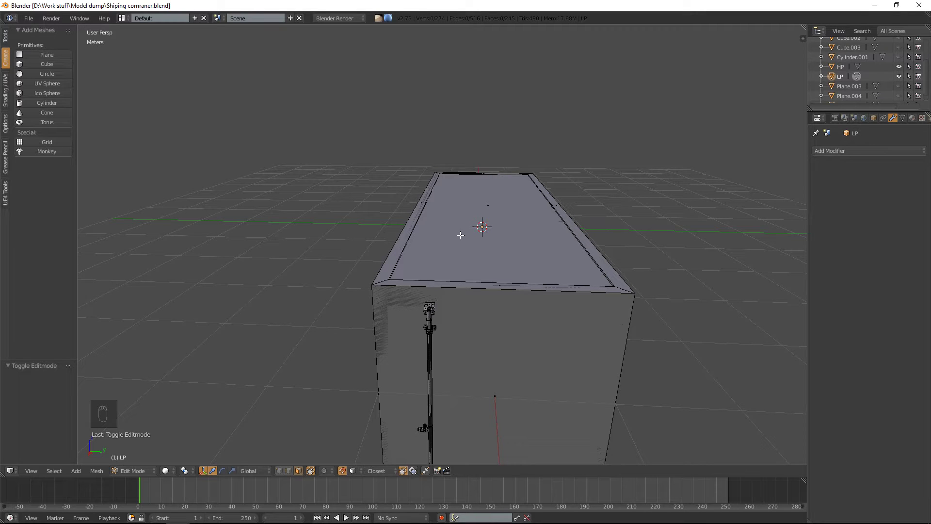
Orbit and zoom around the LP box, change the selection mode and select the face's inner edge loop
{"action": "middle_click_drag", "start_coordinate": [393, 217], "coordinate": [425, 311]}
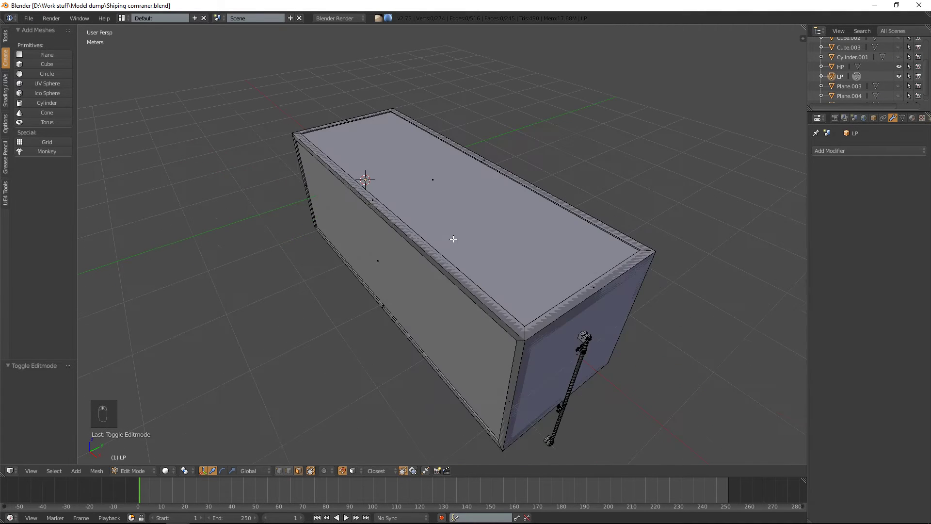
{"action": "middle_click_drag", "start_coordinate": [409, 248], "coordinate": [588, 284]}
{"action": "middle_click_drag", "start_coordinate": [463, 201], "coordinate": [511, 243]}
{"action": "scroll", "coordinate": [536, 297], "scroll_direction": "up", "scroll_amount": 3}
{"action": "scroll", "coordinate": [517, 277], "scroll_direction": "up", "scroll_amount": 5}
{"action": "scroll", "coordinate": [511, 243], "scroll_direction": "down", "scroll_amount": 4}
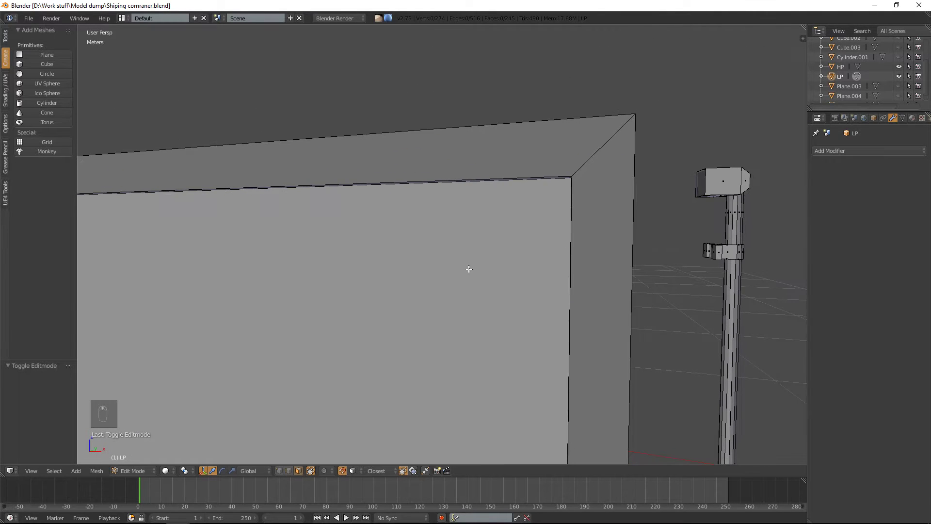
{"action": "left_click", "coordinate": [310, 472]}
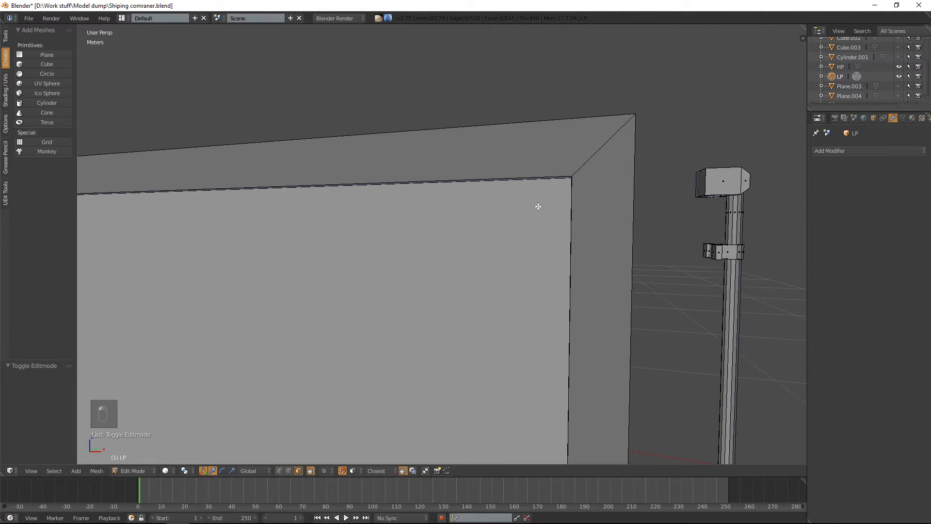
{"action": "middle_click_drag", "start_coordinate": [537, 206], "coordinate": [549, 196]}
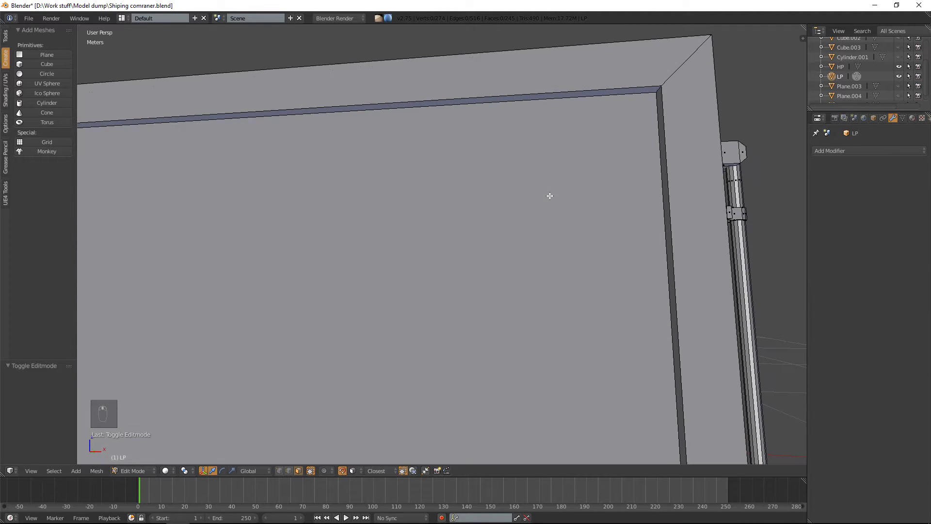
{"action": "right_click", "coordinate": [659, 90], "text": "alt"}
Check the box's corner, pole, top, long side and end faces, then split off a second 3D View
{"action": "scroll", "coordinate": [631, 126], "scroll_direction": "down", "scroll_amount": 3}
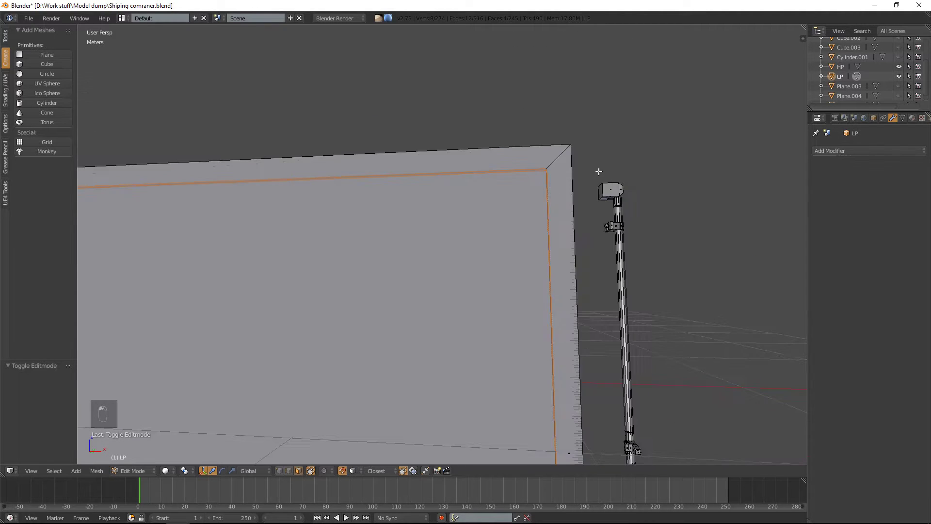
{"action": "middle_click_drag", "start_coordinate": [601, 175], "coordinate": [445, 229]}
{"action": "scroll", "coordinate": [446, 230], "scroll_direction": "up", "scroll_amount": 3}
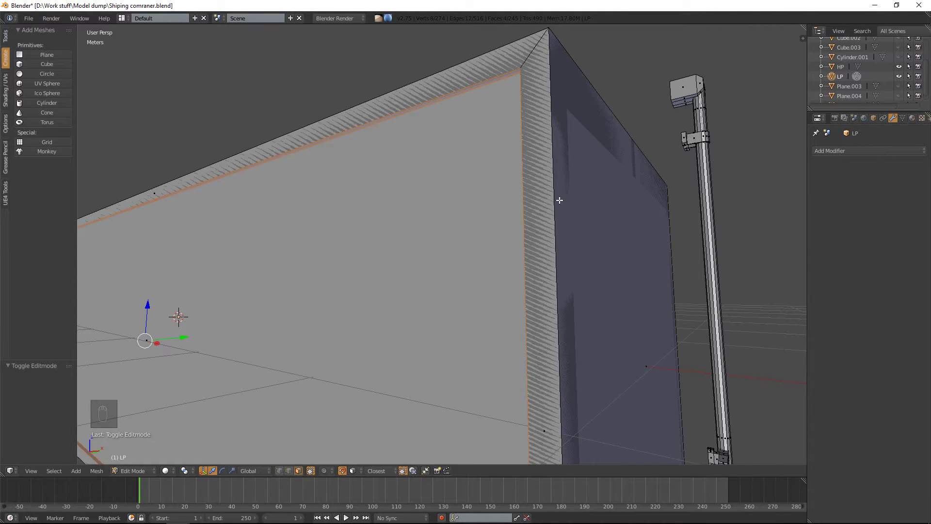
{"action": "scroll", "coordinate": [310, 303], "scroll_direction": "down", "scroll_amount": 4}
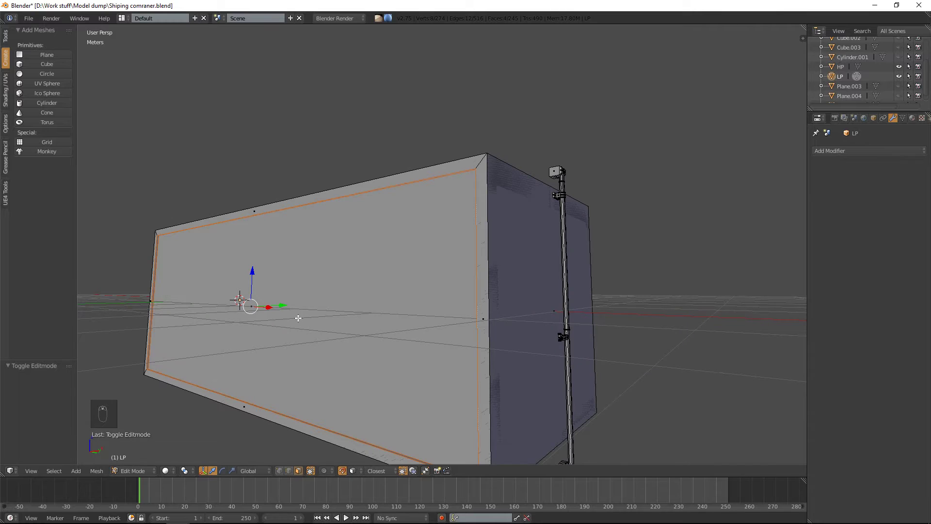
{"action": "middle_click_drag", "start_coordinate": [298, 318], "coordinate": [293, 353]}
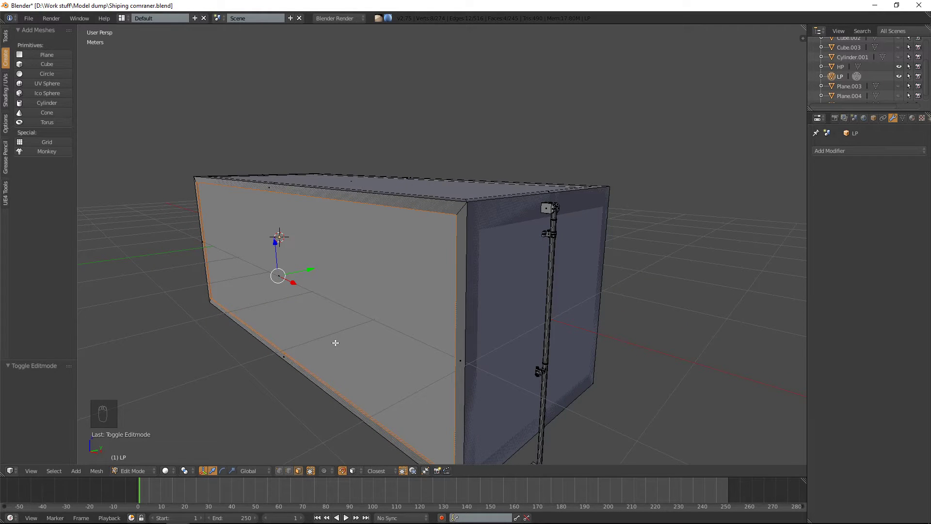
{"action": "middle_click_drag", "start_coordinate": [387, 315], "coordinate": [446, 296]}
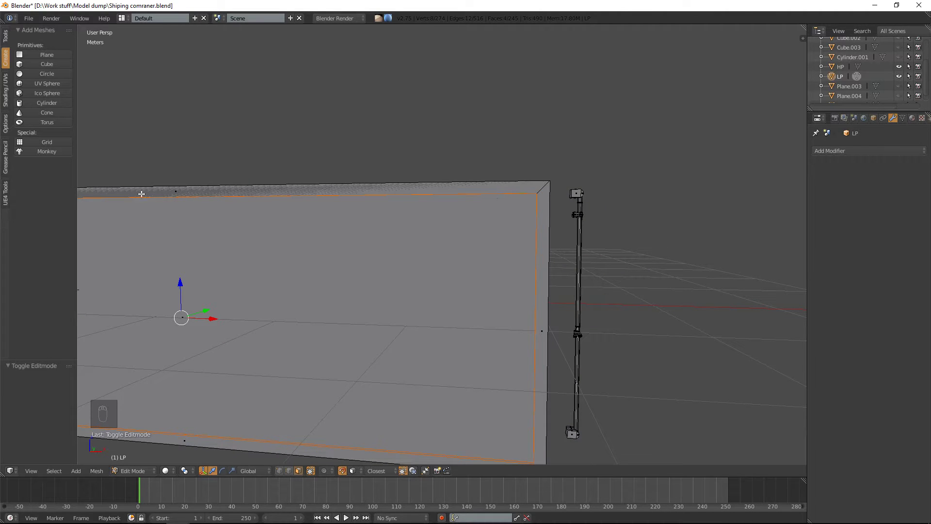
{"action": "middle_click_drag", "start_coordinate": [309, 194], "coordinate": [453, 243]}
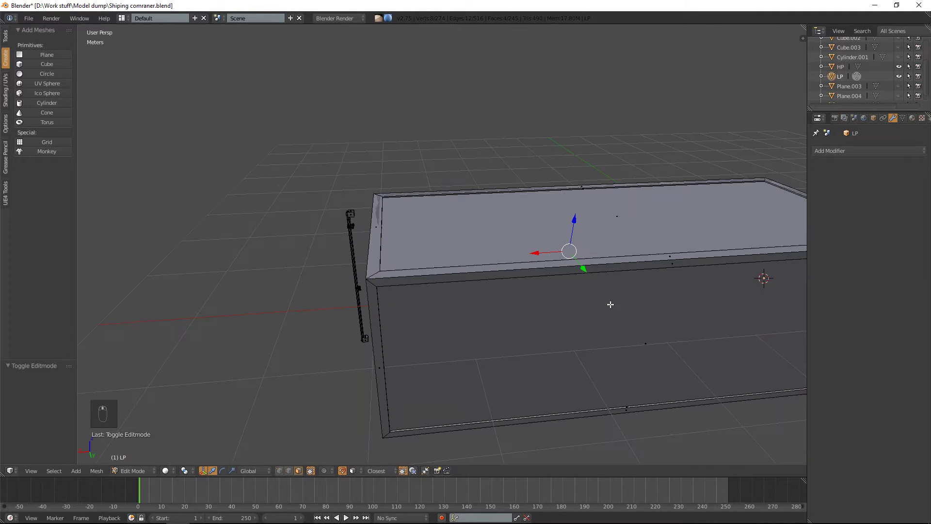
{"action": "middle_click_drag", "start_coordinate": [609, 306], "coordinate": [549, 290]}
{"action": "scroll", "coordinate": [599, 273], "scroll_direction": "down", "scroll_amount": 4}
{"action": "middle_click_drag", "start_coordinate": [427, 251], "coordinate": [453, 297]}
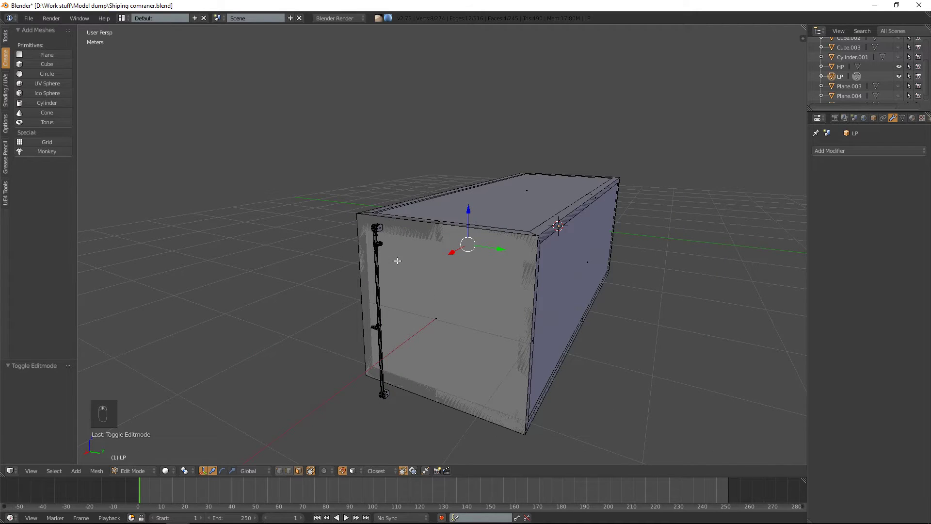
{"action": "middle_click_drag", "start_coordinate": [389, 244], "coordinate": [345, 253]}
{"action": "scroll", "coordinate": [409, 259], "scroll_direction": "up", "scroll_amount": 3}
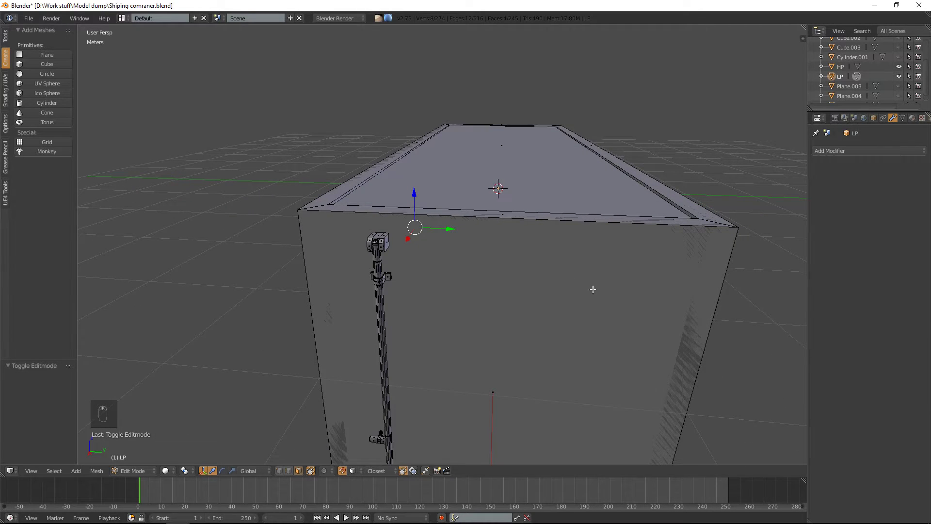
{"action": "middle_click_drag", "start_coordinate": [397, 272], "coordinate": [412, 259]}
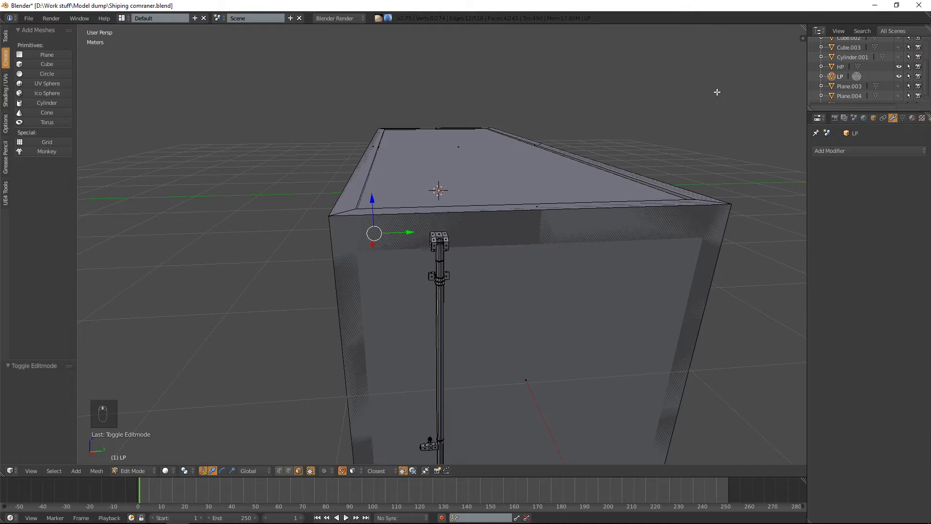
{"action": "left_click_drag", "start_coordinate": [803, 29], "coordinate": [459, 82]}
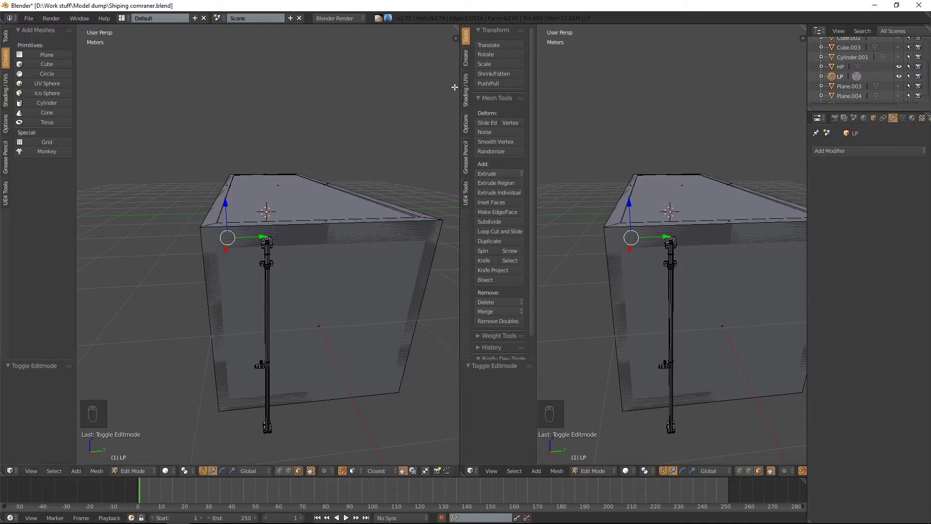
Turn the right view into the UV/Image Editor, then deselect all and return to Object Mode
{"action": "left_click", "coordinate": [473, 470]}
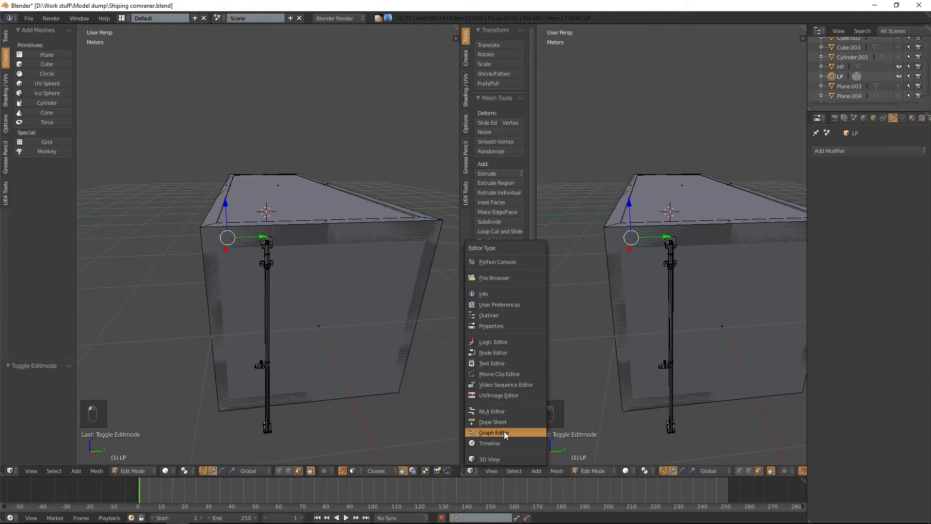
{"action": "left_click", "coordinate": [511, 397]}
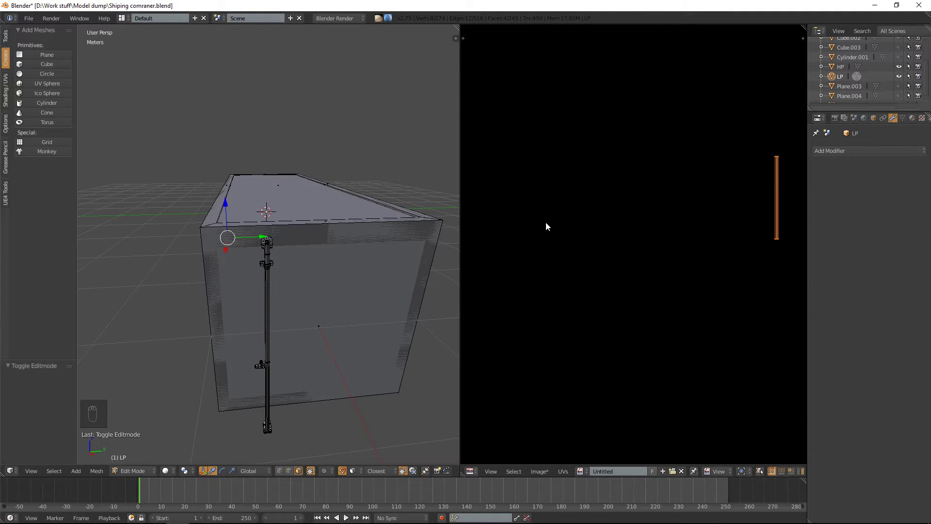
{"action": "key", "text": "a"}
{"action": "key", "text": "Tab"}
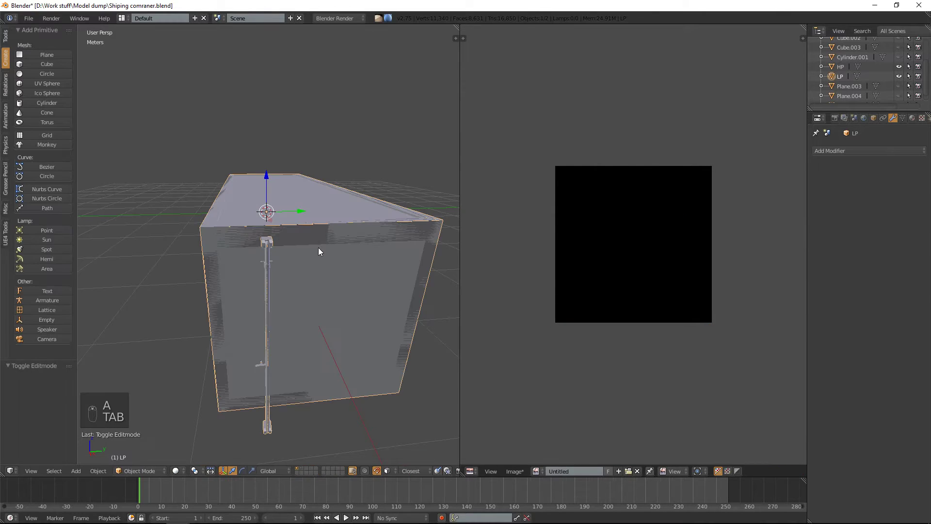
Select HP, then add LP as active, and bake a Normals map from the Render settings
{"action": "right_click", "coordinate": [224, 252]}
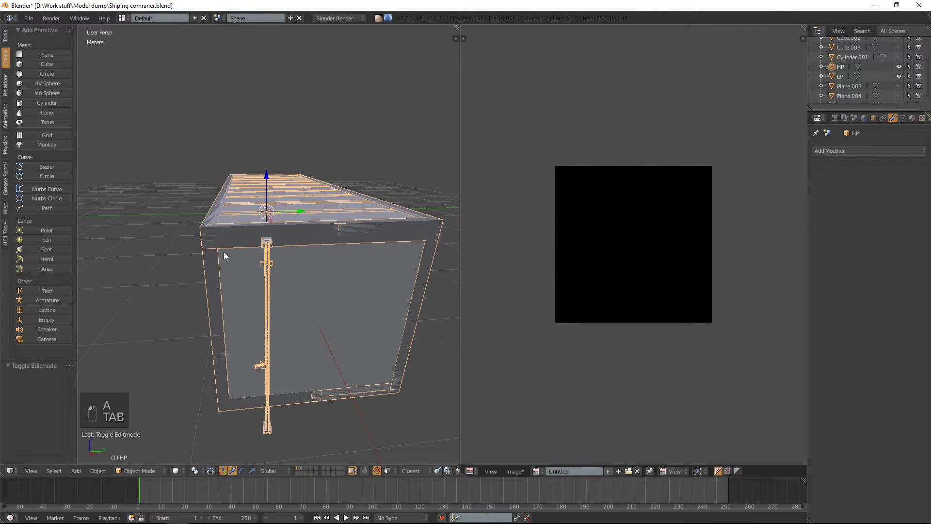
{"action": "right_click", "coordinate": [229, 240], "text": "shift"}
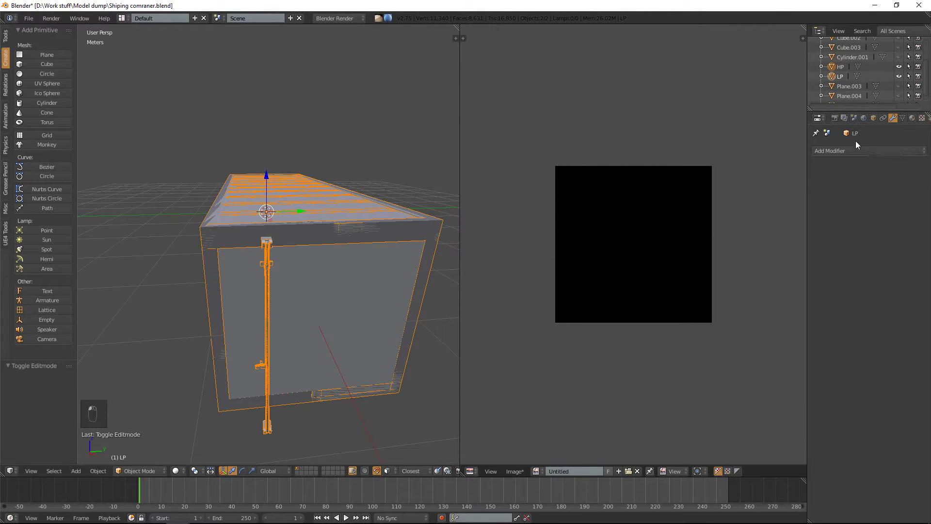
{"action": "left_click", "coordinate": [836, 117]}
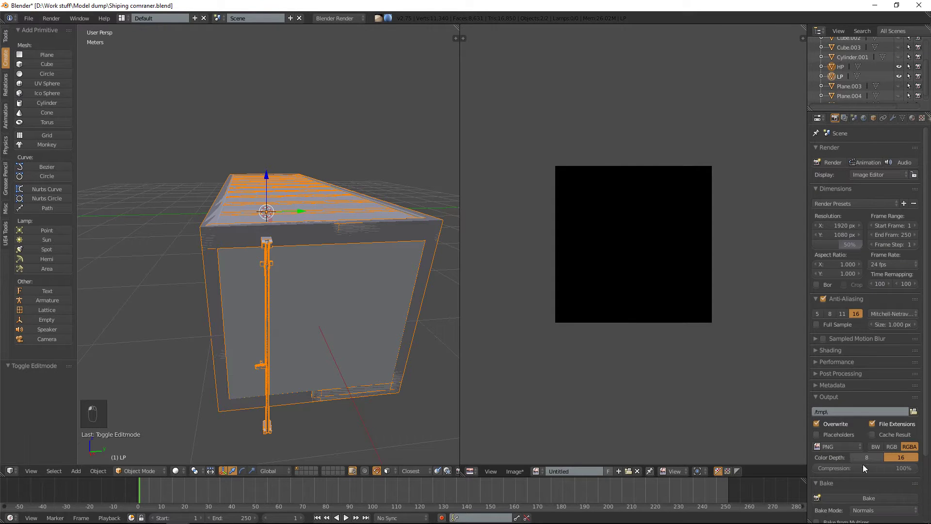
{"action": "scroll", "coordinate": [887, 469], "scroll_direction": "down", "scroll_amount": 4}
{"action": "left_click", "coordinate": [904, 417]}
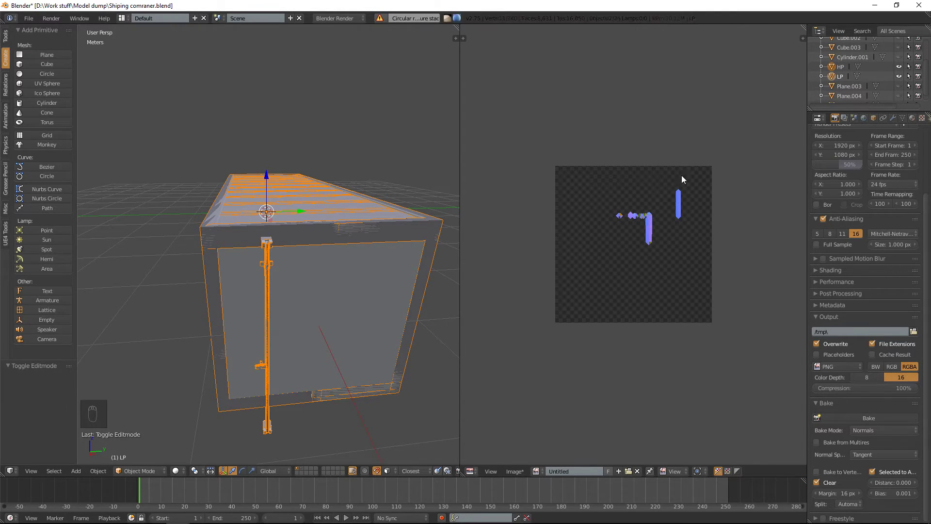
Select only LP, enter Edit Mode and select all to overlay its UVs
{"action": "right_click", "coordinate": [328, 257]}
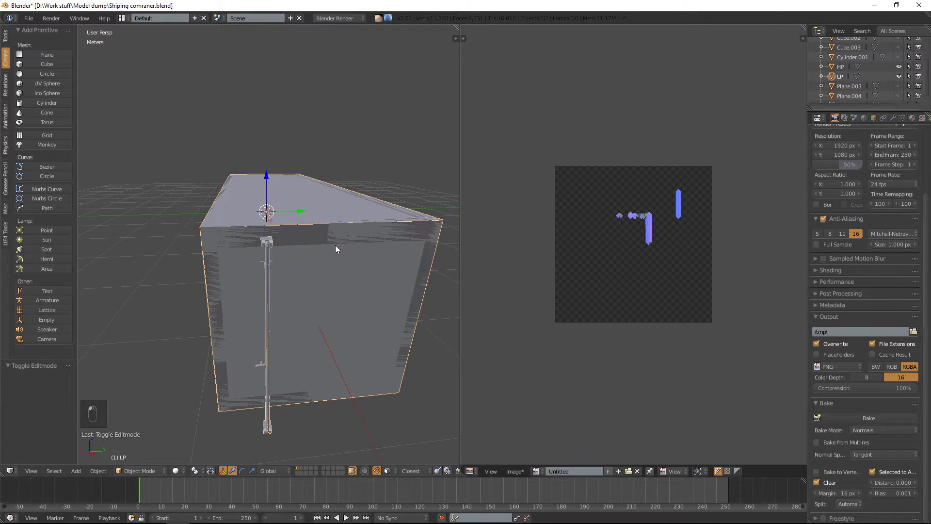
{"action": "key", "text": "Tab"}
{"action": "key", "text": "a"}
{"action": "key", "text": "a"}
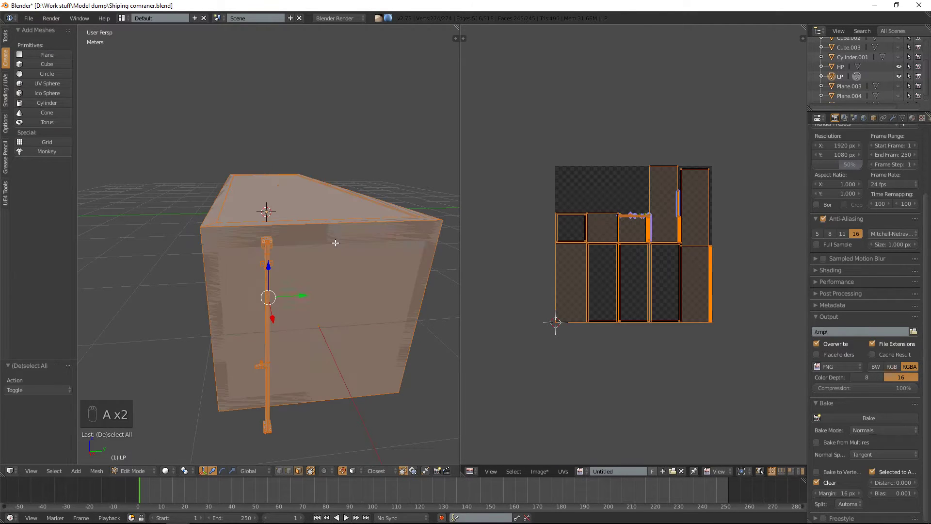
Create a new blank 1024 x 1024 image and rebake the HP normal map onto LP
{"action": "left_click", "coordinate": [671, 471]}
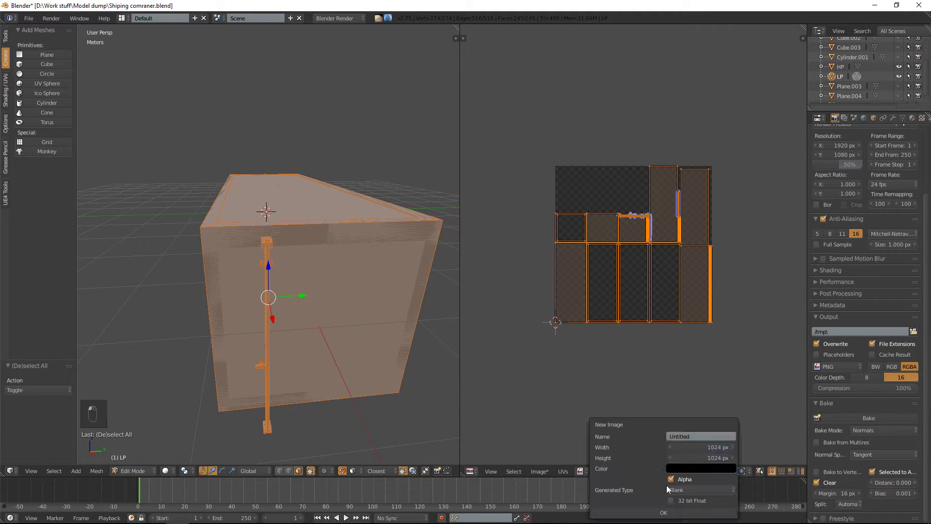
{"action": "left_click", "coordinate": [674, 511]}
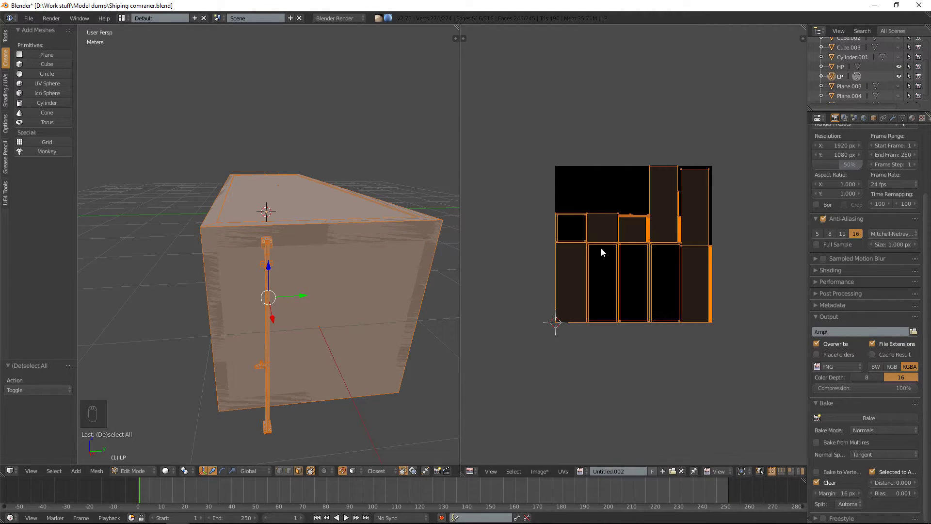
{"action": "key", "text": "Tab"}
{"action": "right_click", "coordinate": [327, 255]}
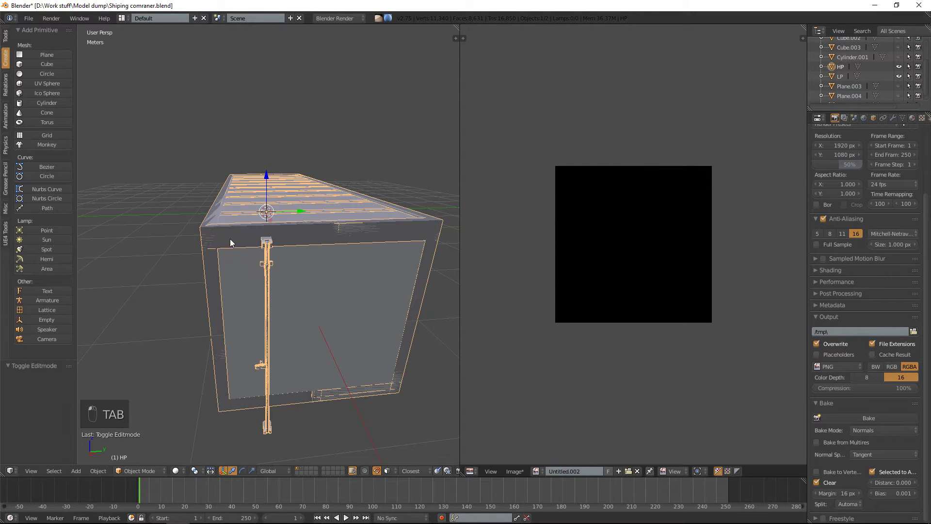
{"action": "right_click", "coordinate": [232, 254], "text": "shift"}
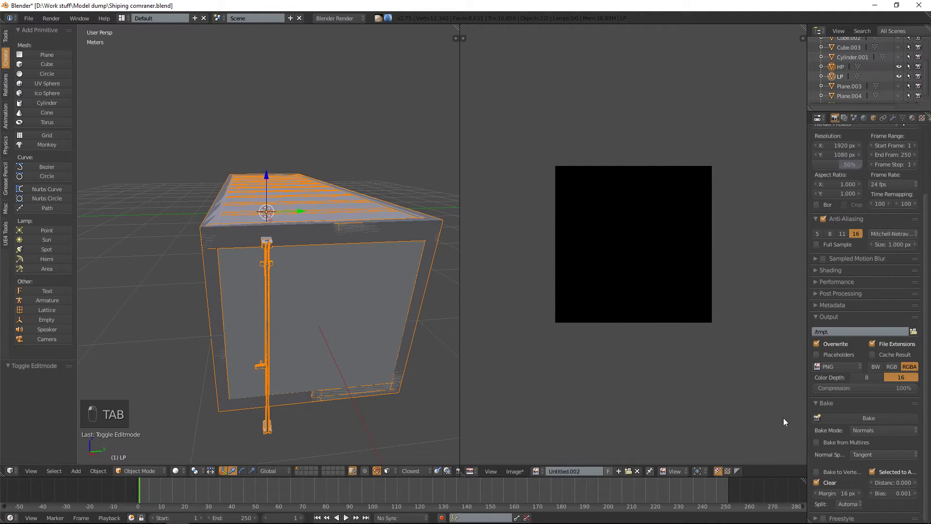
{"action": "left_click", "coordinate": [846, 417]}
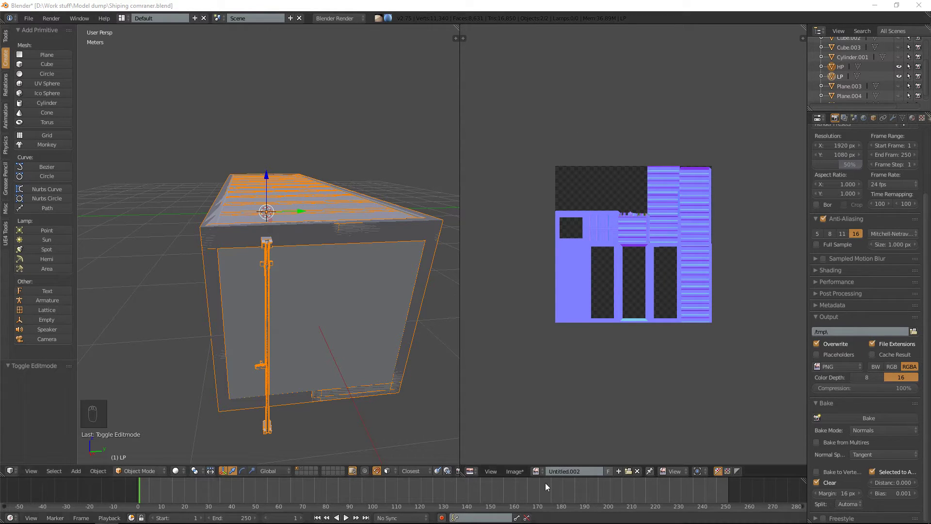
Save the baked normal map as Untitled.002.png in D:\Work stuff\Model dump
{"action": "left_click", "coordinate": [513, 470]}
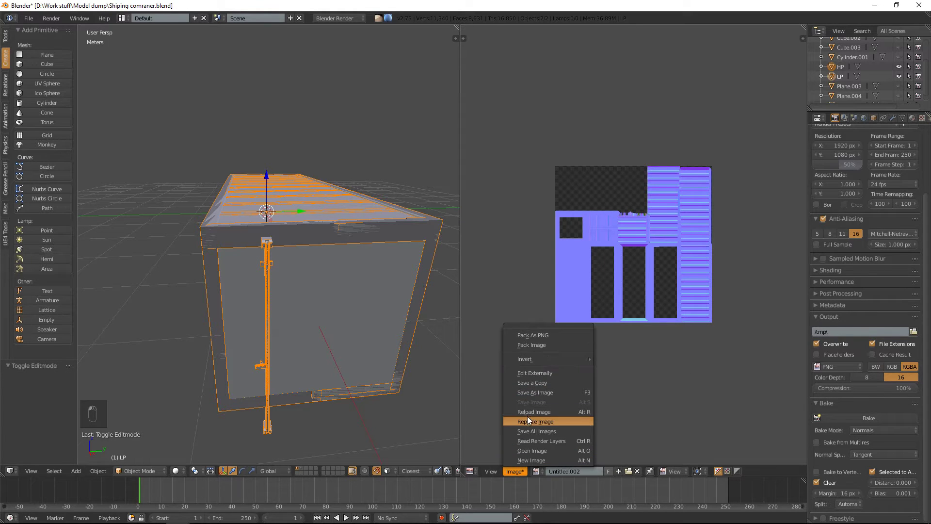
{"action": "left_click", "coordinate": [554, 429]}
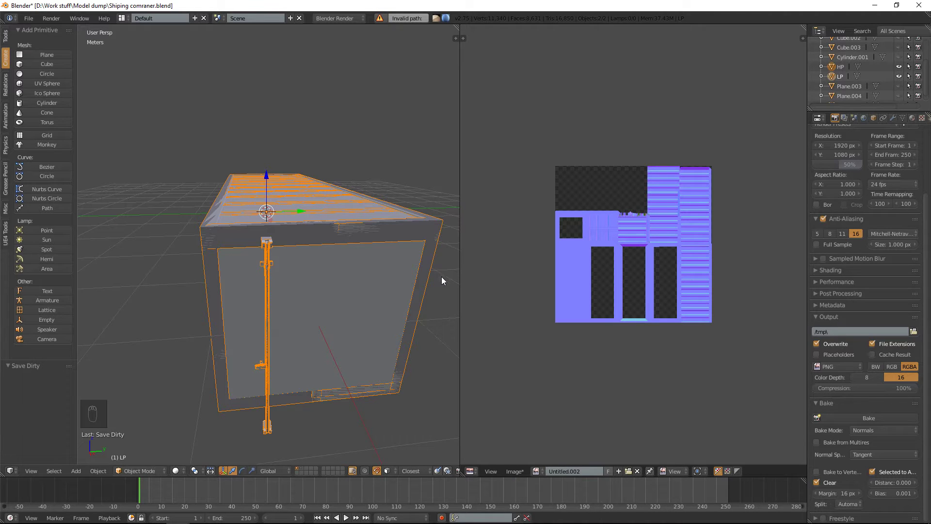
{"action": "left_click", "coordinate": [510, 470]}
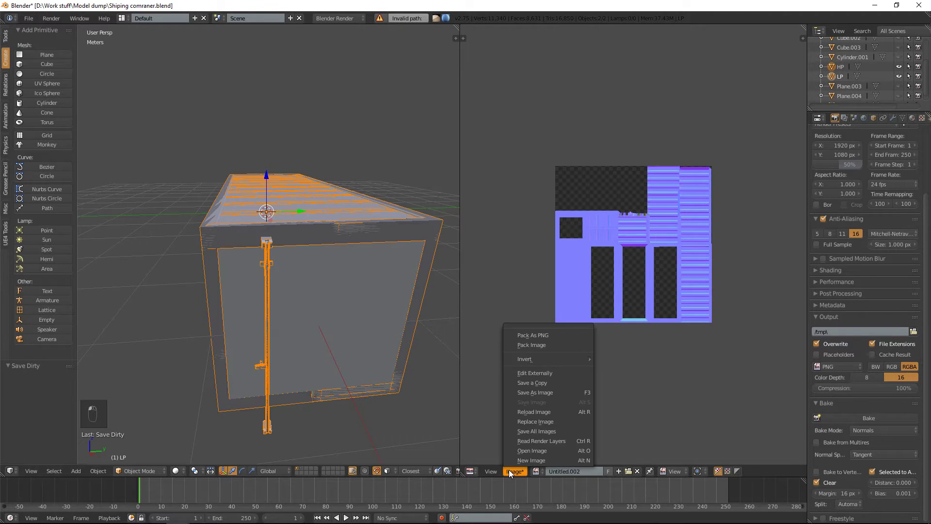
{"action": "left_click", "coordinate": [569, 391]}
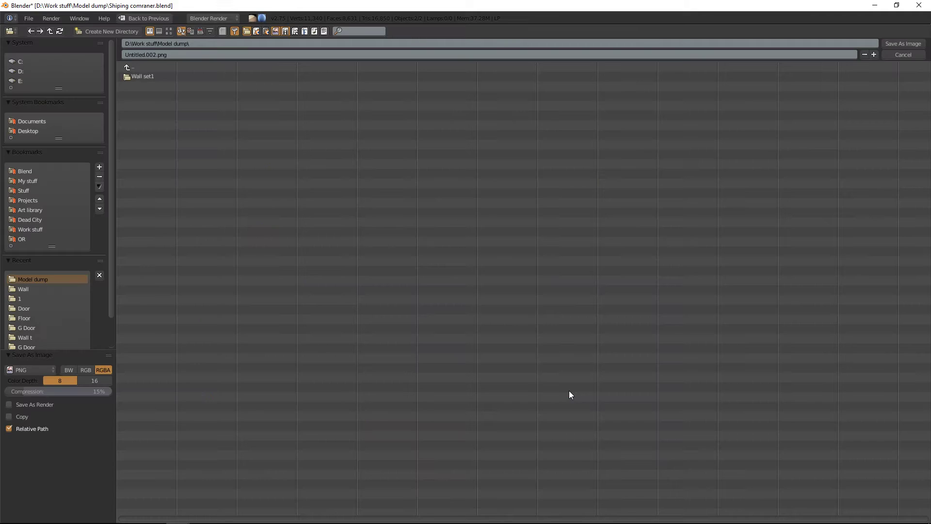
{"action": "left_click", "coordinate": [222, 44]}
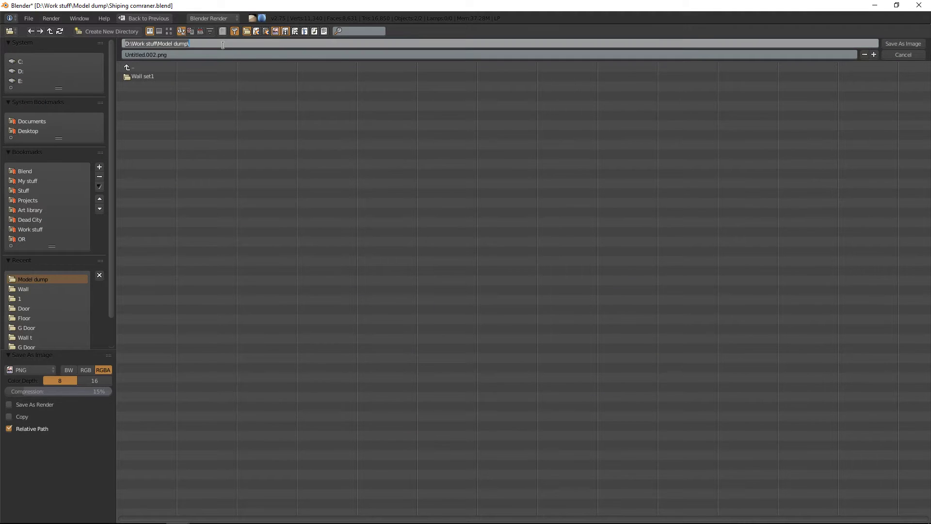
{"action": "left_click", "coordinate": [921, 43]}
{"action": "left_click", "coordinate": [920, 43]}
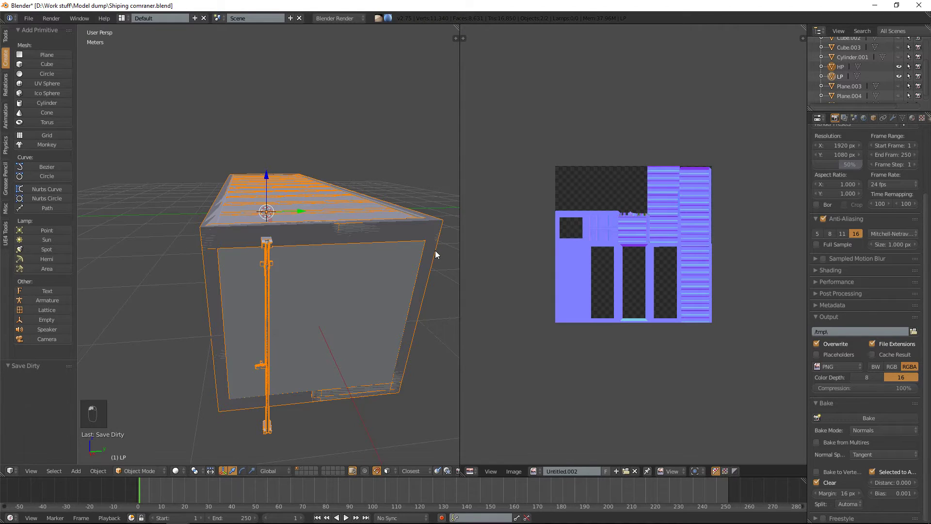
{"action": "middle_click_drag", "start_coordinate": [435, 251], "coordinate": [441, 251]}
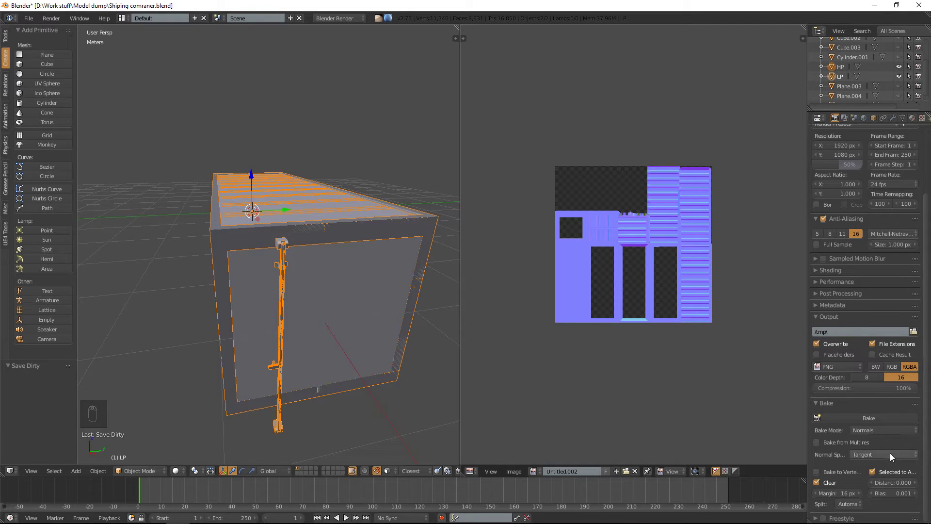
Set the bake mode to Ambient Occlusion and bake it
{"action": "left_click", "coordinate": [889, 431]}
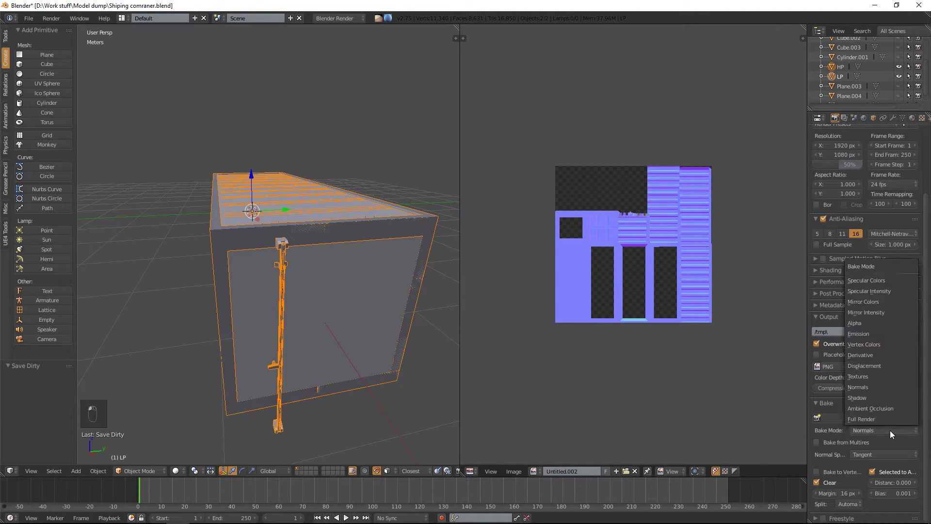
{"action": "left_click", "coordinate": [869, 407]}
{"action": "left_click", "coordinate": [868, 416]}
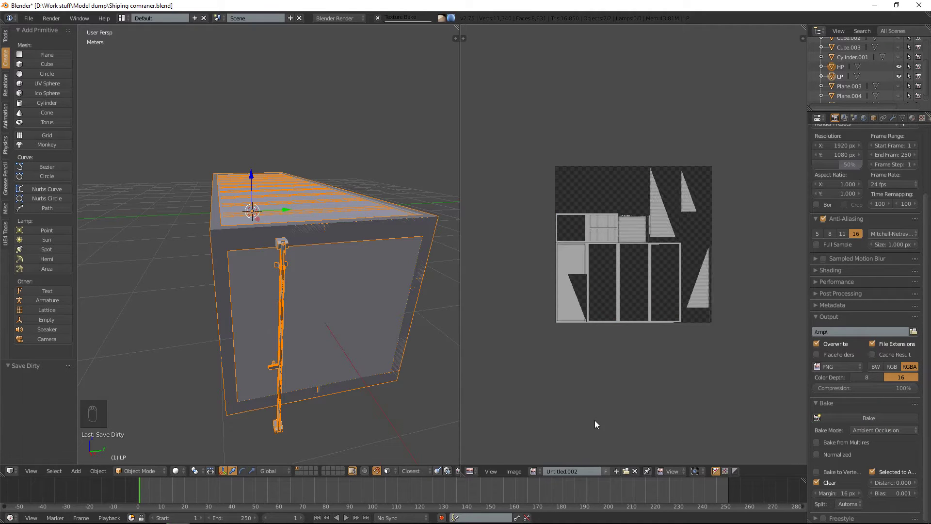
Save the ambient occlusion bake as AO.png
{"action": "left_click", "coordinate": [511, 471]}
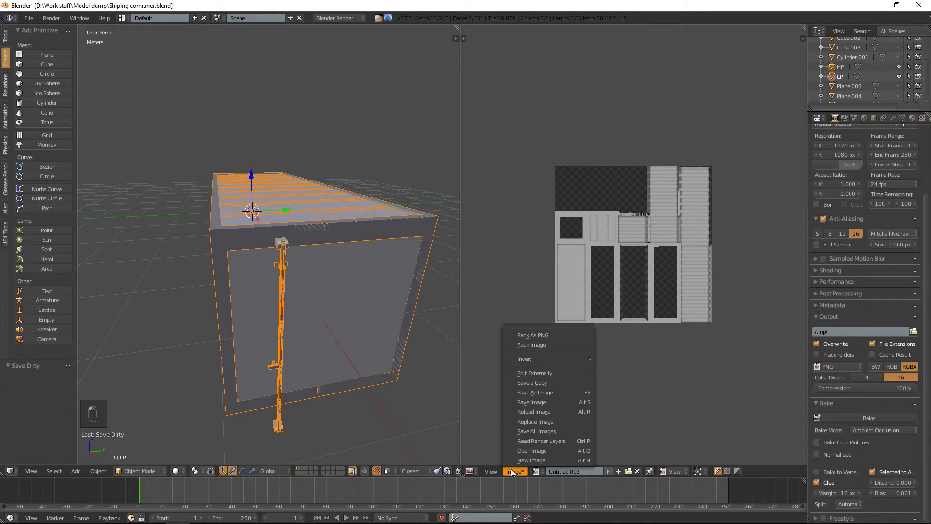
{"action": "left_click", "coordinate": [553, 393]}
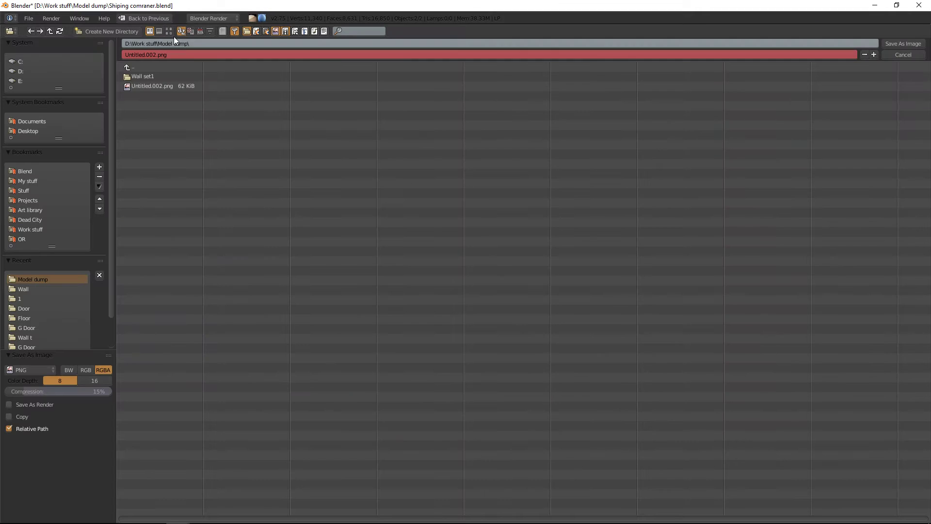
{"action": "left_click", "coordinate": [156, 55]}
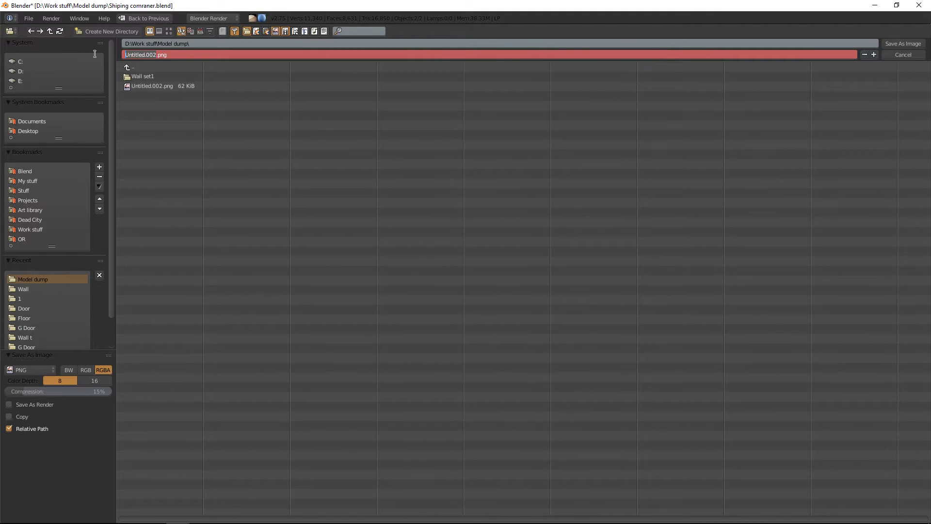
{"action": "type", "text": "AO"}
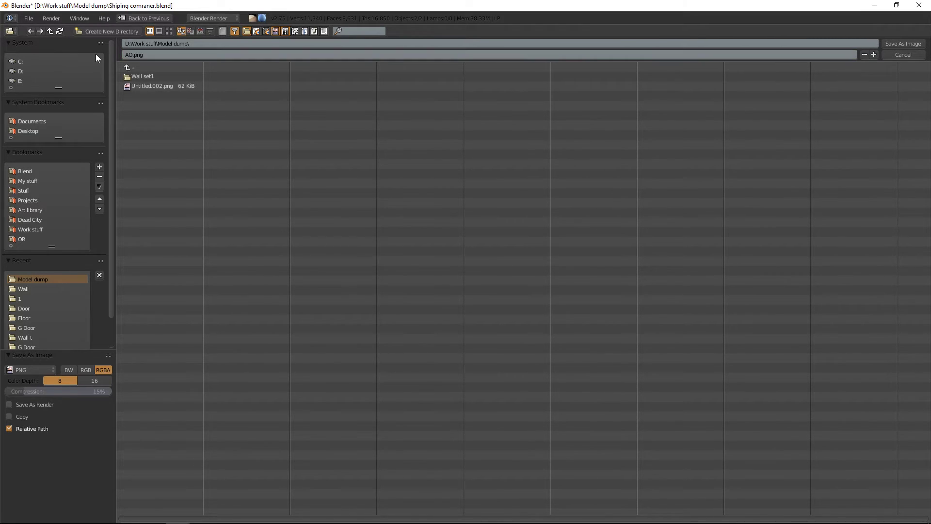
{"action": "left_click", "coordinate": [903, 44]}
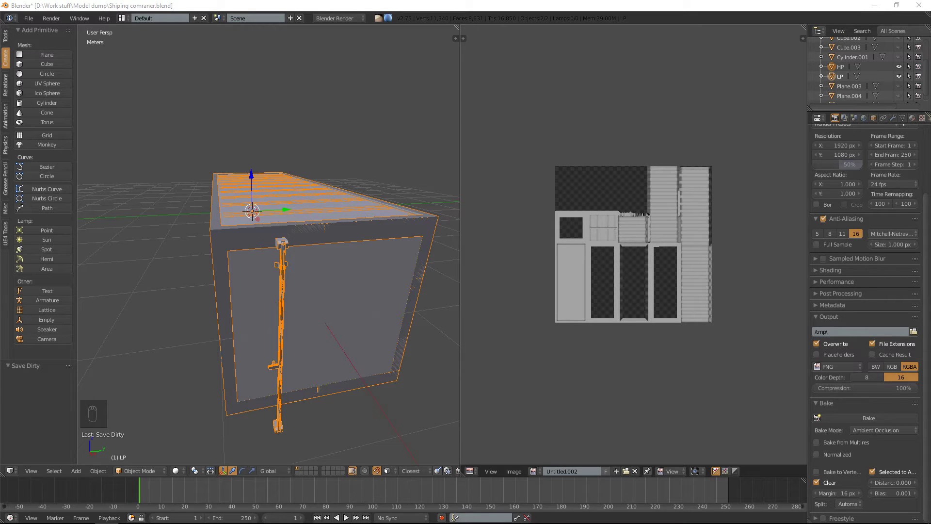
Select the high-poly HP container and hide it in the Outliner
{"action": "middle_click_drag", "start_coordinate": [226, 187], "coordinate": [279, 185]}
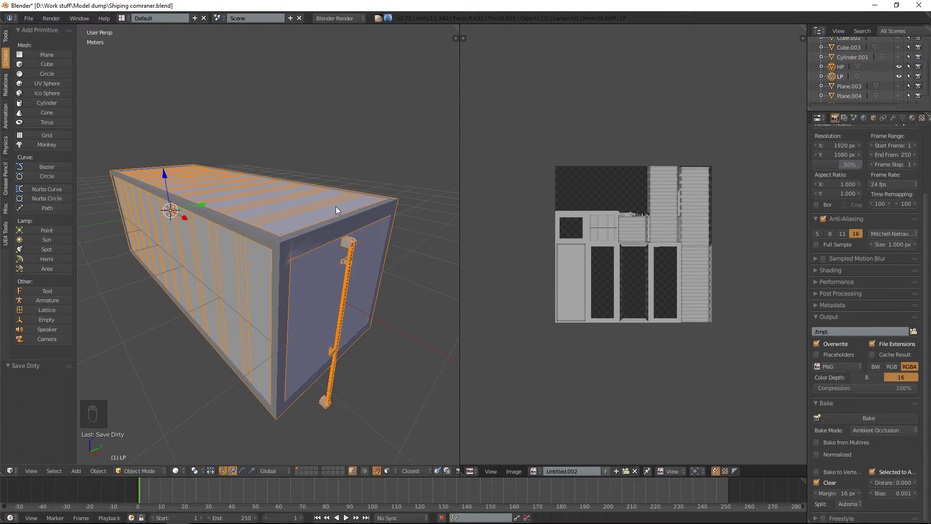
{"action": "scroll", "coordinate": [311, 221], "scroll_direction": "down", "scroll_amount": 3}
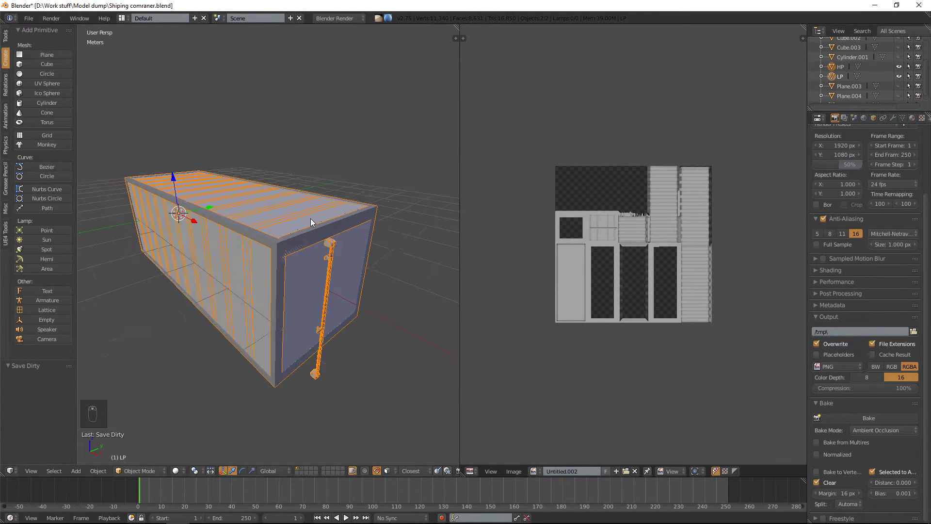
{"action": "middle_click_drag", "start_coordinate": [299, 215], "coordinate": [225, 216]}
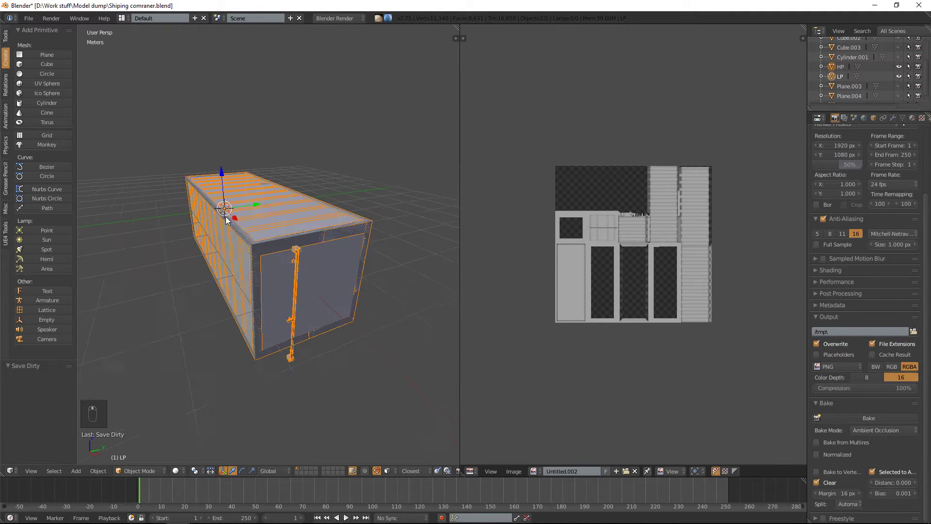
{"action": "right_click", "coordinate": [266, 240]}
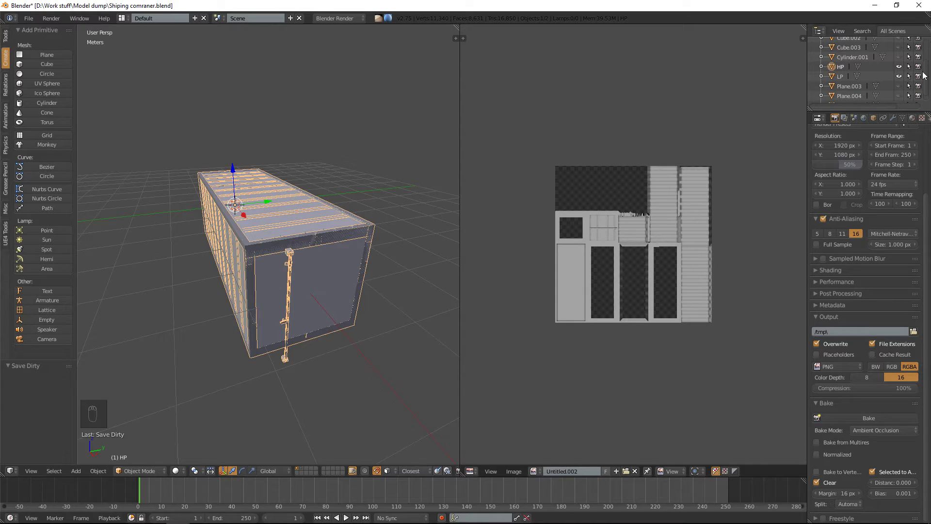
{"action": "left_click", "coordinate": [899, 67]}
Select the low-poly LP container and enter Edit Mode on it
{"action": "middle_click_drag", "start_coordinate": [415, 187], "coordinate": [396, 190]}
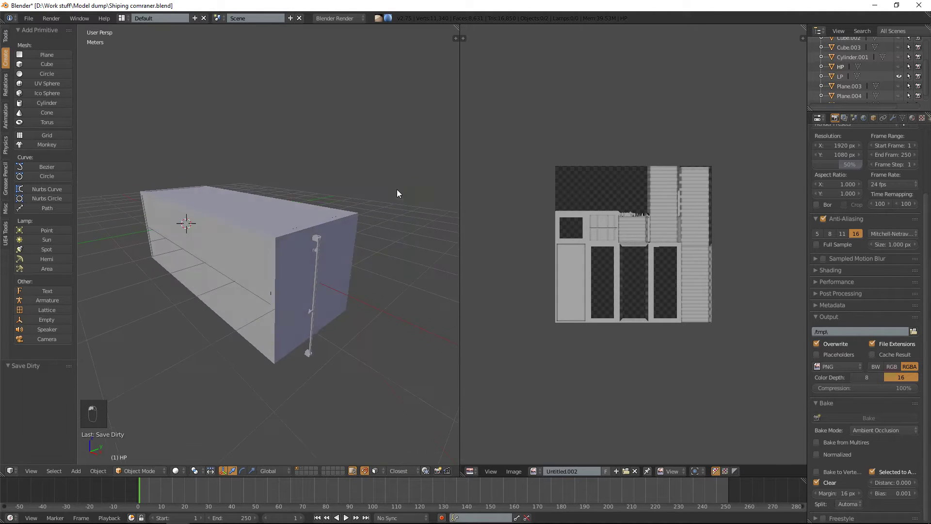
{"action": "right_click", "coordinate": [279, 237]}
{"action": "middle_click_drag", "start_coordinate": [278, 235], "coordinate": [285, 240]}
{"action": "key", "text": "Tab"}
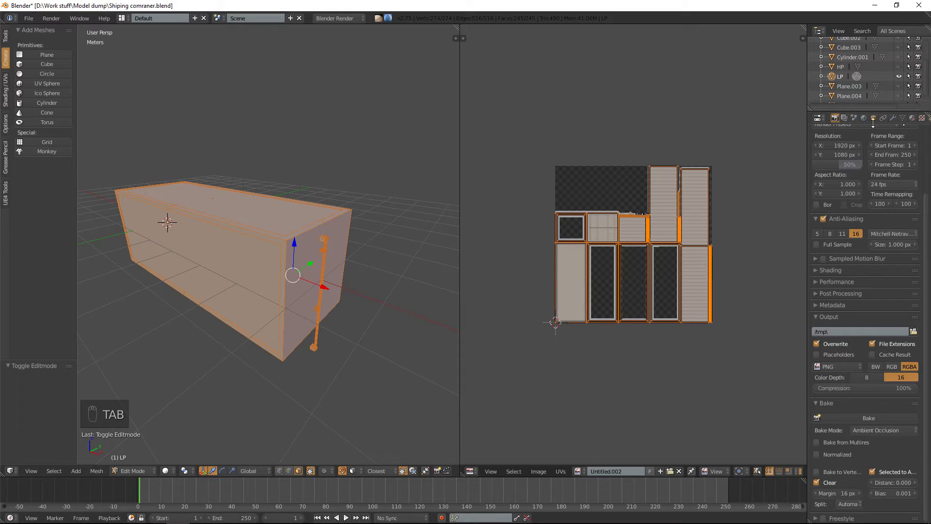
Remove LP's old material slot and create a new Material.001 with specular intensity 0
{"action": "left_click", "coordinate": [912, 118]}
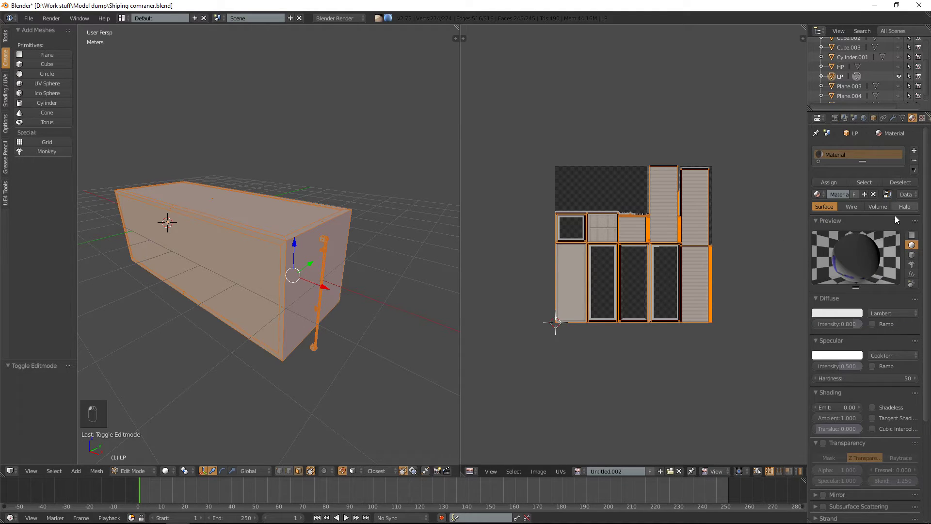
{"action": "left_click", "coordinate": [914, 160]}
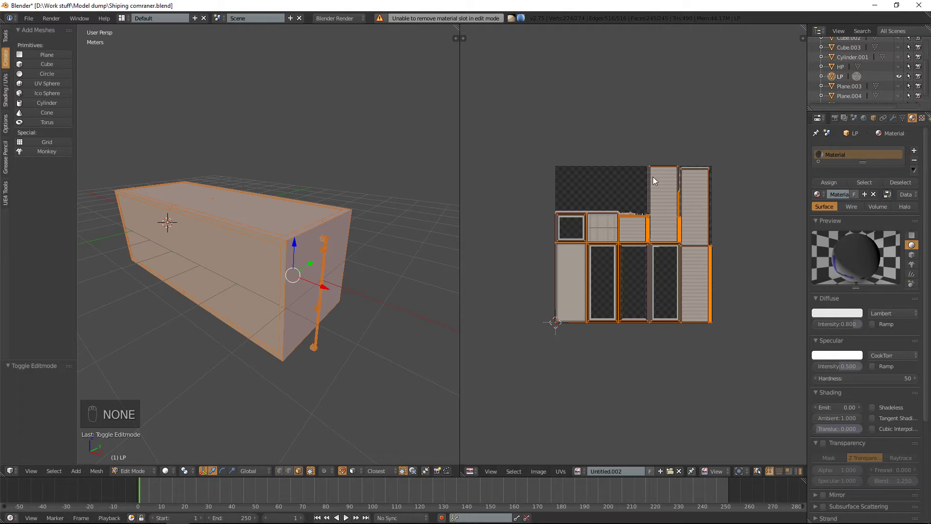
{"action": "key", "text": "Tab"}
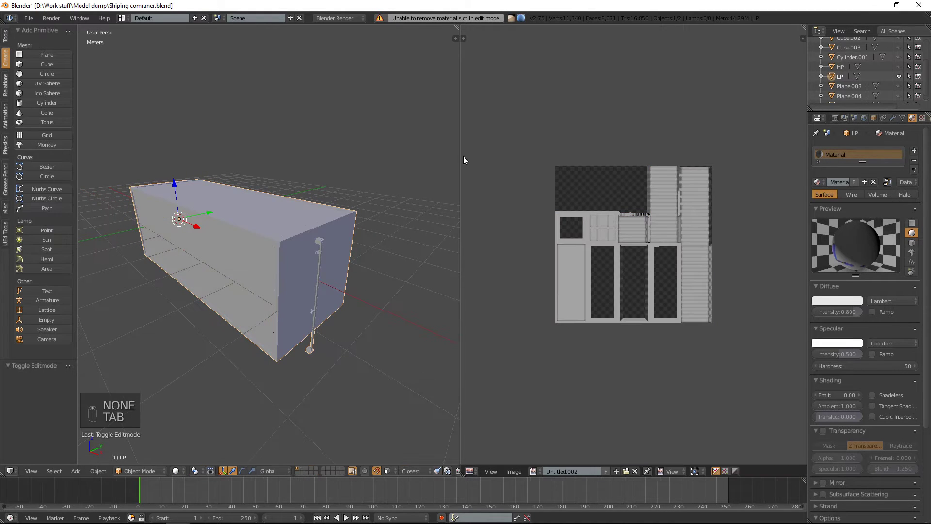
{"action": "left_click", "coordinate": [913, 162]}
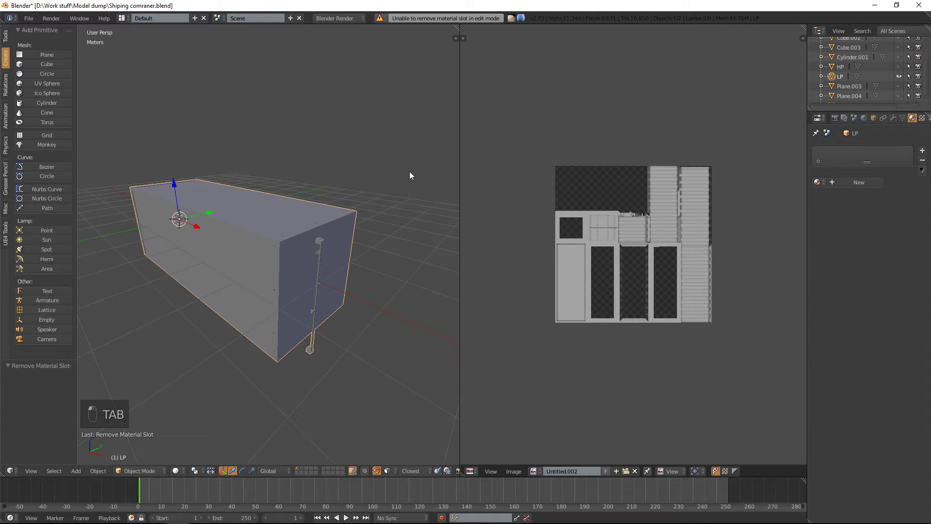
{"action": "left_click", "coordinate": [847, 183]}
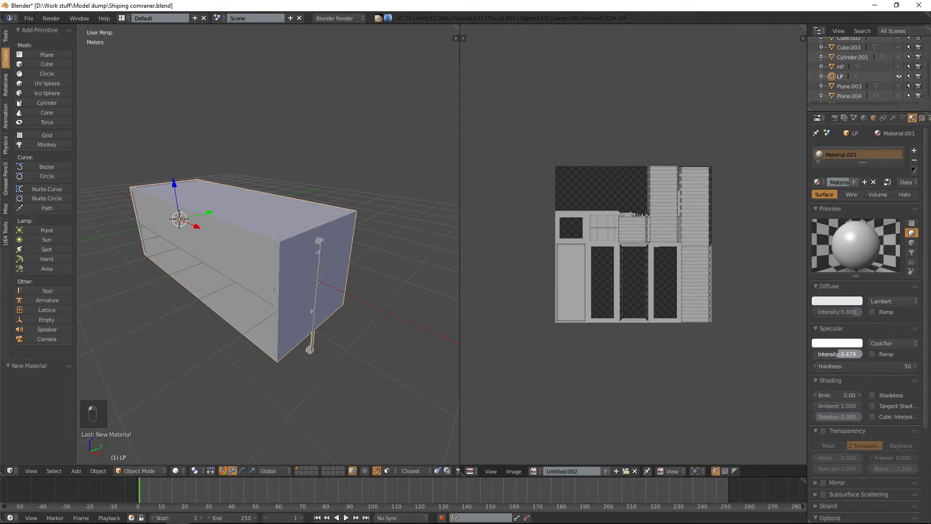
{"action": "left_click_drag", "start_coordinate": [836, 353], "coordinate": [812, 348]}
{"action": "left_click", "coordinate": [852, 301]}
Tint Material.001 blue, then change its diffuse colour to red
{"action": "left_click_drag", "start_coordinate": [836, 269], "coordinate": [800, 277]}
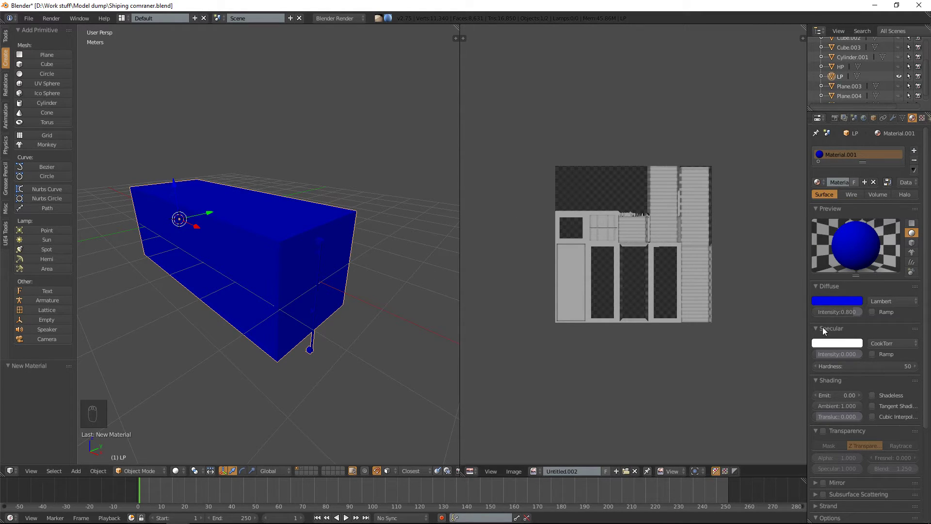
{"action": "middle_click_drag", "start_coordinate": [317, 249], "coordinate": [301, 248]}
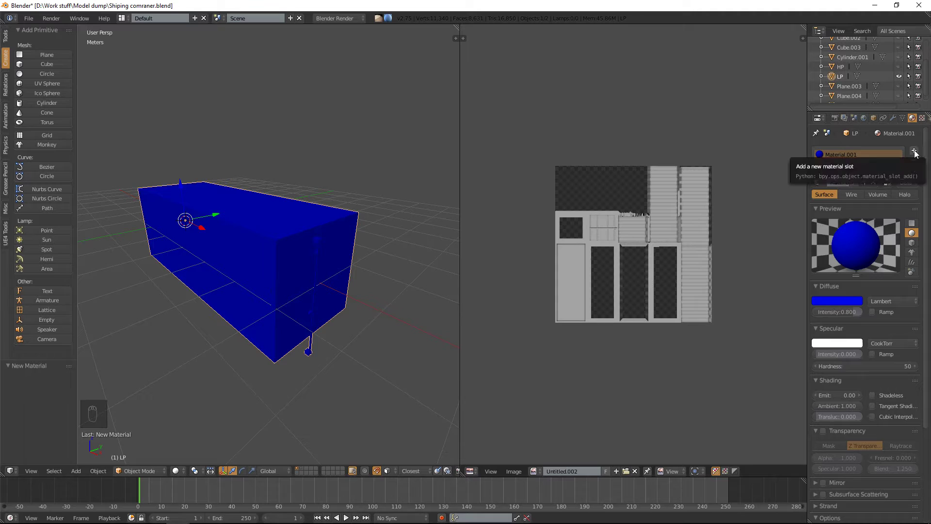
{"action": "left_click", "coordinate": [828, 299]}
{"action": "left_click_drag", "start_coordinate": [824, 218], "coordinate": [809, 242]}
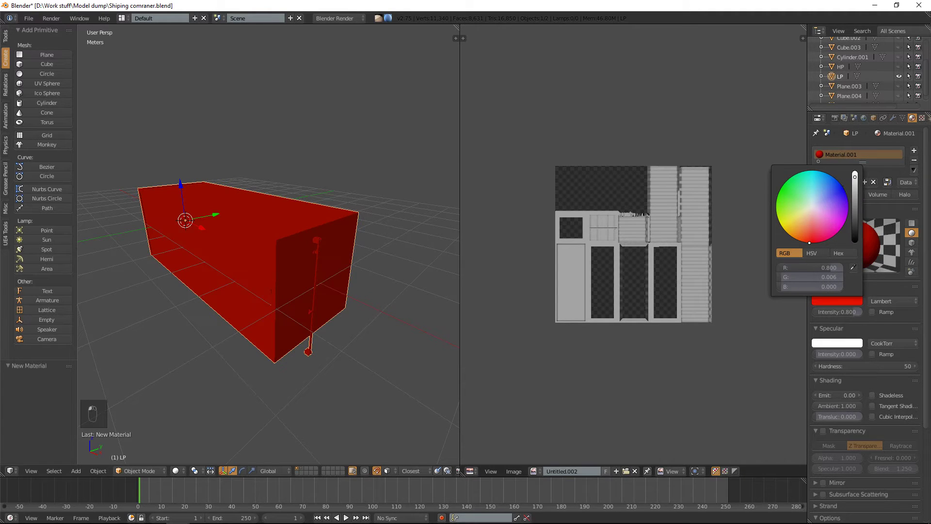
Add a second slot with new Material.002: blue diffuse, specular intensity 0
{"action": "left_click", "coordinate": [913, 151]}
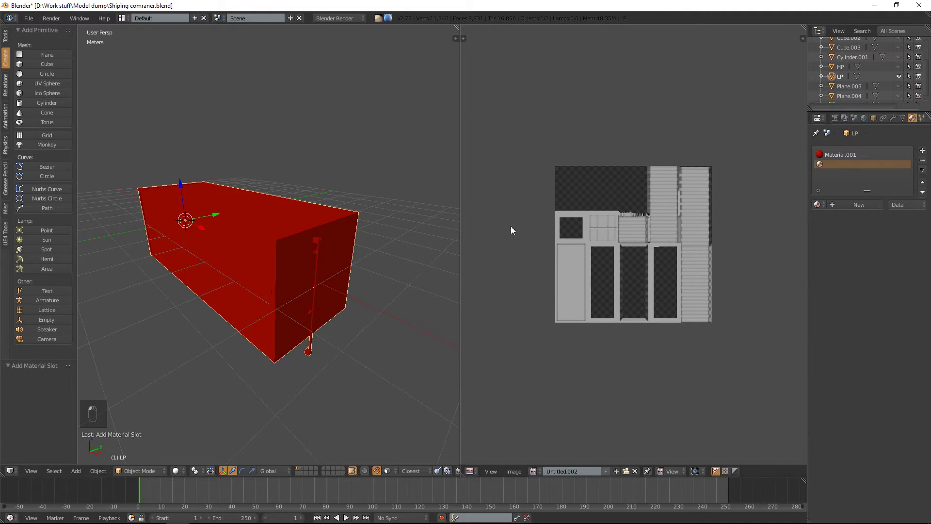
{"action": "left_click", "coordinate": [859, 204]}
{"action": "left_click", "coordinate": [837, 323]}
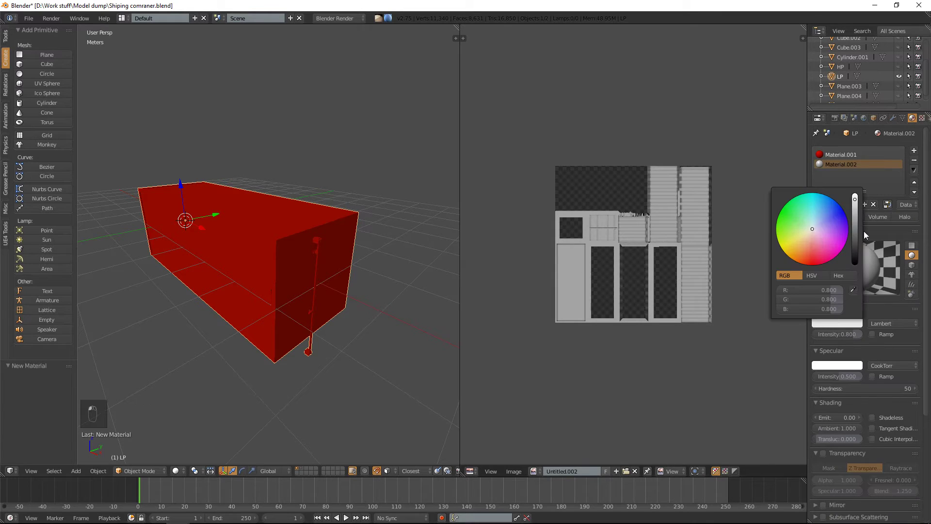
{"action": "left_click", "coordinate": [781, 213]}
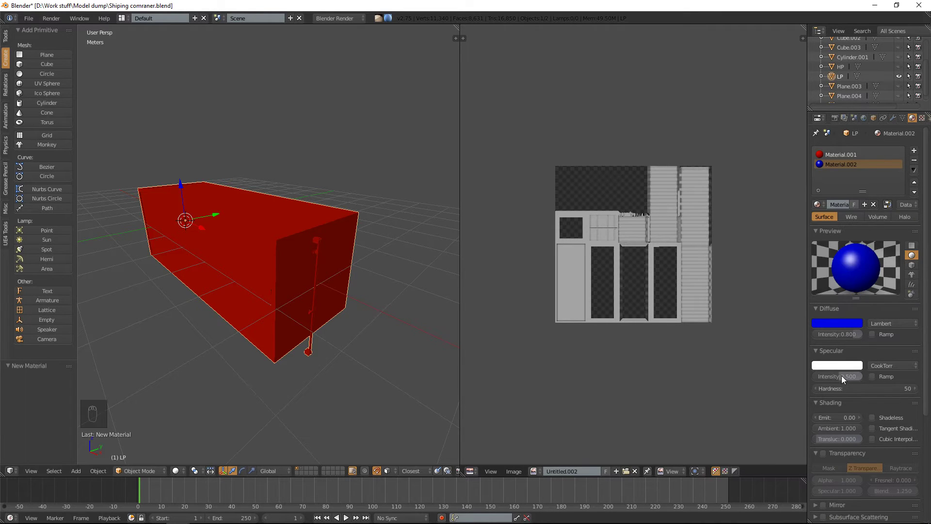
{"action": "left_click_drag", "start_coordinate": [842, 375], "coordinate": [815, 376]}
In Edit Mode, grow a selection over the container body and assign Material.002 to it
{"action": "key", "text": "Tab"}
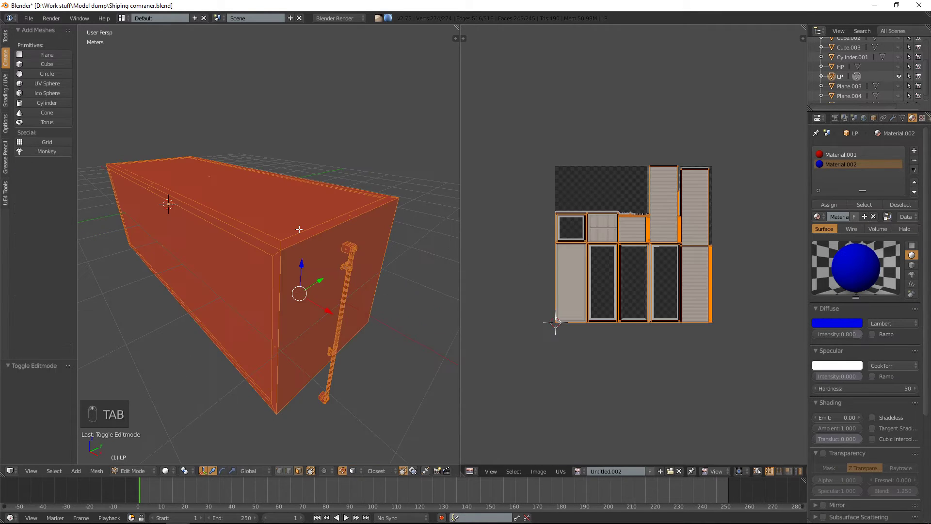
{"action": "key", "text": "a"}
{"action": "key", "text": "a"}
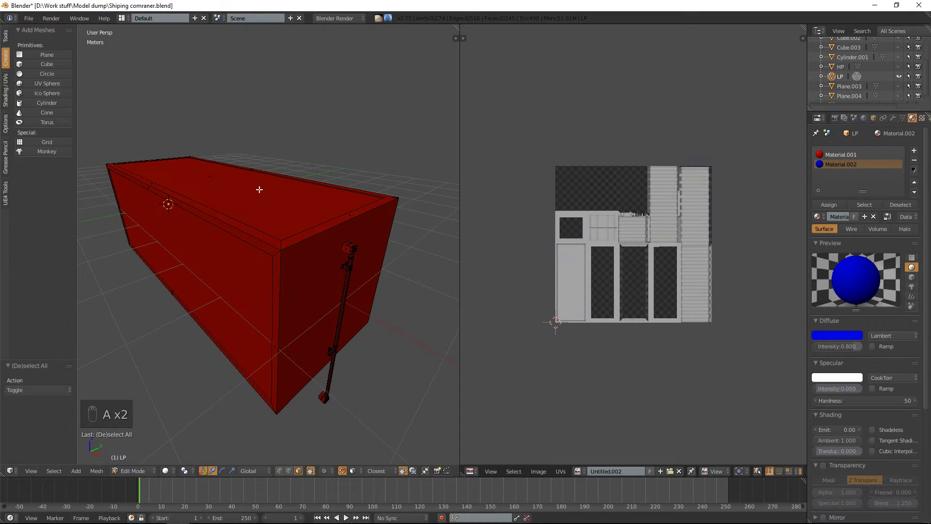
{"action": "right_click", "coordinate": [259, 189]}
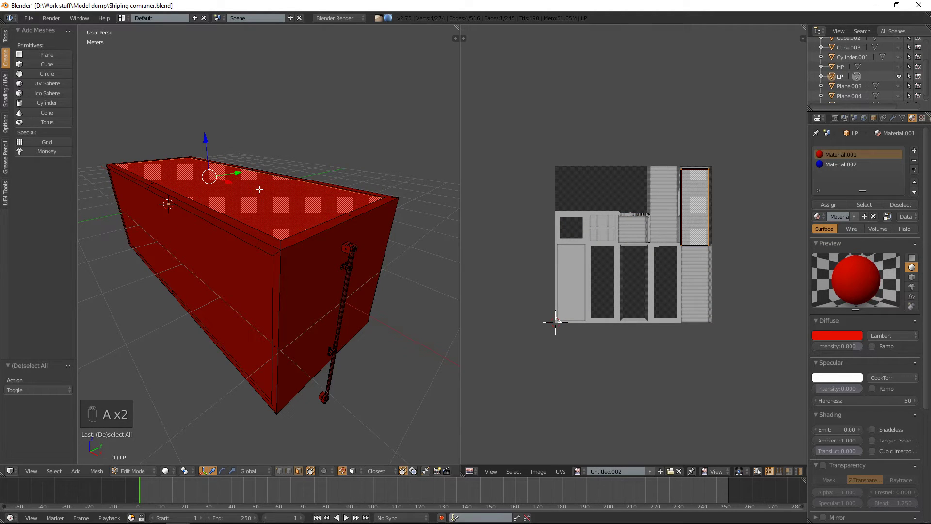
{"action": "key", "text": "ctrl+KP_Add"}
{"action": "key", "text": "ctrl+KP_Add"}
{"action": "key", "text": "ctrl+KP_Add"}
{"action": "key", "text": "ctrl+KP_Add"}
{"action": "key", "text": "ctrl+KP_Add"}
{"action": "key", "text": "ctrl+KP_Add"}
{"action": "key", "text": "ctrl+KP_Add"}
{"action": "key", "text": "ctrl+KP_Add"}
{"action": "key", "text": "ctrl+KP_Add"}
{"action": "key", "text": "ctrl+KP_Add"}
{"action": "key", "text": "ctrl+KP_Add"}
{"action": "key", "text": "ctrl+KP_Add"}
{"action": "key", "text": "ctrl+KP_Add"}
{"action": "key", "text": "ctrl+KP_Add"}
{"action": "key", "text": "ctrl+KP_Add"}
{"action": "key", "text": "ctrl+KP_Add"}
{"action": "key", "text": "ctrl+KP_Add"}
{"action": "key", "text": "ctrl+KP_Add"}
{"action": "key", "text": "ctrl+KP_Add"}
{"action": "key", "text": "ctrl+KP_Add"}
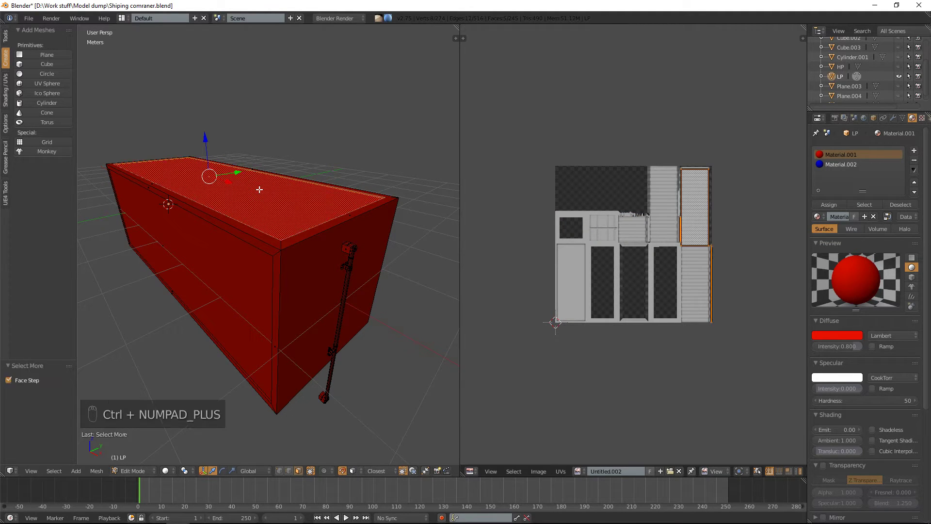
{"action": "key", "text": "ctrl+KP_Add"}
{"action": "key", "text": "ctrl+KP_Add"}
{"action": "key", "text": "ctrl+KP_Add"}
{"action": "key", "text": "ctrl+KP_Add"}
{"action": "key", "text": "ctrl+KP_Add"}
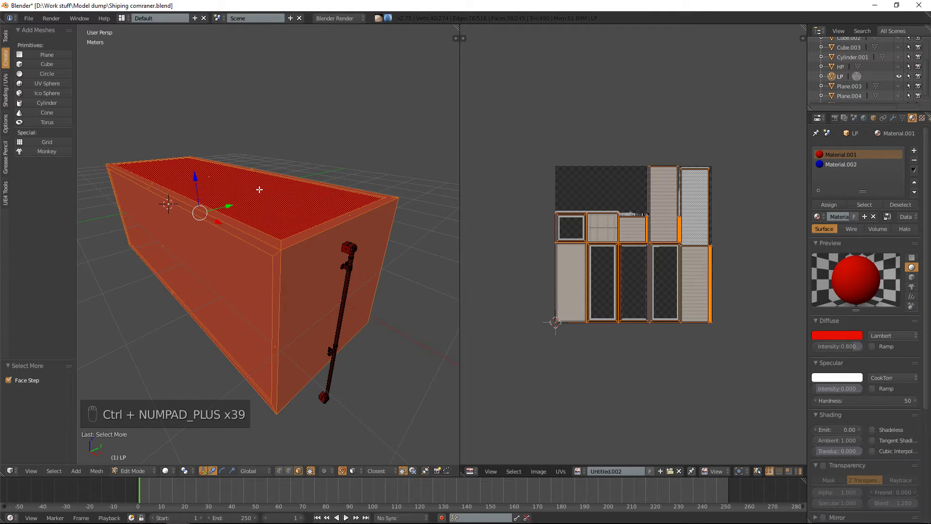
{"action": "left_click", "coordinate": [837, 165]}
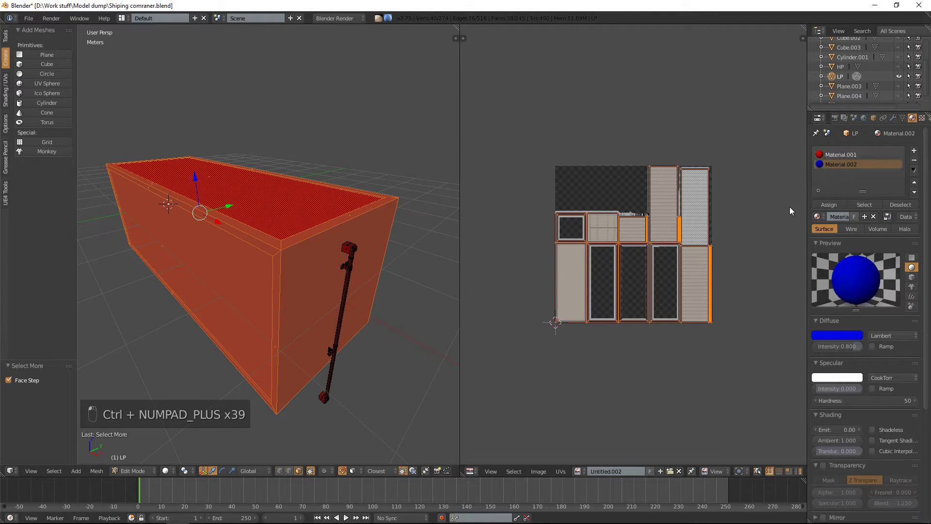
{"action": "left_click", "coordinate": [826, 205]}
Deselect all, orbit around the blue container and red rod, then return to Object Mode
{"action": "middle_click_drag", "start_coordinate": [291, 208], "coordinate": [263, 212]}
{"action": "key", "text": "a"}
{"action": "middle_click_drag", "start_coordinate": [349, 218], "coordinate": [322, 162]}
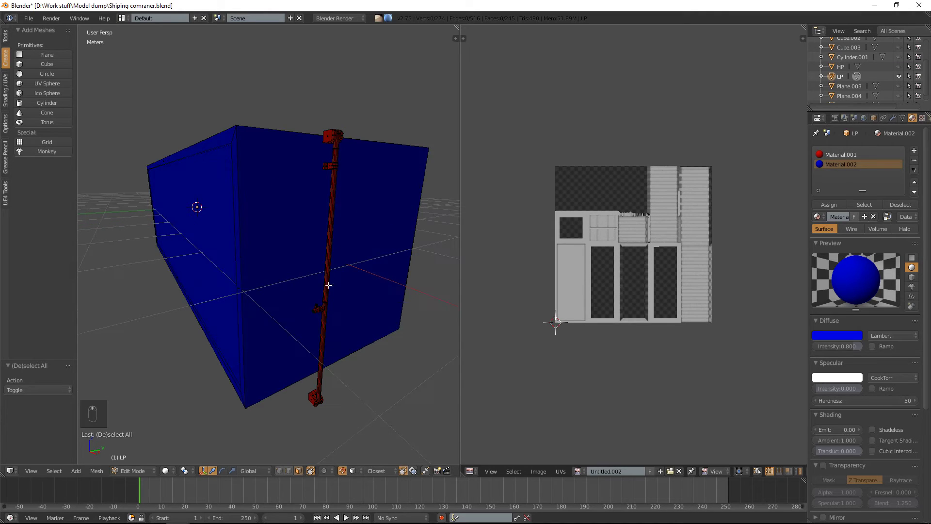
{"action": "middle_click_drag", "start_coordinate": [328, 285], "coordinate": [349, 215]}
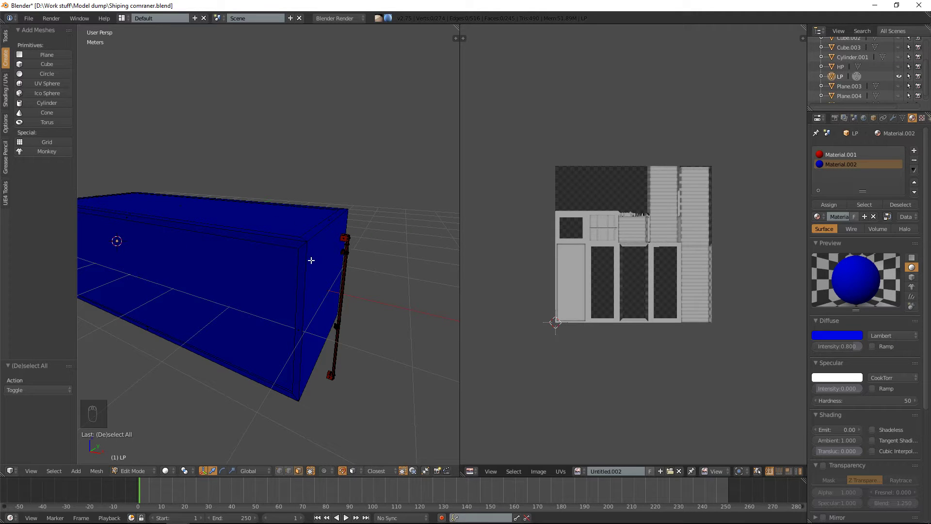
{"action": "middle_click_drag", "start_coordinate": [326, 272], "coordinate": [237, 249]}
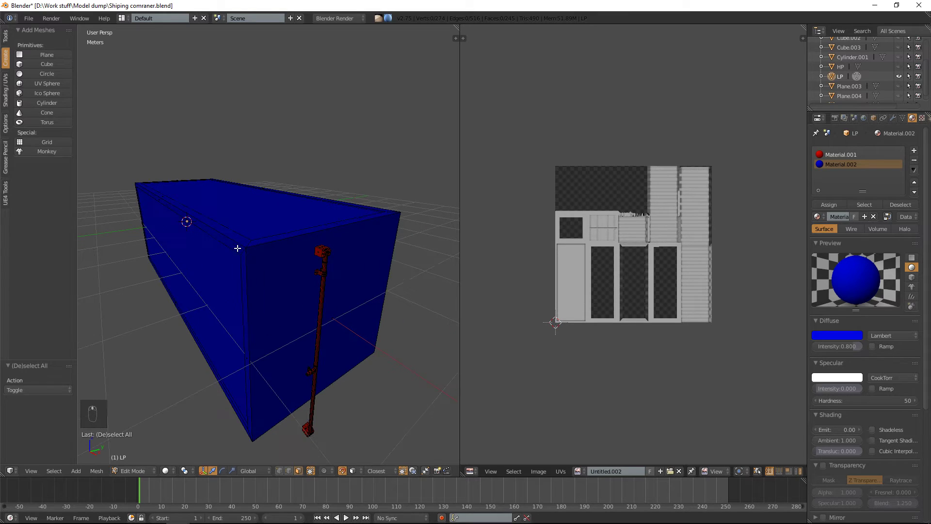
{"action": "middle_click_drag", "start_coordinate": [219, 184], "coordinate": [240, 195]}
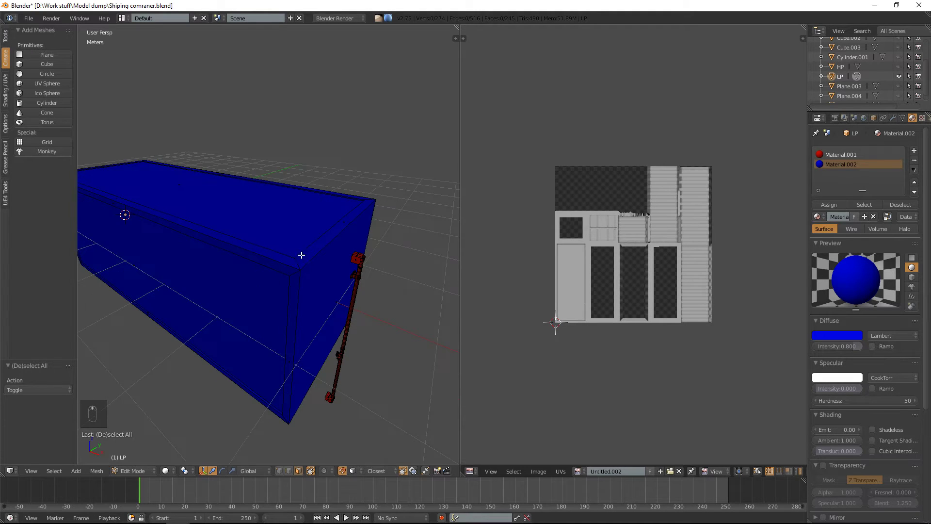
{"action": "middle_click_drag", "start_coordinate": [301, 255], "coordinate": [416, 182]}
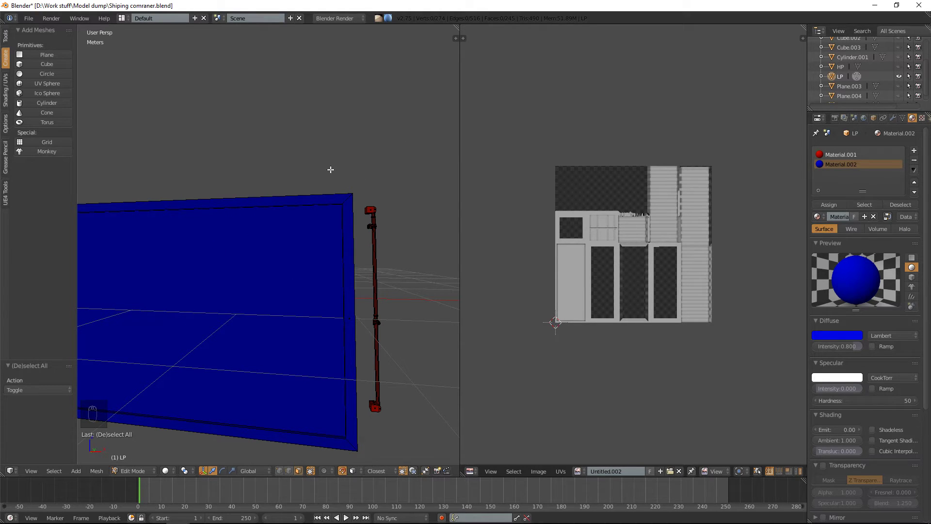
{"action": "middle_click_drag", "start_coordinate": [326, 187], "coordinate": [303, 207]}
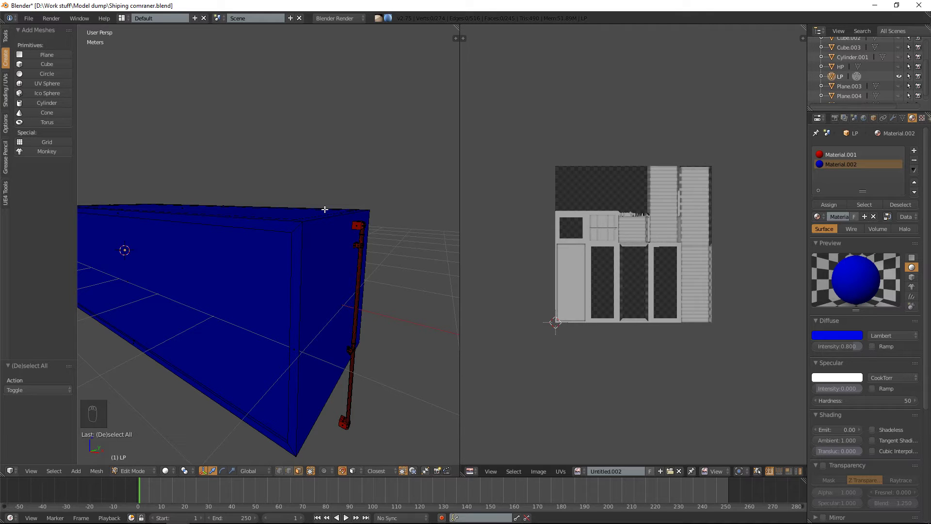
{"action": "middle_click_drag", "start_coordinate": [325, 209], "coordinate": [339, 220]}
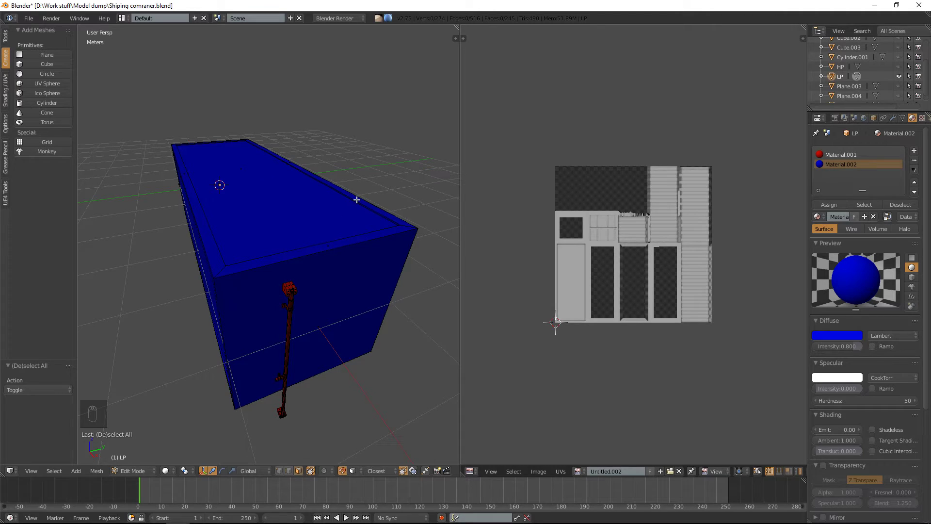
{"action": "key", "text": "Tab"}
Set the bake mode to Textures and bake the blue and red material colours into the image
{"action": "scroll", "coordinate": [866, 423], "scroll_direction": "down", "scroll_amount": 5}
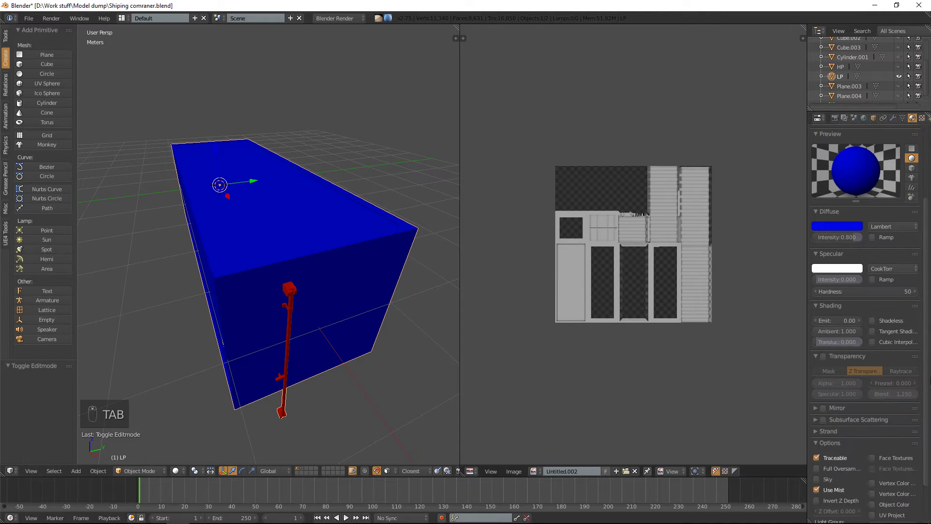
{"action": "scroll", "coordinate": [849, 412], "scroll_direction": "down", "scroll_amount": 2}
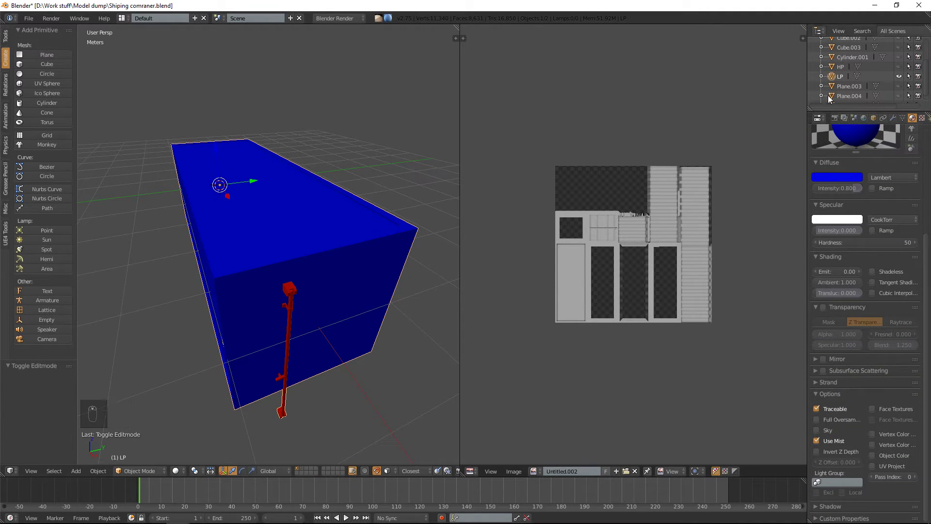
{"action": "left_click", "coordinate": [835, 118]}
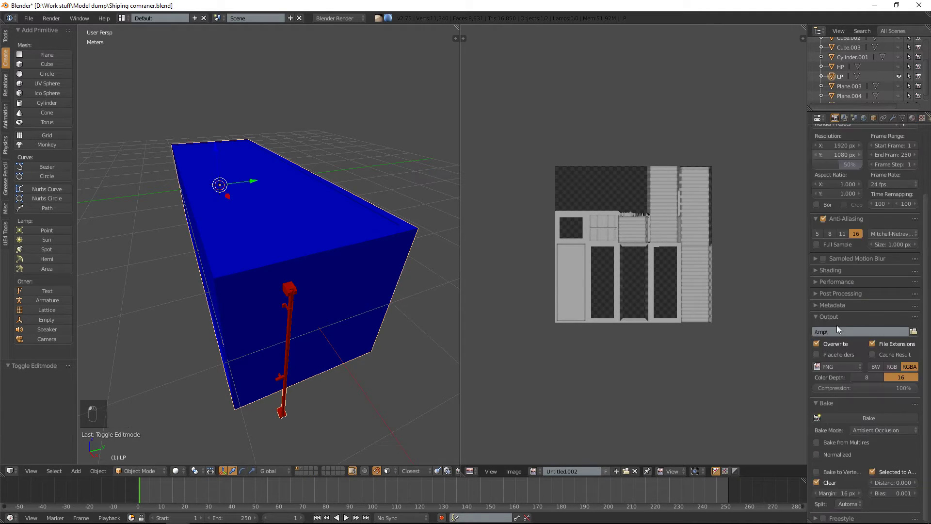
{"action": "left_click", "coordinate": [869, 430]}
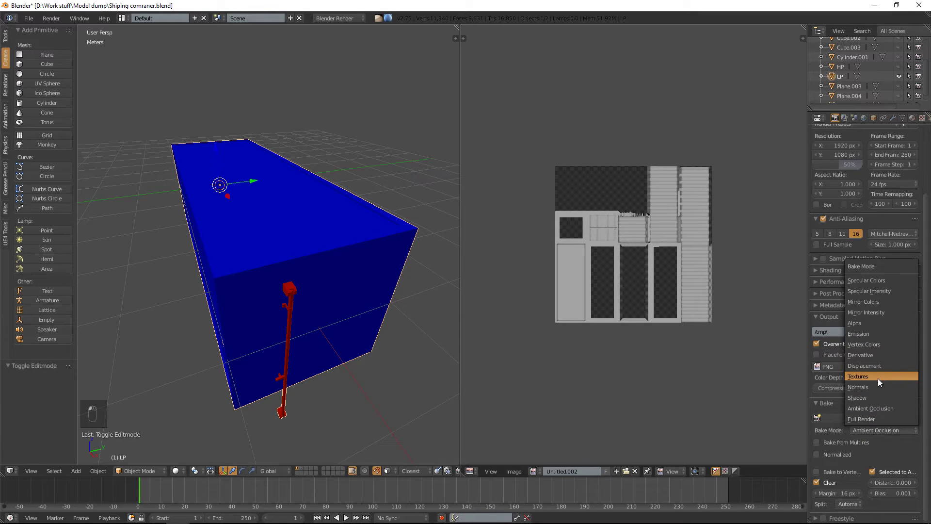
{"action": "left_click", "coordinate": [878, 378]}
{"action": "left_click", "coordinate": [858, 414]}
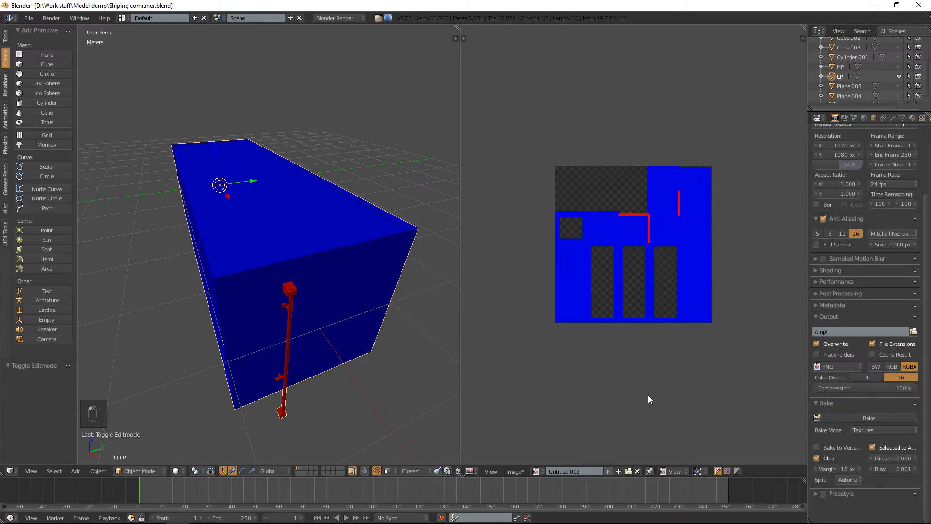
{"action": "scroll", "coordinate": [609, 234], "scroll_direction": "up", "scroll_amount": 5}
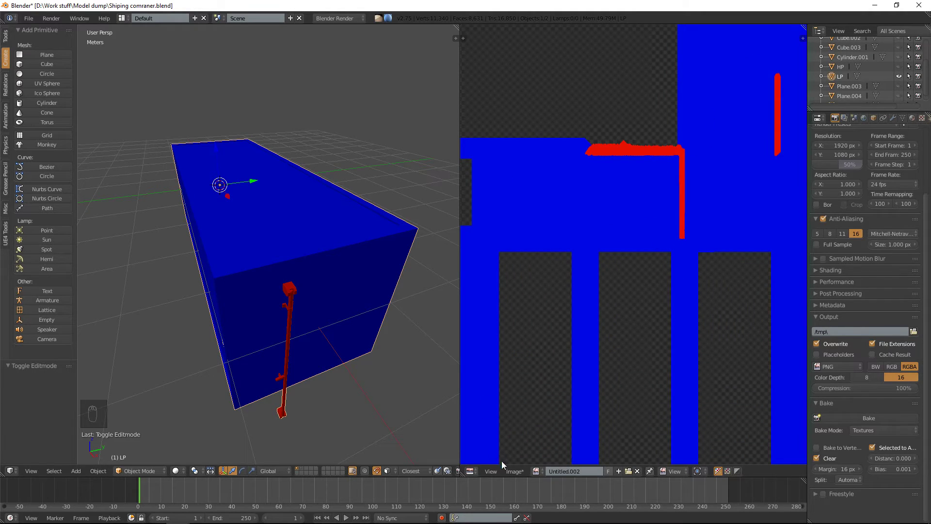
{"action": "left_click", "coordinate": [514, 471]}
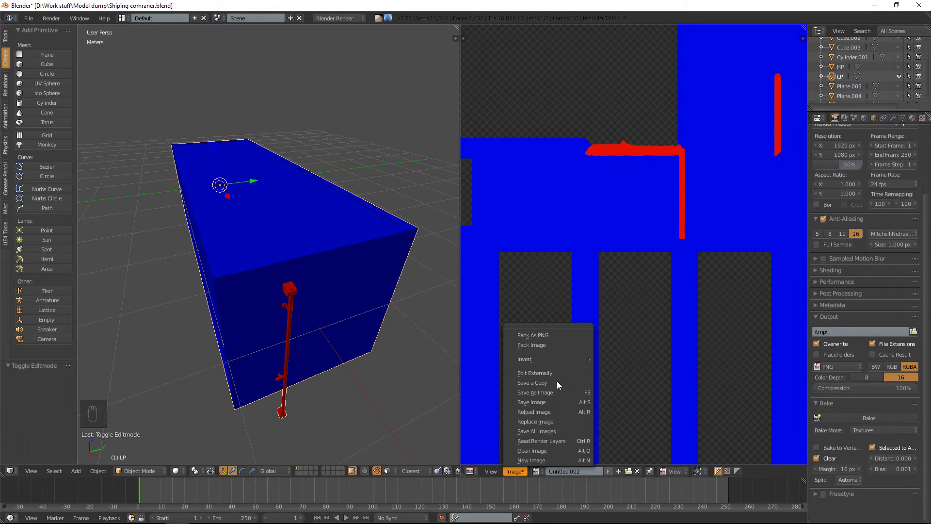
Save the colour bake under a new name, replacing AO.png with ID.png
{"action": "left_click", "coordinate": [552, 393]}
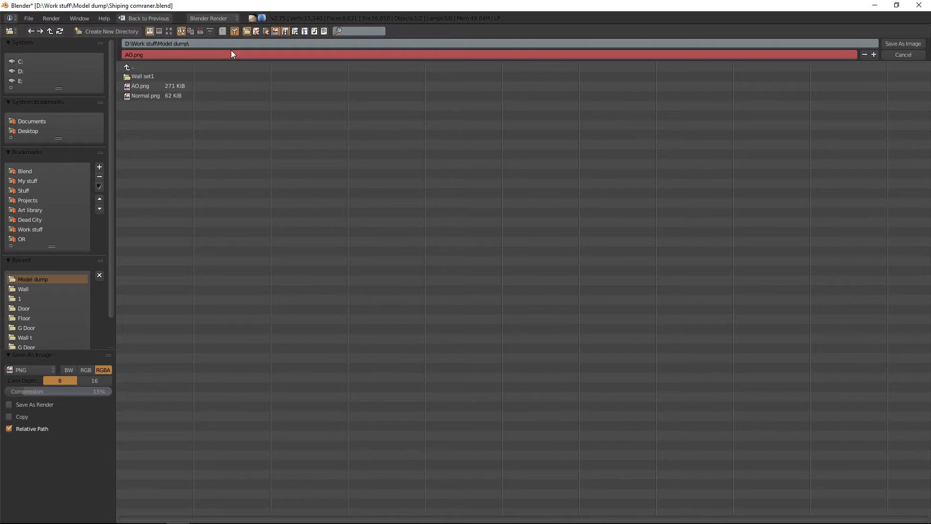
{"action": "left_click", "coordinate": [128, 53]}
{"action": "left_click", "coordinate": [132, 54]}
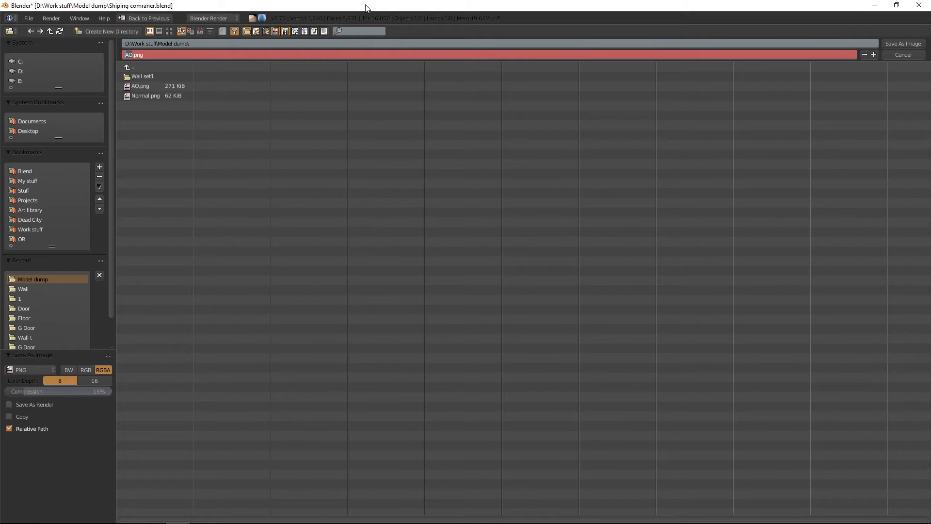
{"action": "key", "text": "Delete"}
{"action": "key", "text": "Delete"}
{"action": "type", "text": "id"}
{"action": "key", "text": "BackSpace"}
{"action": "key", "text": "BackSpace"}
{"action": "type", "text": "ID"}
{"action": "left_click", "coordinate": [910, 43]}
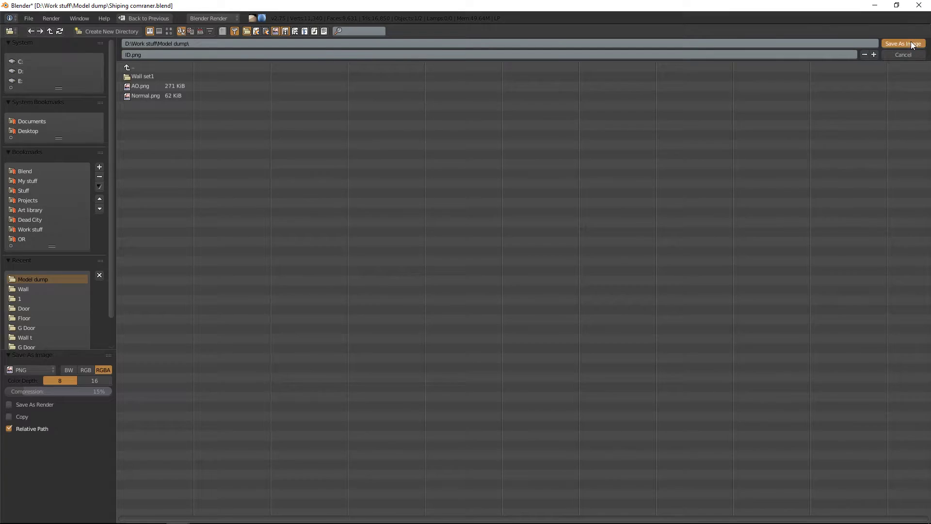
{"action": "left_click", "coordinate": [912, 43]}
{"action": "middle_click_drag", "start_coordinate": [406, 188], "coordinate": [333, 192]}
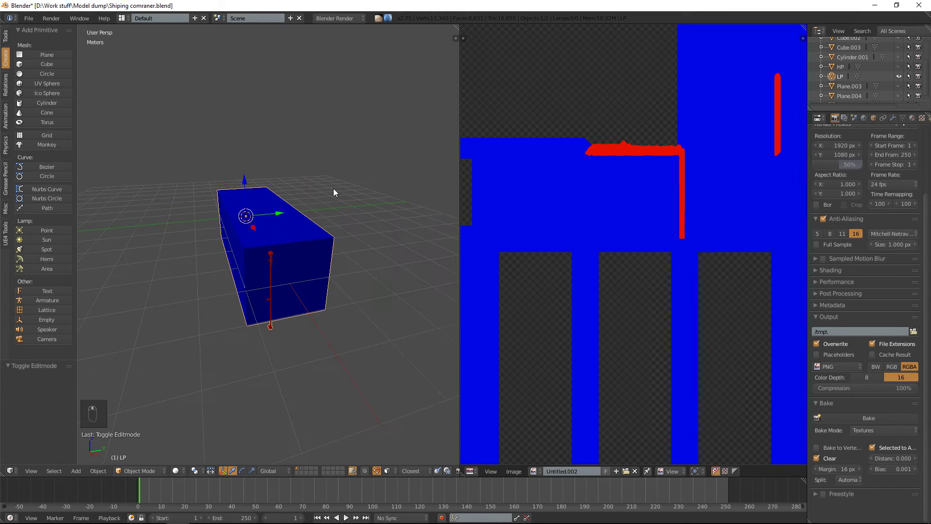
Remove the Material.002 and Material.001 slots from the LP container, then unhide the HP mesh
{"action": "scroll", "coordinate": [358, 195], "scroll_direction": "up", "scroll_amount": 3}
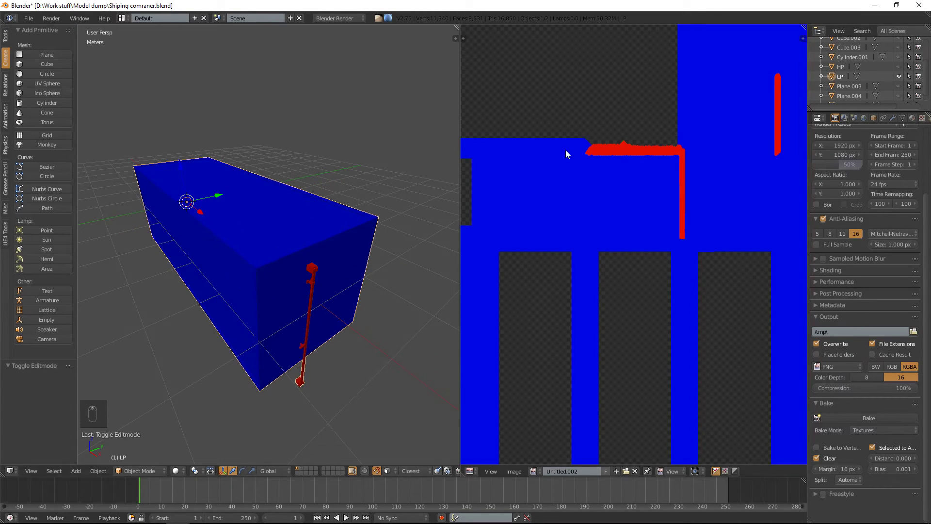
{"action": "key", "text": "Tab"}
{"action": "key", "text": "Tab"}
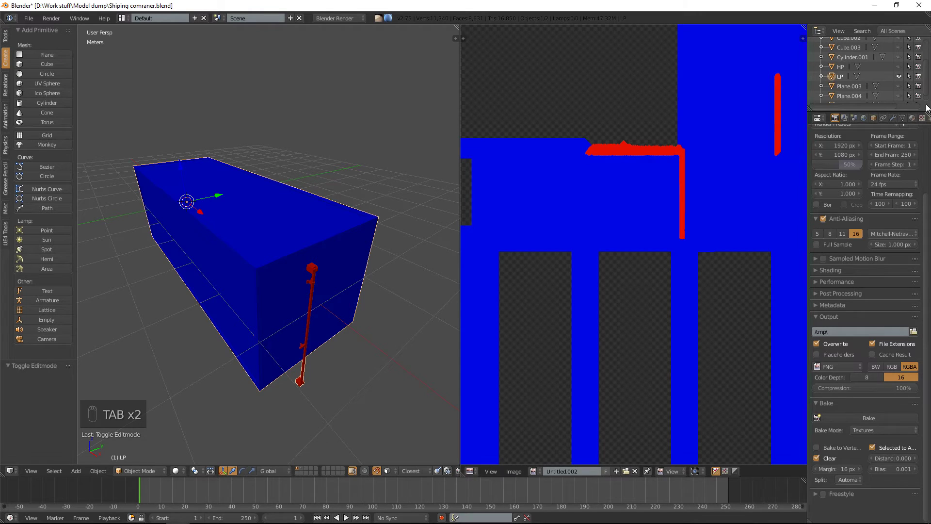
{"action": "left_click", "coordinate": [913, 118]}
{"action": "scroll", "coordinate": [899, 156], "scroll_direction": "up", "scroll_amount": 1}
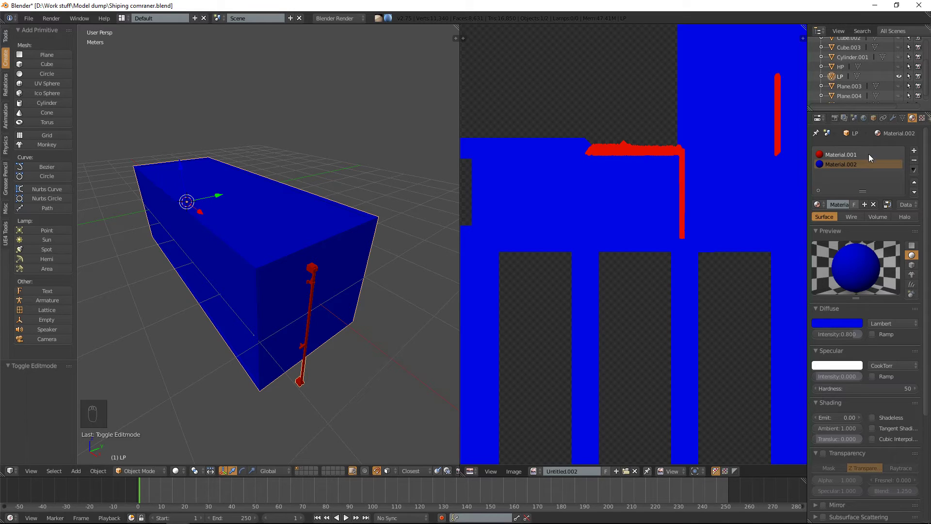
{"action": "left_click", "coordinate": [914, 161]}
{"action": "left_click", "coordinate": [914, 161]}
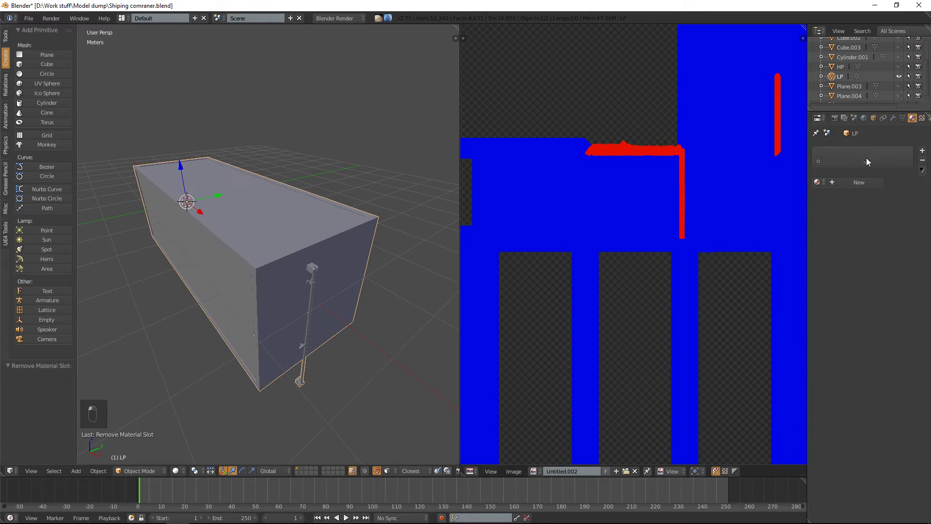
{"action": "middle_click_drag", "start_coordinate": [343, 189], "coordinate": [356, 180]}
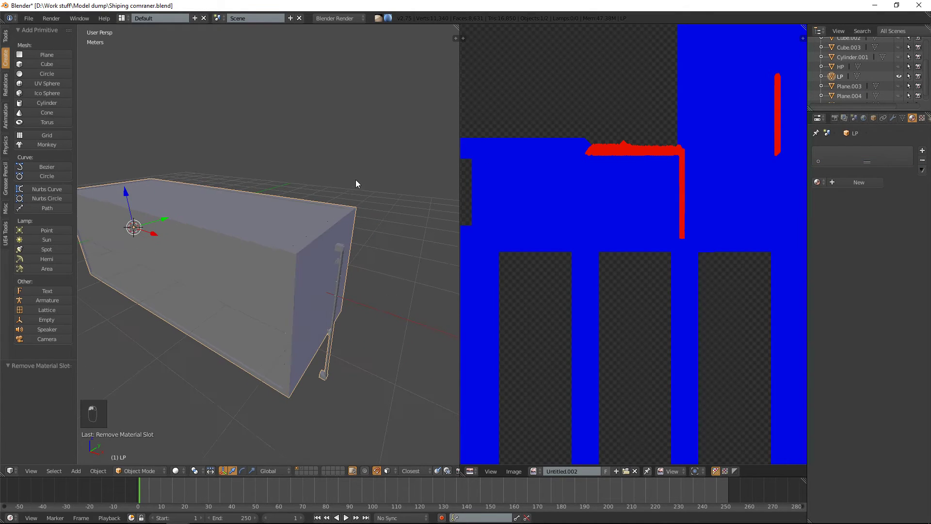
{"action": "left_click", "coordinate": [898, 66]}
Select the HP high-poly container and delete it
{"action": "left_click", "coordinate": [840, 69]}
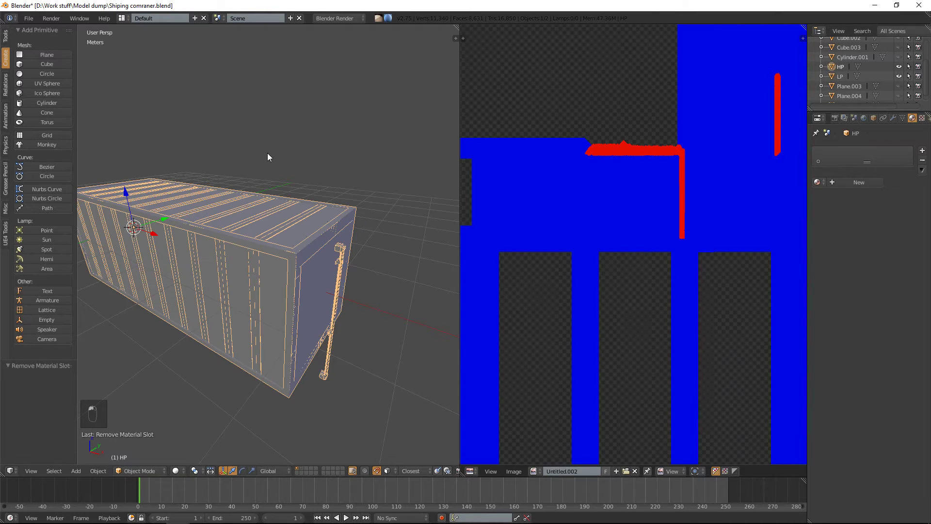
{"action": "middle_click_drag", "start_coordinate": [267, 156], "coordinate": [264, 199]}
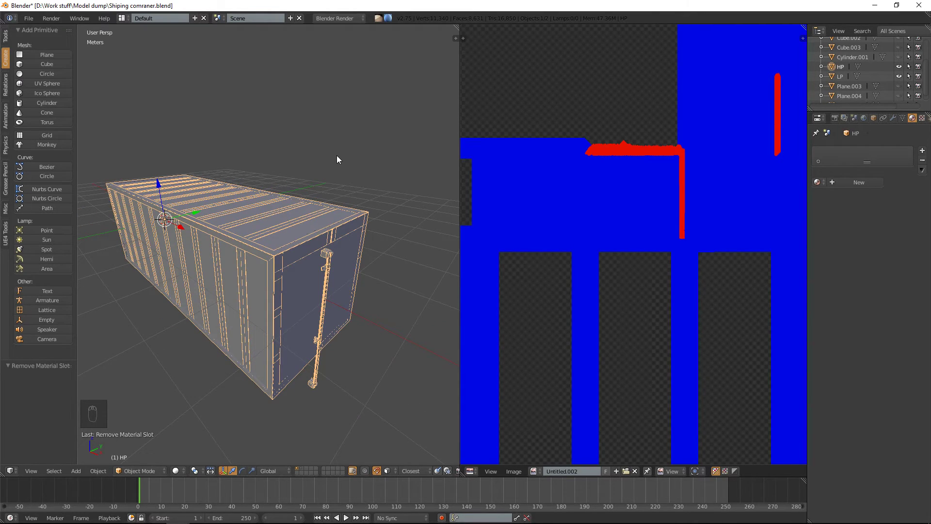
{"action": "key", "text": "Delete"}
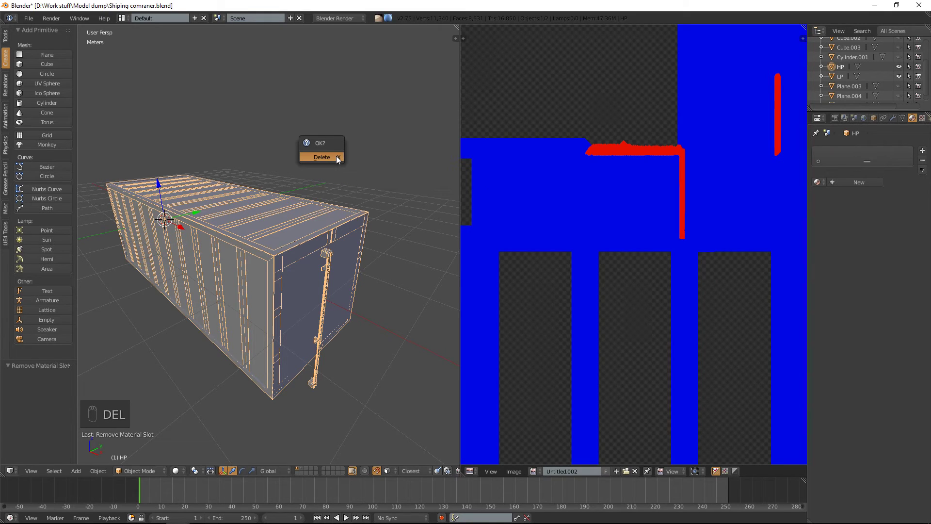
{"action": "left_click", "coordinate": [337, 156]}
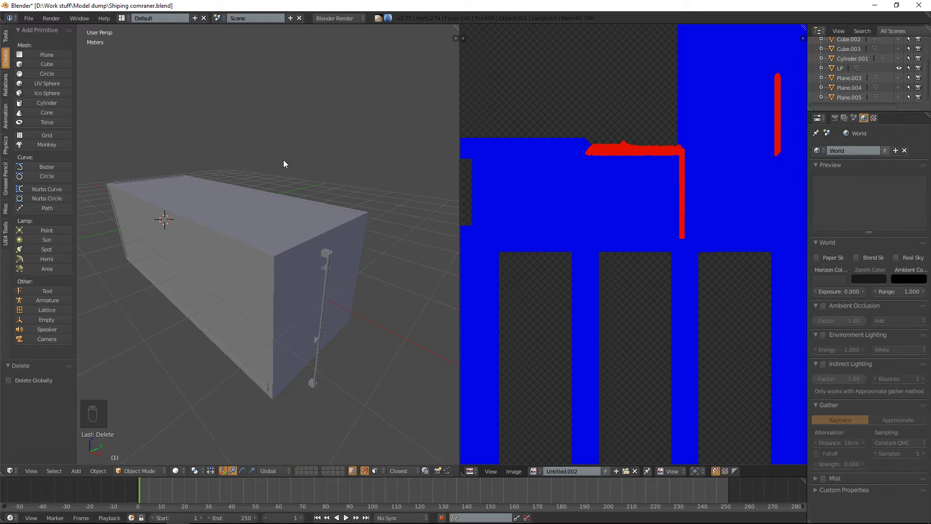
Hide the remaining low-poly box, then reveal all hidden objects with Alt+H
{"action": "scroll", "coordinate": [283, 159], "scroll_direction": "down", "scroll_amount": 2}
{"action": "middle_click_drag", "start_coordinate": [283, 159], "coordinate": [314, 197]}
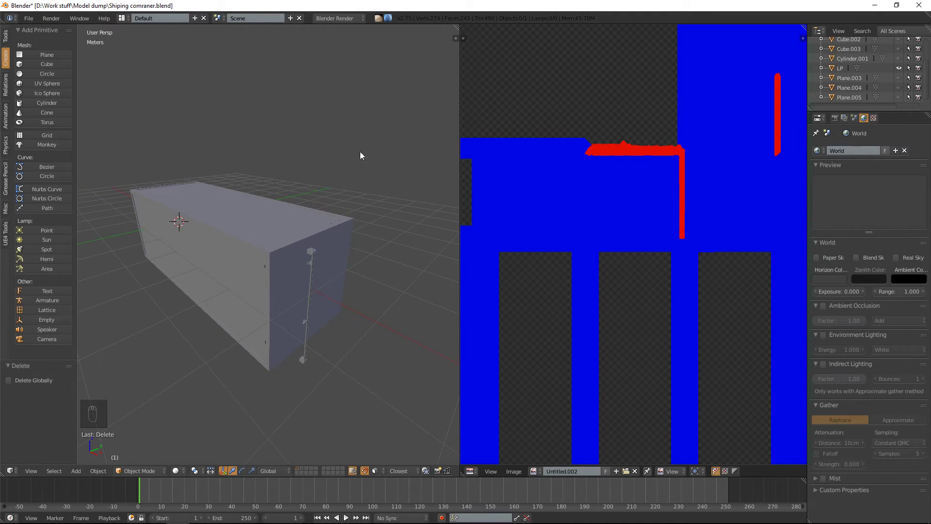
{"action": "left_click", "coordinate": [301, 467]}
{"action": "middle_click_drag", "start_coordinate": [283, 361], "coordinate": [271, 294]}
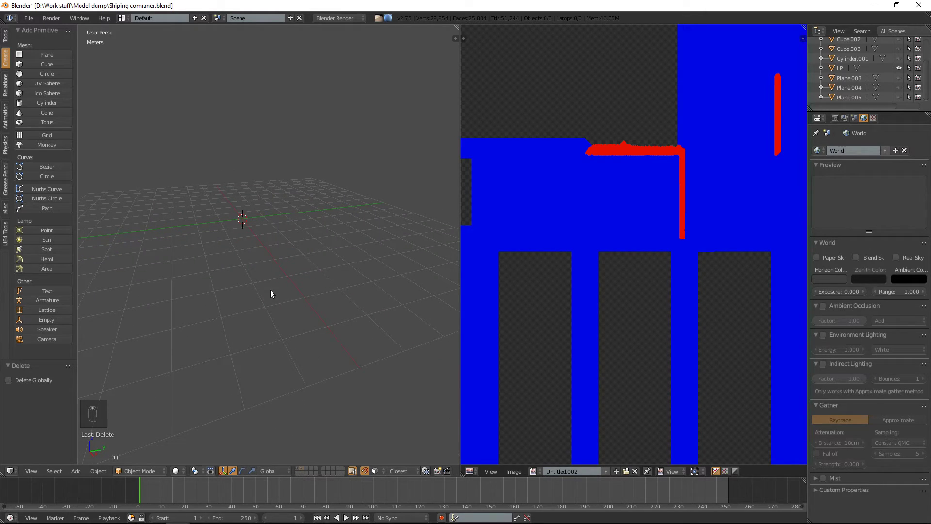
{"action": "key", "text": "alt+h"}
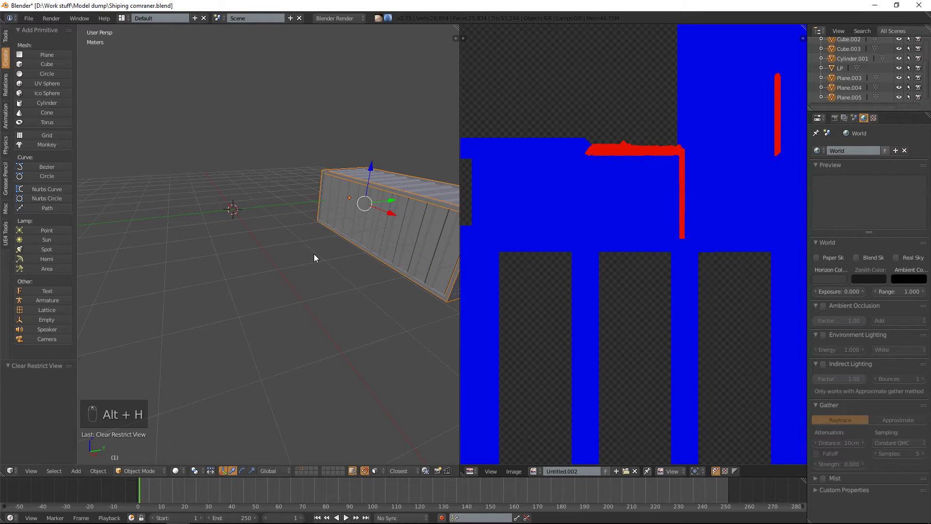
Delete the revealed objects, then undo to restore the shipping container
{"action": "key", "text": "Delete"}
{"action": "left_click", "coordinate": [314, 254]}
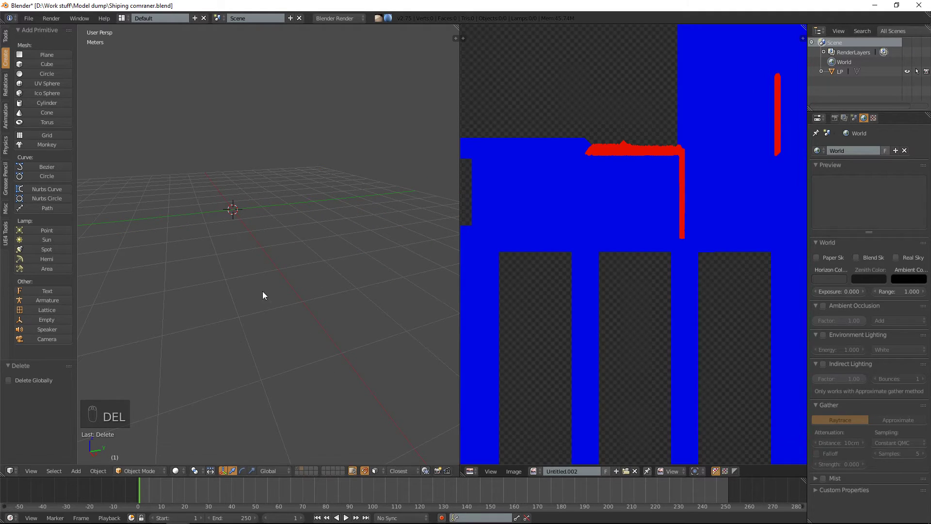
{"action": "key", "text": "ctrl+z"}
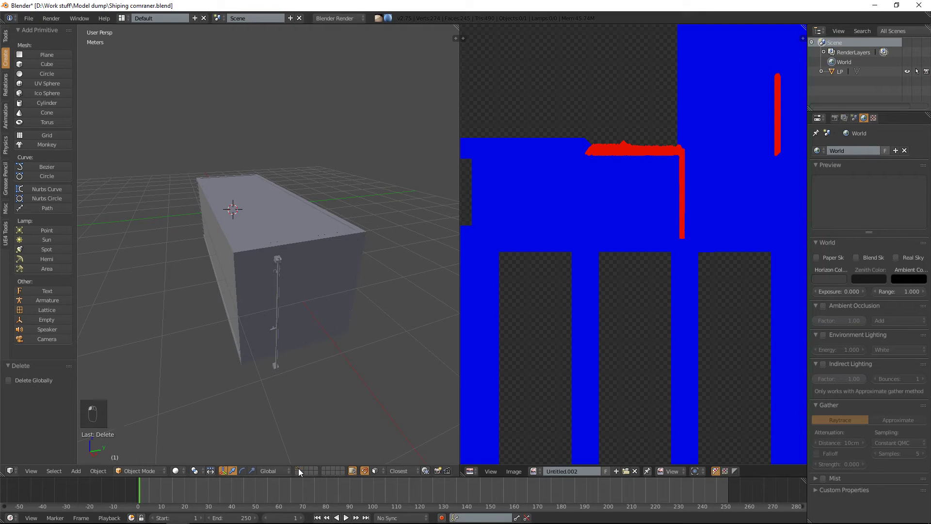
Widen the 3D view by dragging its border toward the image editor
{"action": "middle_click_drag", "start_coordinate": [286, 233], "coordinate": [219, 216]}
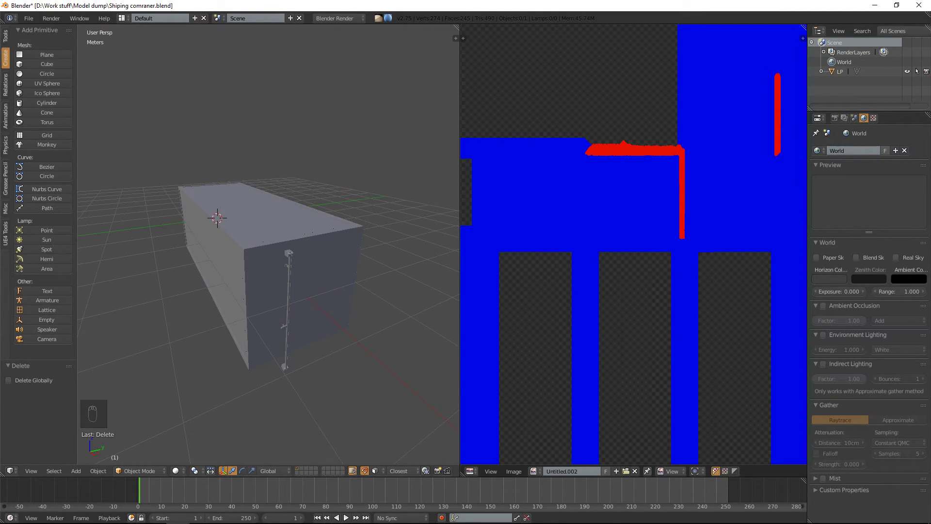
{"action": "middle_click_drag", "start_coordinate": [243, 173], "coordinate": [286, 186]}
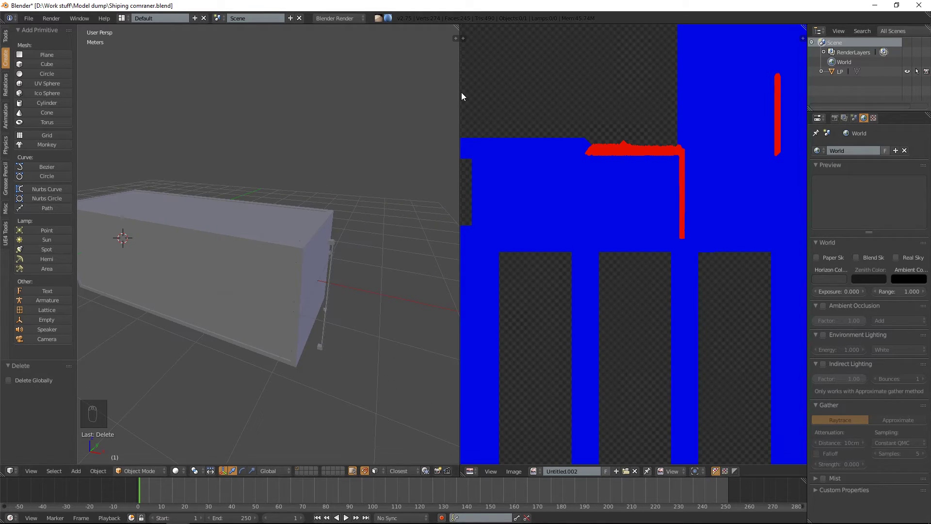
{"action": "left_click_drag", "start_coordinate": [462, 94], "coordinate": [652, 95]}
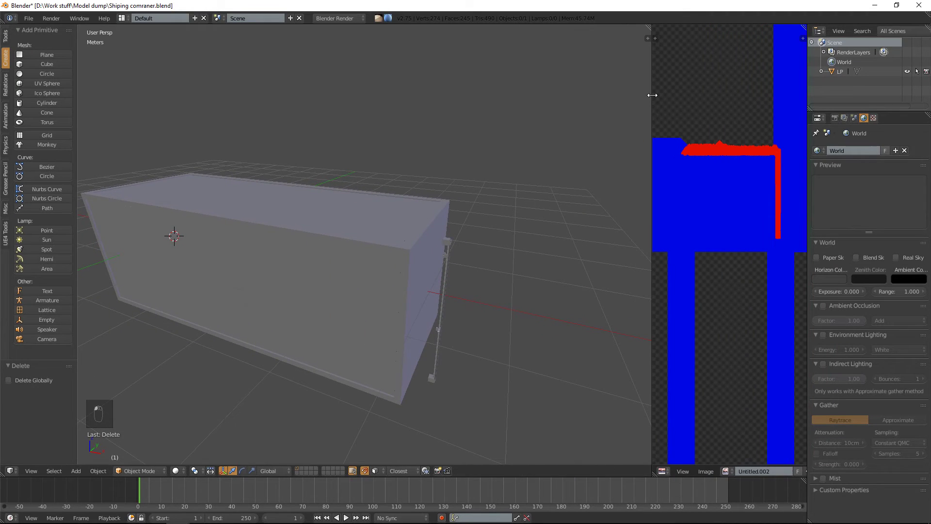
{"action": "left_click", "coordinate": [35, 18]}
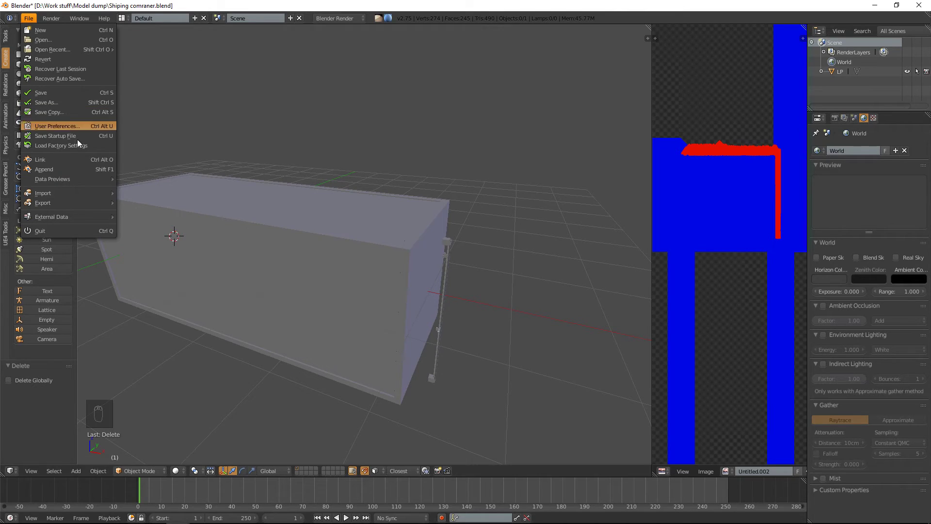
Export the container through File > Export > Wavefront (.obj) as Shiping comraner.obj
{"action": "mouse_move", "coordinate": [70, 200]}
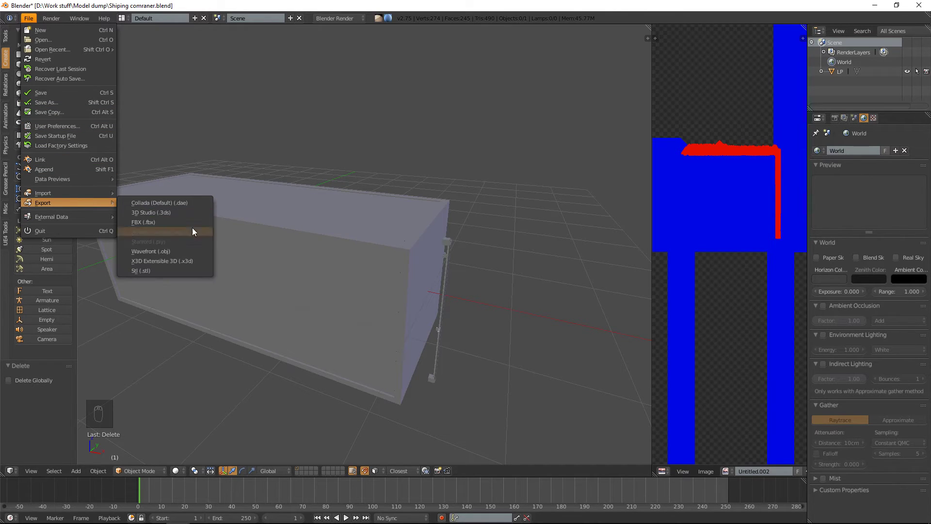
{"action": "left_click", "coordinate": [188, 252]}
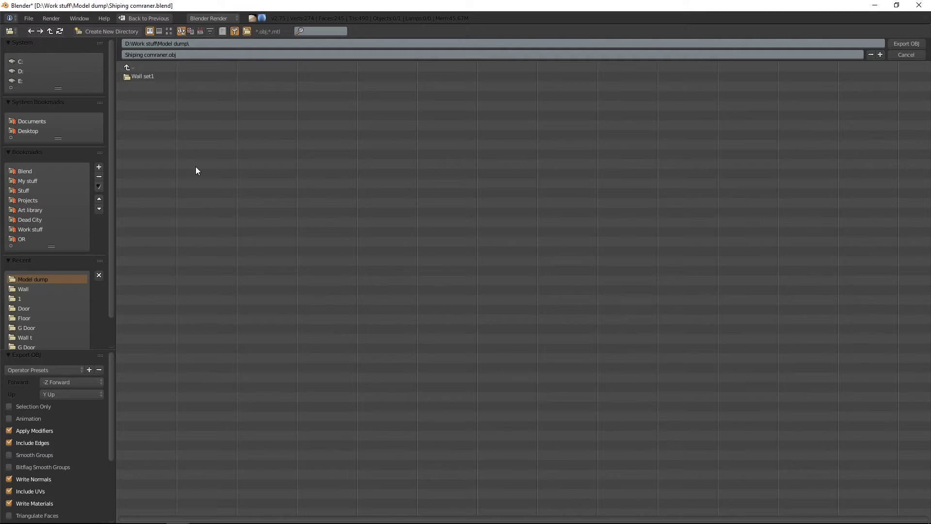
{"action": "left_click", "coordinate": [141, 52]}
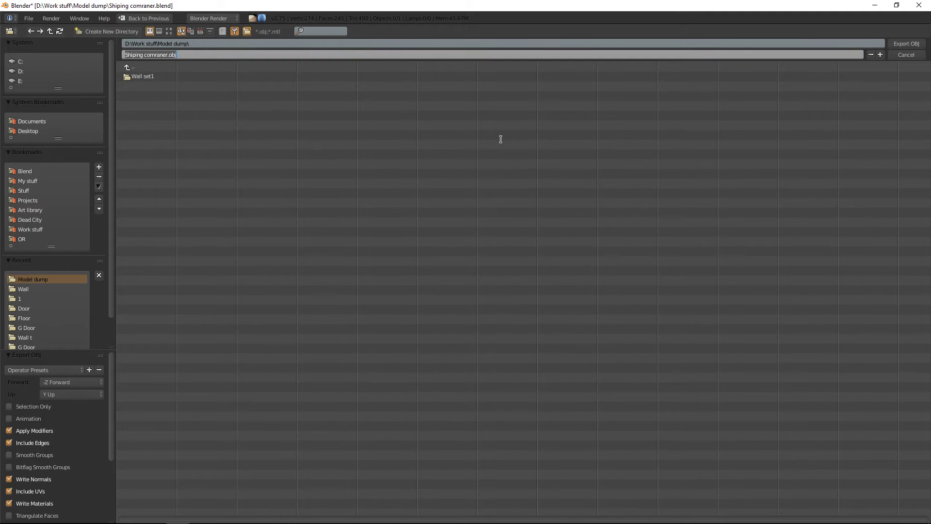
{"action": "left_click", "coordinate": [901, 43]}
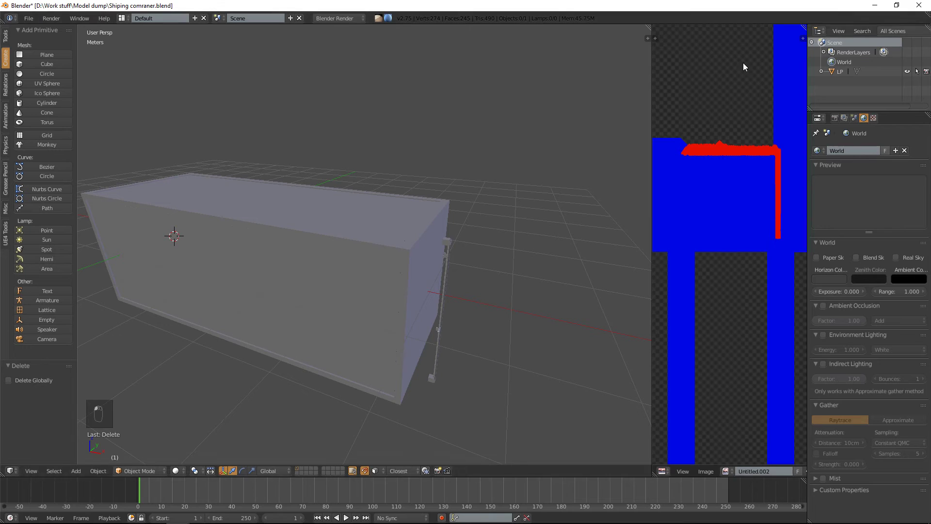
{"action": "middle_click_drag", "start_coordinate": [281, 185], "coordinate": [334, 164]}
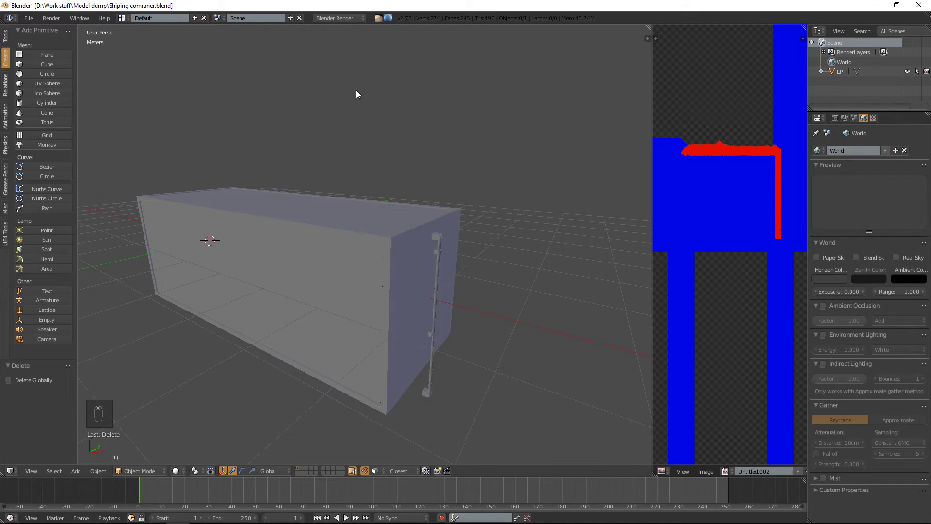
{"action": "mouse_move", "coordinate": [272, 519]}
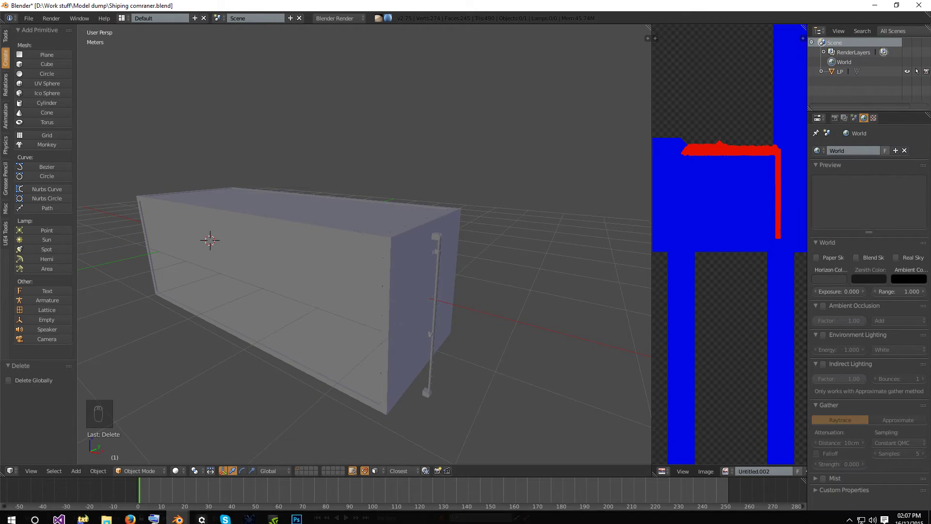
In DDO Base Creator, load Shiping comraner.obj from the Model dump folder as the mesh
{"action": "left_click", "coordinate": [296, 513]}
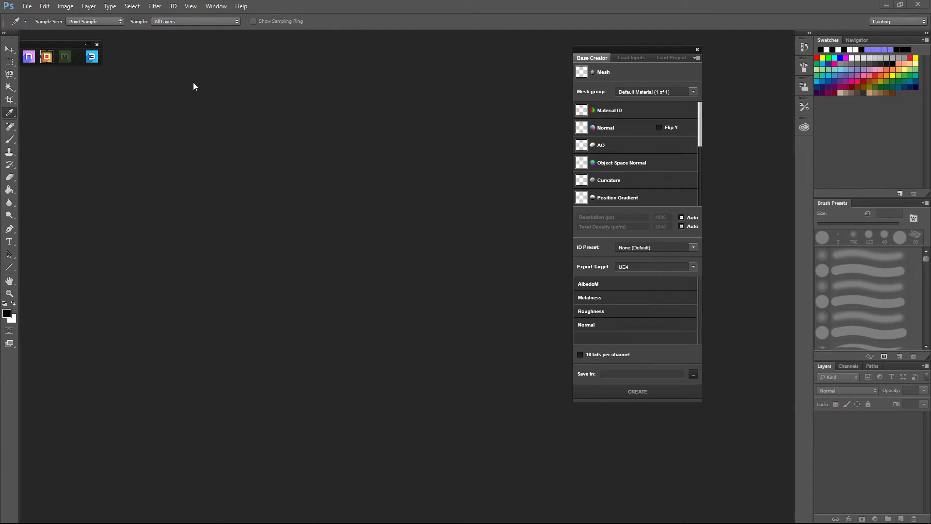
{"action": "left_click", "coordinate": [622, 74]}
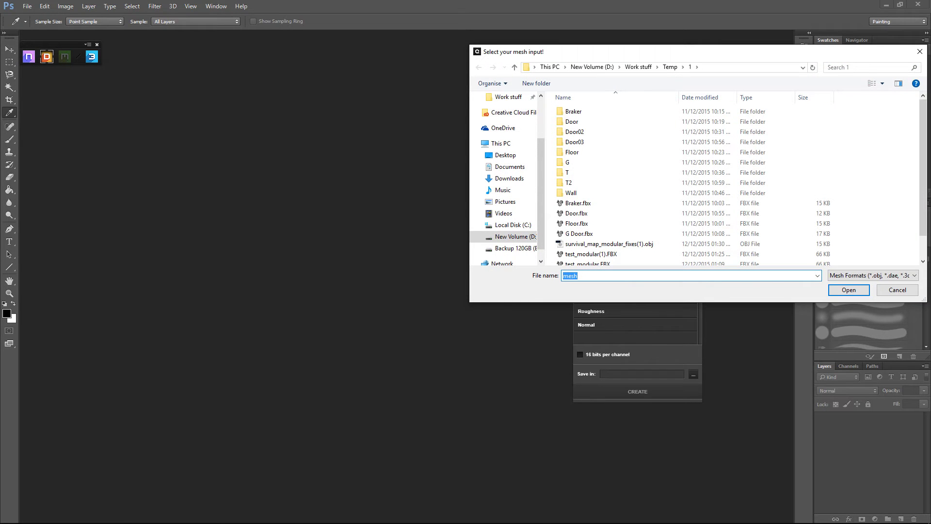
{"action": "left_click", "coordinate": [714, 67]}
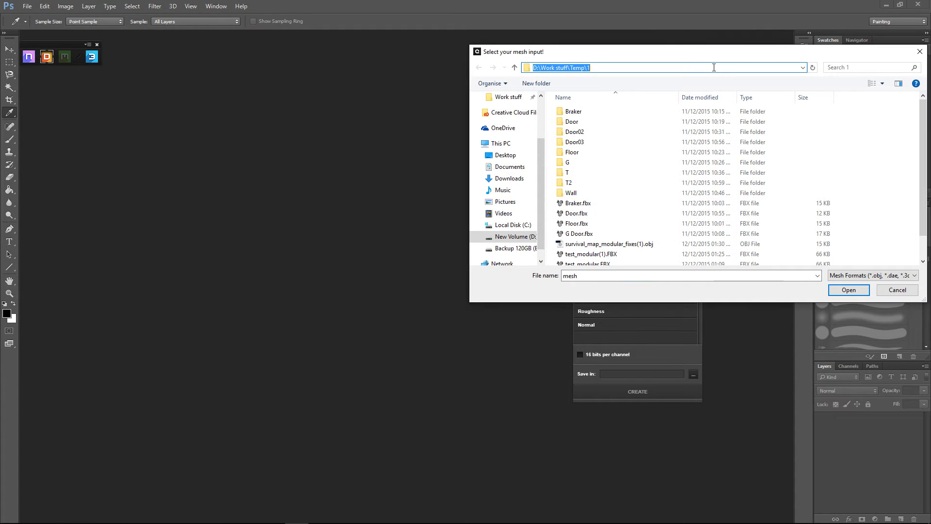
{"action": "type", "text": "D:\\Work stuff\\Model dump"}
{"action": "key", "text": "Return"}
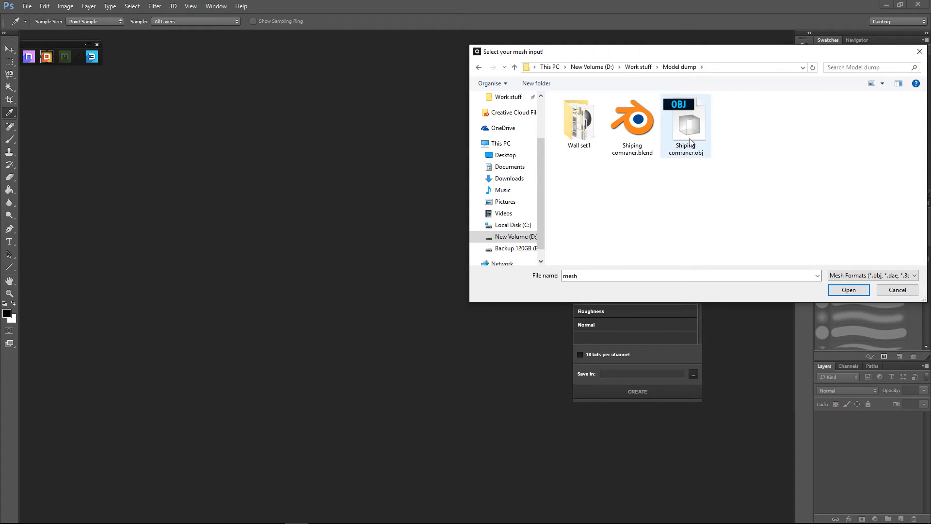
{"action": "left_click", "coordinate": [686, 125]}
{"action": "left_click", "coordinate": [849, 290]}
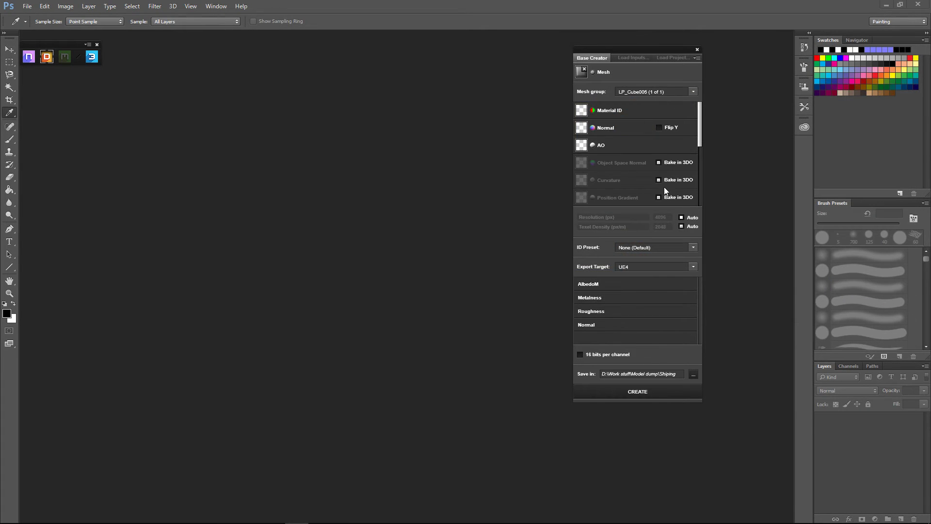
Pick ID.png as the material ID map, then close the Quixel splash and Photoshop welcome windows
{"action": "left_click", "coordinate": [616, 109]}
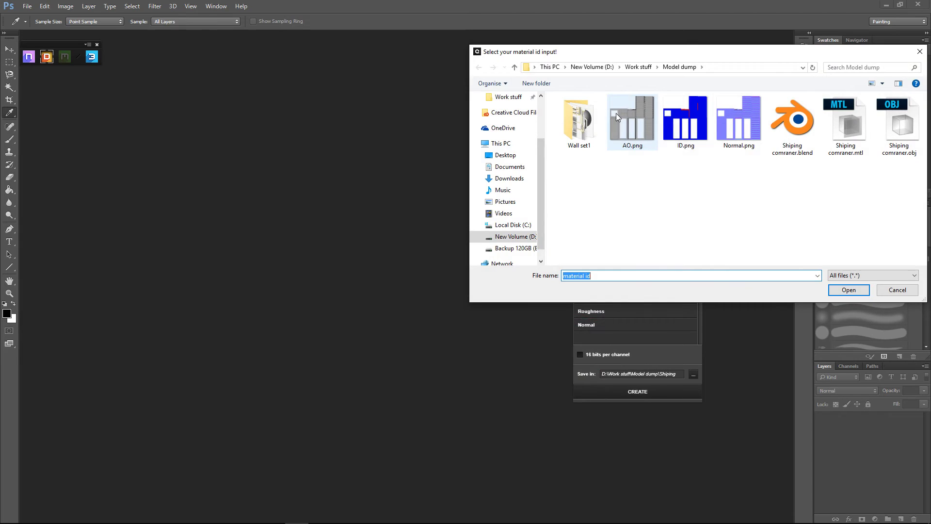
{"action": "double_click", "coordinate": [697, 122]}
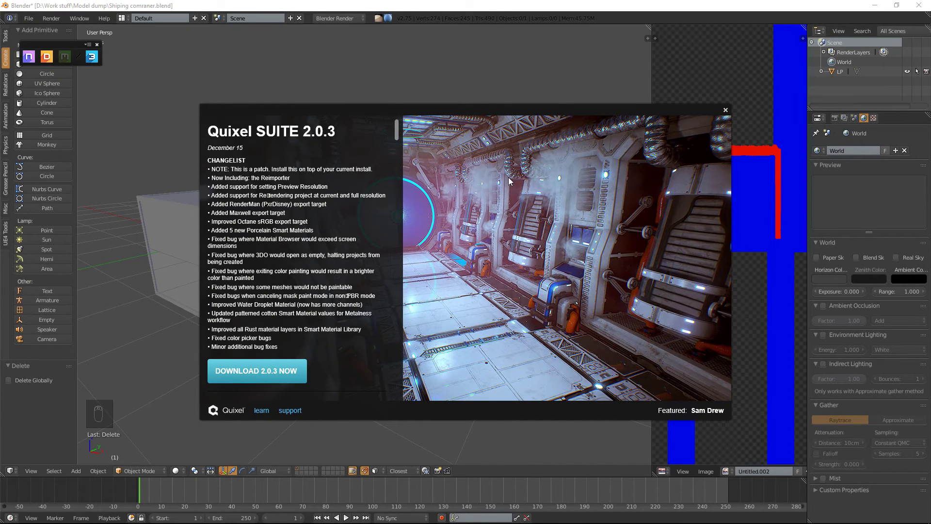
{"action": "left_click", "coordinate": [724, 111]}
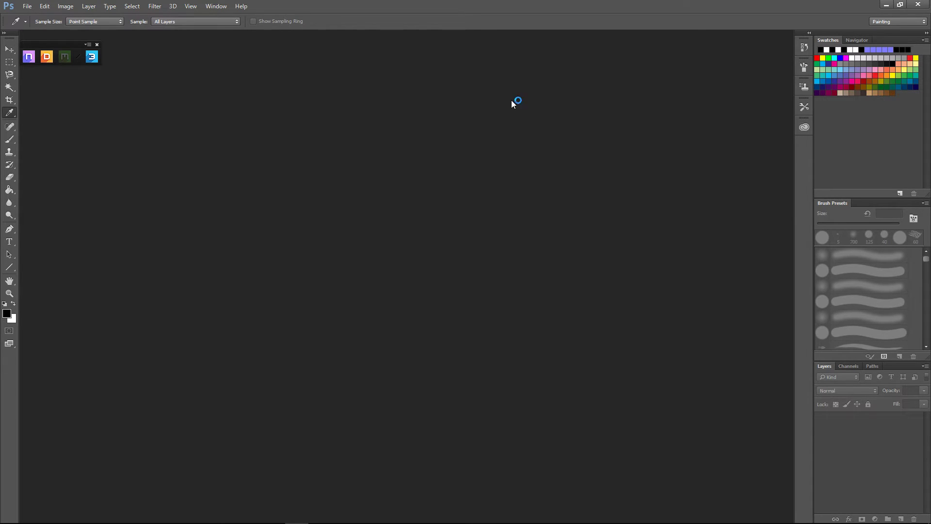
{"action": "left_click", "coordinate": [672, 112]}
Start a new DDO project with Shiping comraner.obj as mesh and ID.png as material ID
{"action": "left_click", "coordinate": [44, 58]}
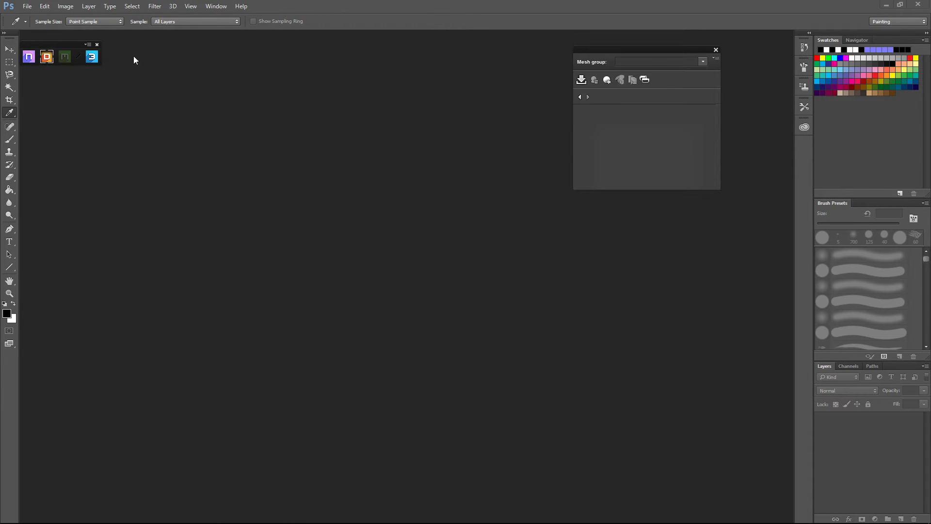
{"action": "left_click", "coordinate": [602, 76]}
{"action": "left_click", "coordinate": [685, 126]}
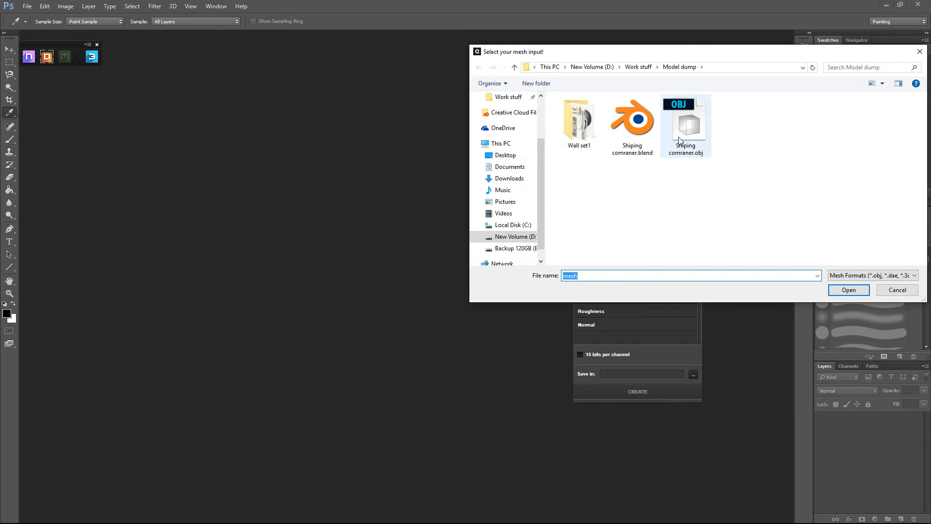
{"action": "left_click", "coordinate": [848, 289]}
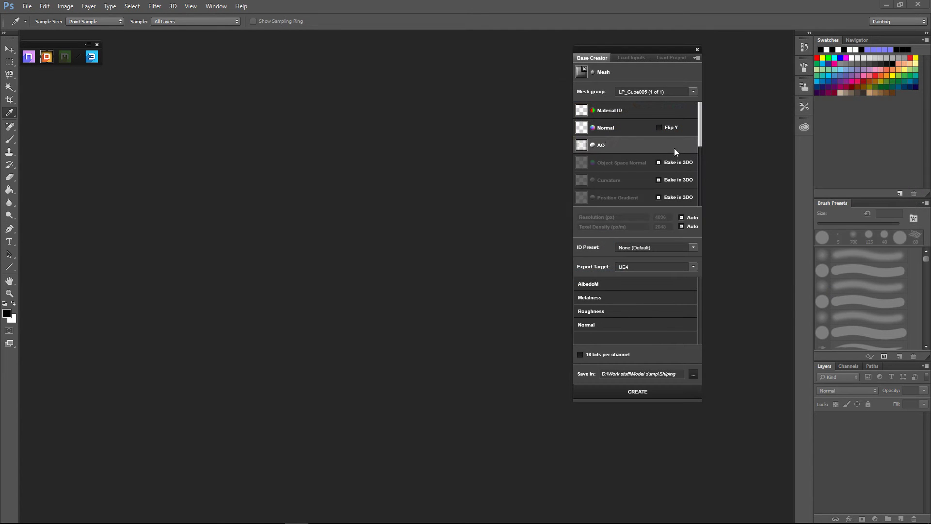
{"action": "left_click", "coordinate": [599, 111]}
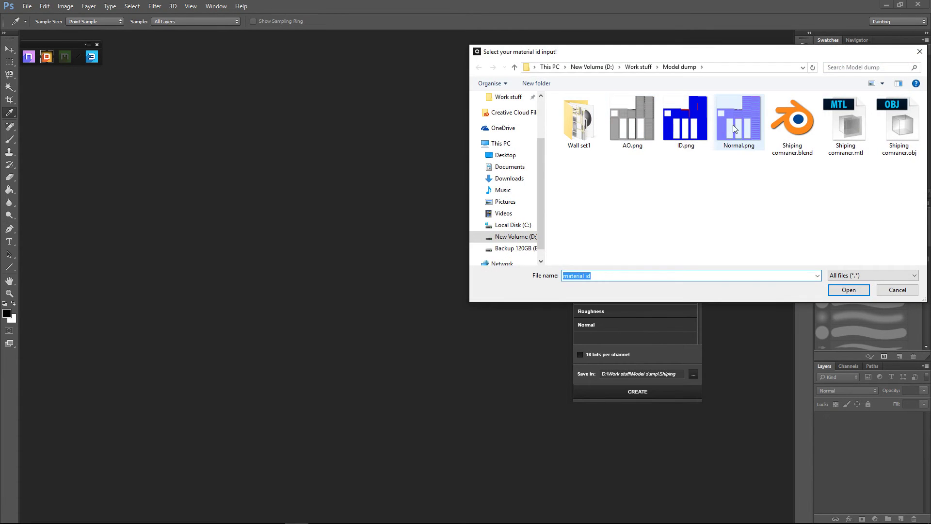
{"action": "left_click", "coordinate": [686, 123]}
{"action": "left_click", "coordinate": [848, 289]}
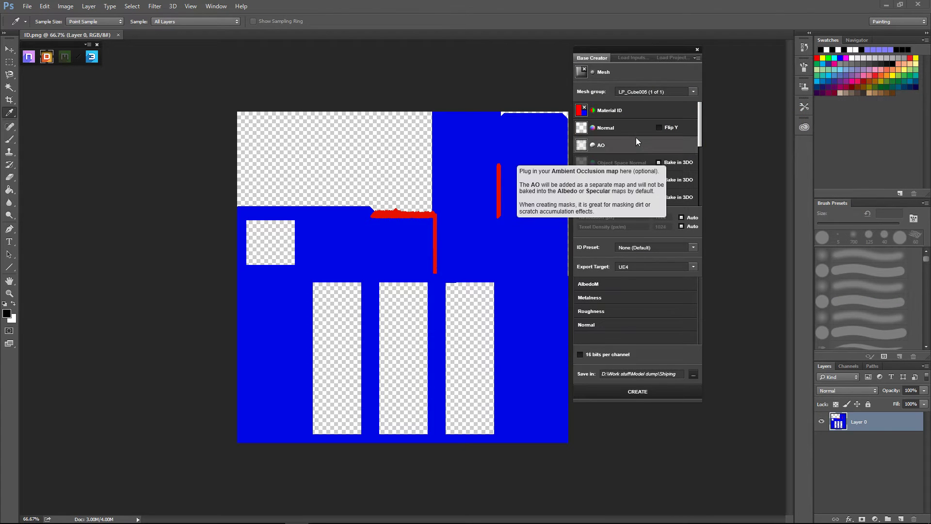
Add Normal.png and AO.png maps, keep LP_Cube005 as mesh group, and create the project
{"action": "left_click", "coordinate": [626, 129]}
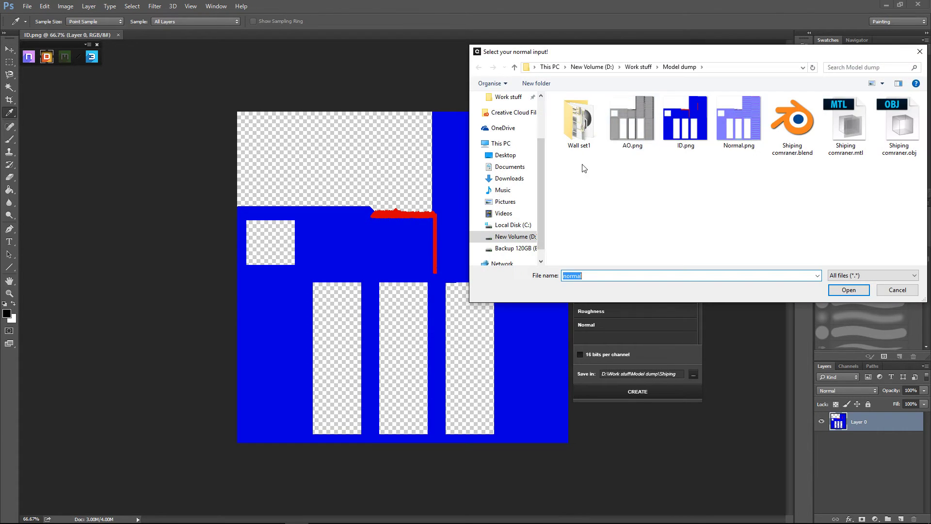
{"action": "double_click", "coordinate": [753, 133]}
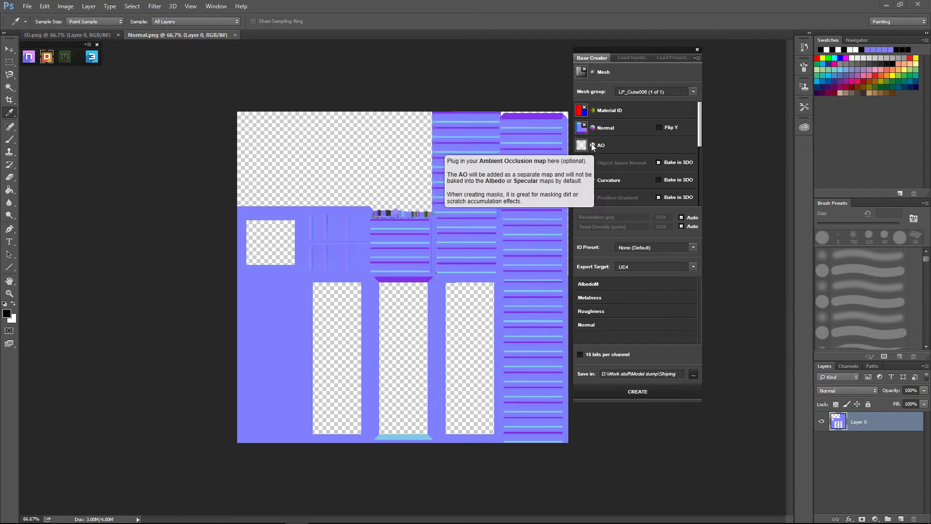
{"action": "left_click", "coordinate": [591, 141]}
{"action": "double_click", "coordinate": [640, 124]}
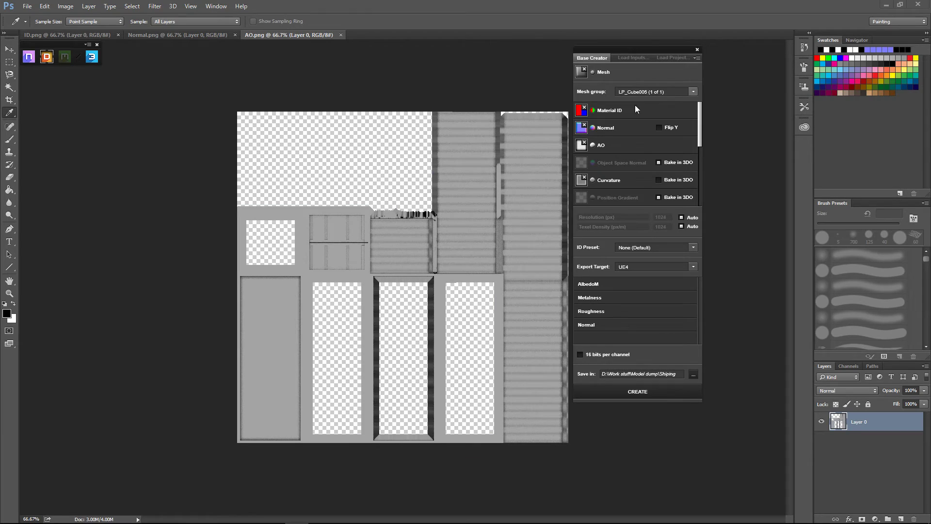
{"action": "left_click", "coordinate": [691, 91]}
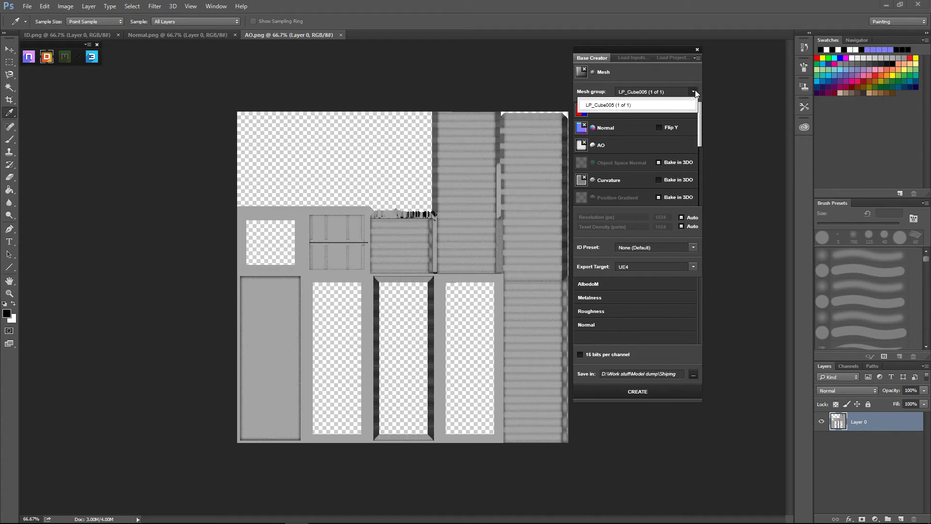
{"action": "left_click", "coordinate": [667, 105]}
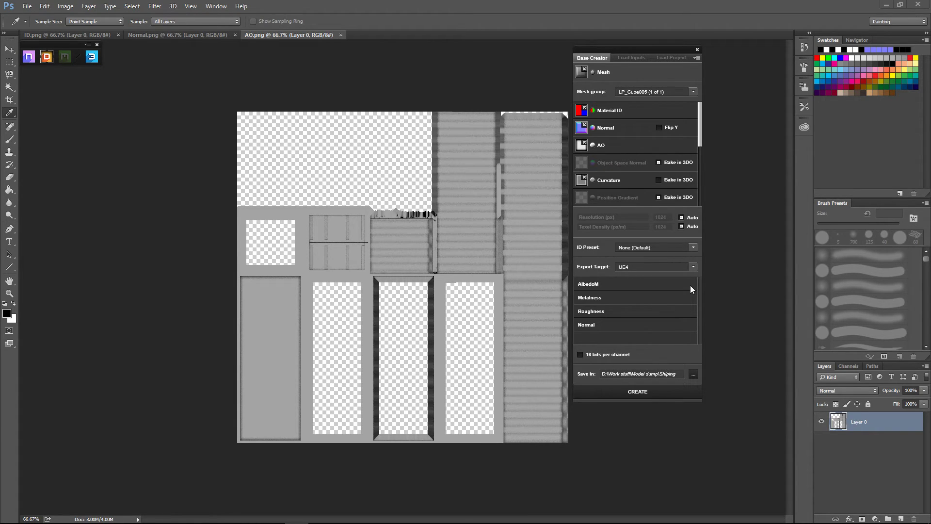
{"action": "left_click", "coordinate": [620, 388]}
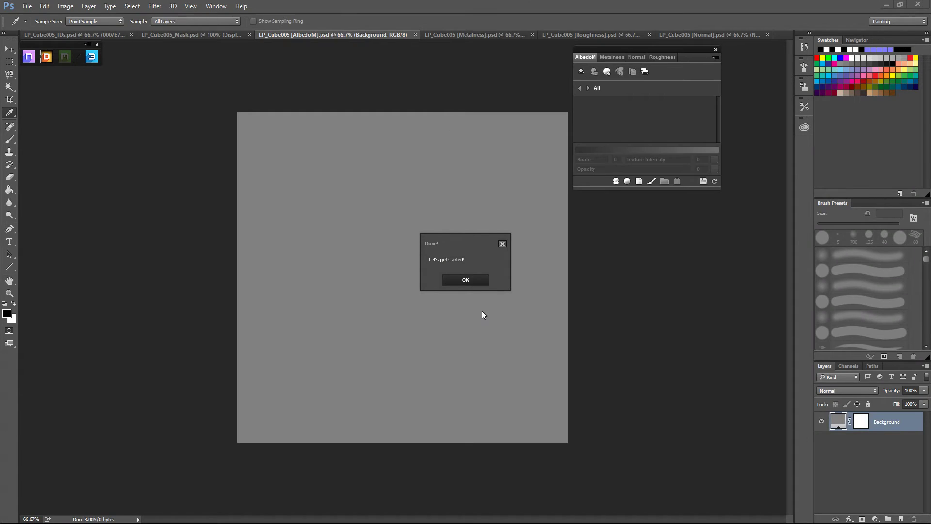
Dismiss DDO's Done! message once the project finishes building
{"action": "left_click", "coordinate": [477, 281]}
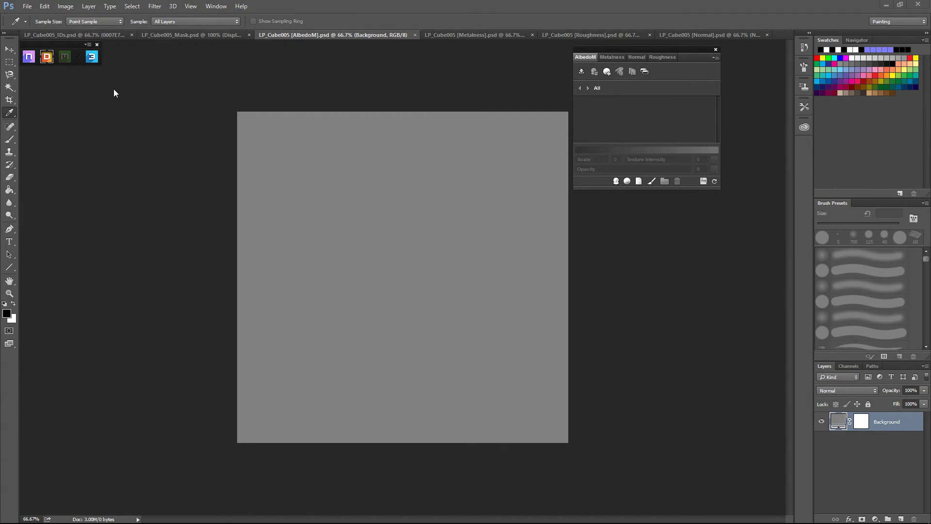
Open the 3DO preview and orbit the untextured container, rotating the lighting to light the top
{"action": "left_click", "coordinate": [93, 57]}
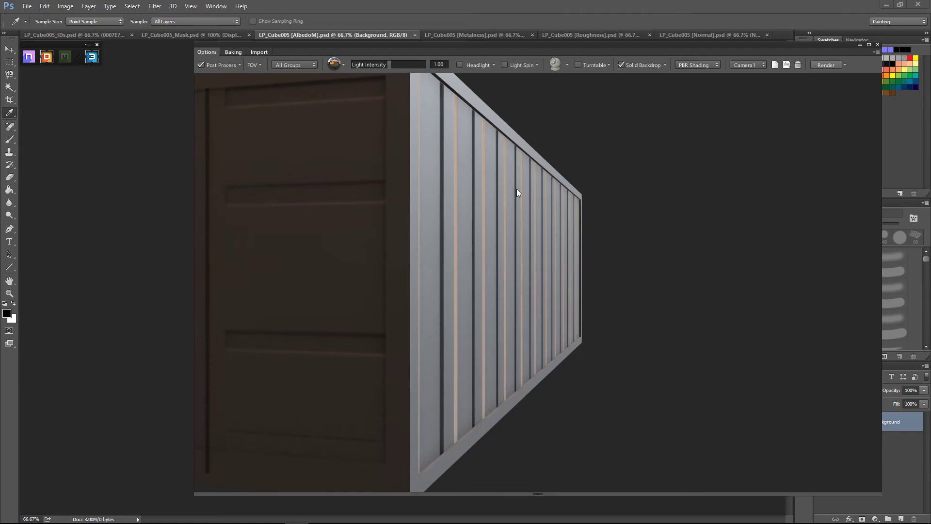
{"action": "left_click_drag", "start_coordinate": [491, 200], "coordinate": [511, 218]}
{"action": "scroll", "coordinate": [561, 240], "scroll_direction": "down", "scroll_amount": 5}
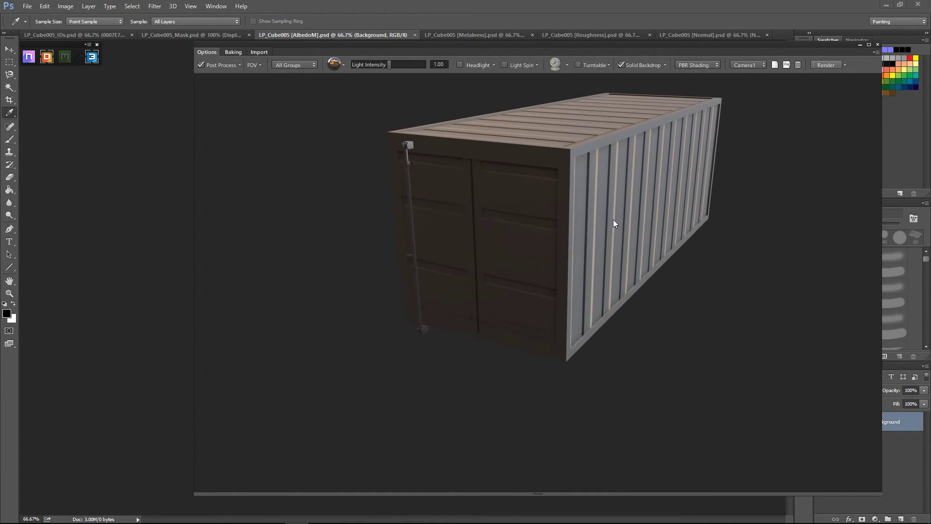
{"action": "left_click_drag", "start_coordinate": [612, 220], "coordinate": [672, 224]}
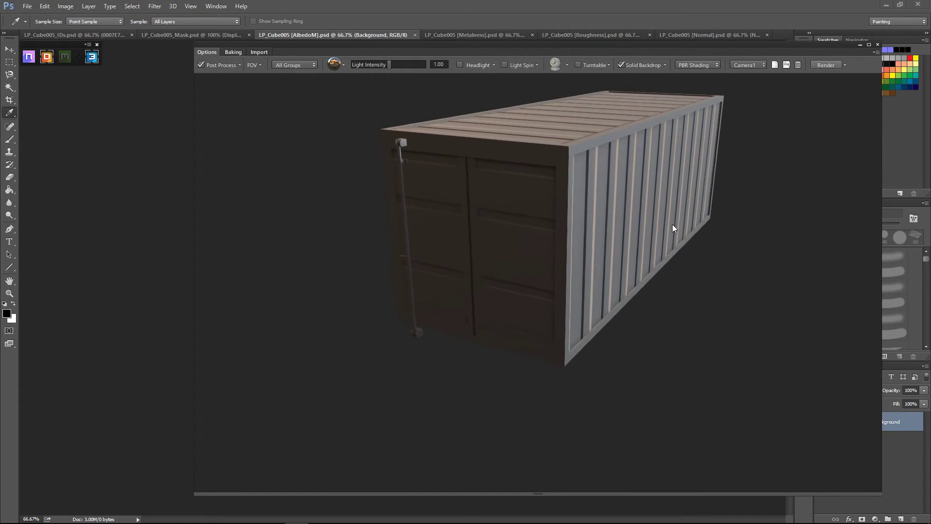
{"action": "mouse_move", "coordinate": [672, 224]}
{"action": "right_mouse_down"}
{"action": "mouse_move", "coordinate": [704, 151]}
{"action": "mouse_move", "coordinate": [672, 253]}
{"action": "mouse_move", "coordinate": [669, 211]}
{"action": "right_mouse_up"}
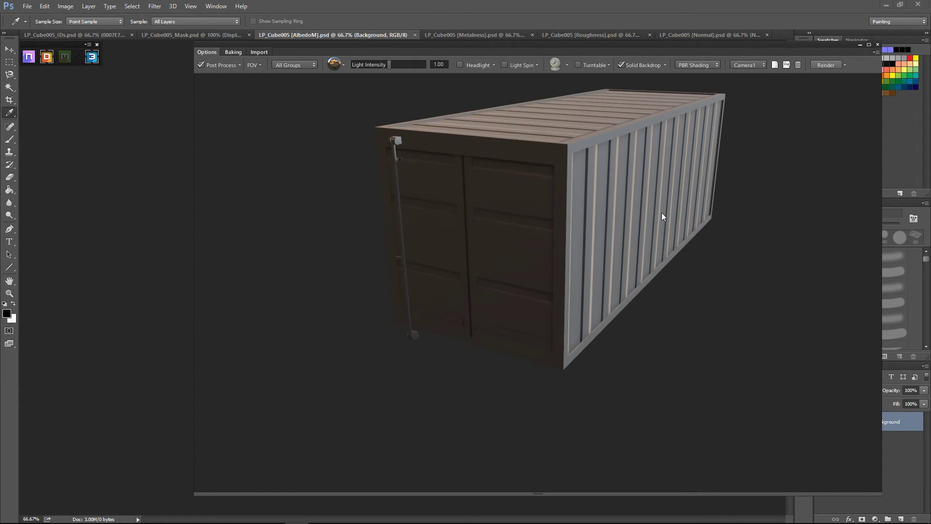
{"action": "left_click_drag", "start_coordinate": [596, 210], "coordinate": [629, 209], "text": "shift"}
{"action": "mouse_move", "coordinate": [570, 221]}
{"action": "left_mouse_down", "text": "shift"}
{"action": "mouse_move", "coordinate": [595, 218]}
{"action": "mouse_move", "coordinate": [550, 228]}
{"action": "mouse_move", "coordinate": [581, 222]}
{"action": "left_mouse_up", "text": "shift"}
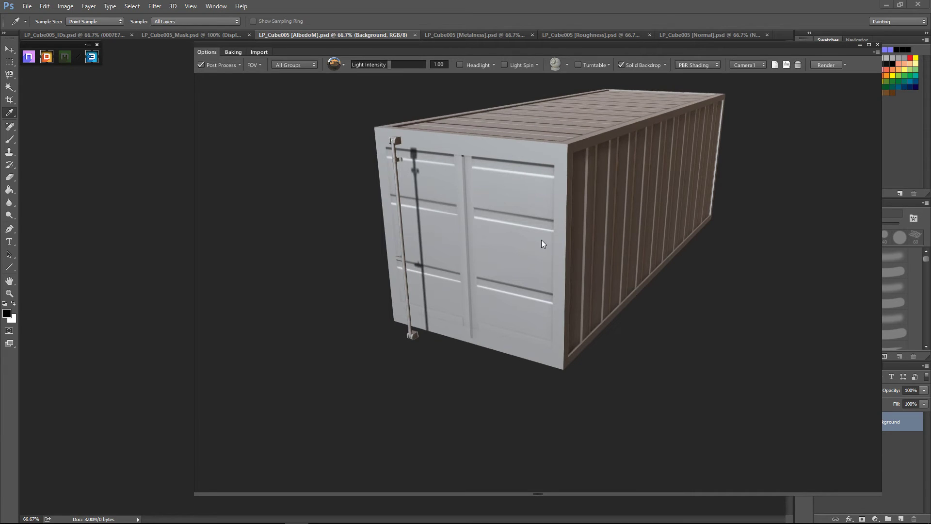
{"action": "left_click_drag", "start_coordinate": [578, 202], "coordinate": [489, 244]}
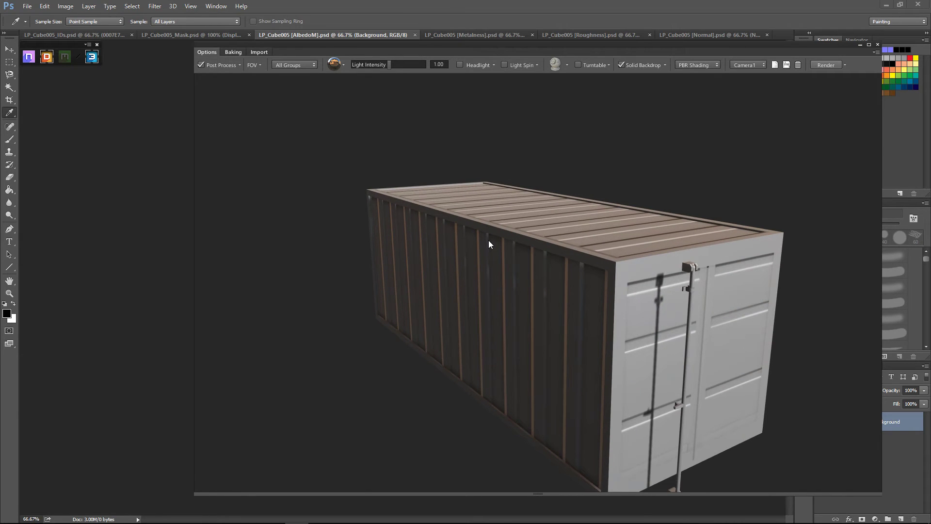
Orbit to the door face and long side, relight it, then drag the preview off the canvas
{"action": "scroll", "coordinate": [568, 305], "scroll_direction": "up", "scroll_amount": 10}
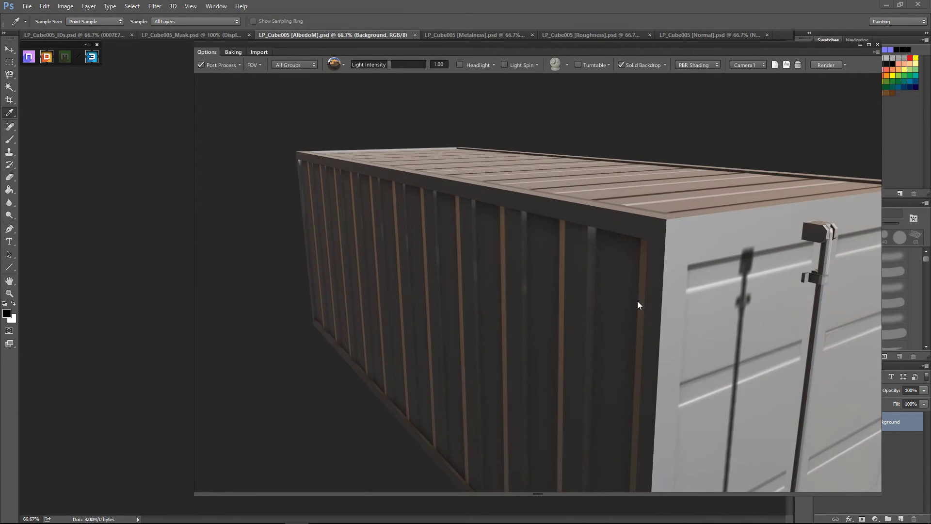
{"action": "mouse_move", "coordinate": [662, 281]}
{"action": "left_mouse_down"}
{"action": "mouse_move", "coordinate": [629, 281]}
{"action": "mouse_move", "coordinate": [669, 285]}
{"action": "left_mouse_up"}
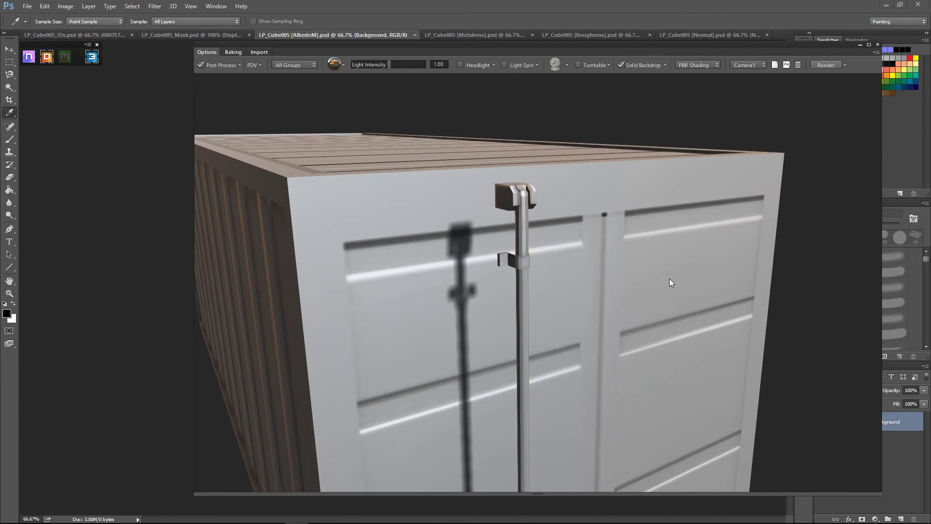
{"action": "left_click_drag", "start_coordinate": [536, 307], "coordinate": [553, 346]}
{"action": "scroll", "coordinate": [553, 345], "scroll_direction": "down", "scroll_amount": 5}
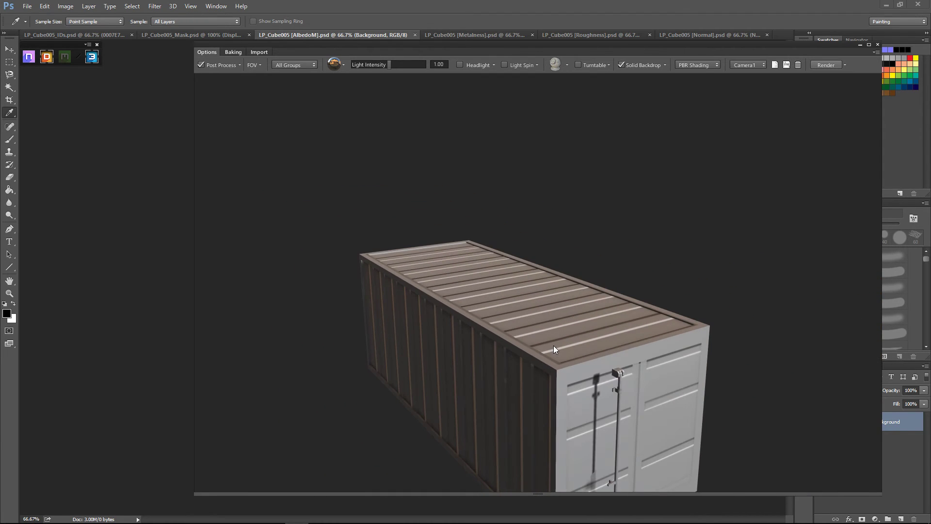
{"action": "mouse_move", "coordinate": [569, 298]}
{"action": "left_mouse_down"}
{"action": "mouse_move", "coordinate": [546, 310]}
{"action": "mouse_move", "coordinate": [554, 307]}
{"action": "left_mouse_up"}
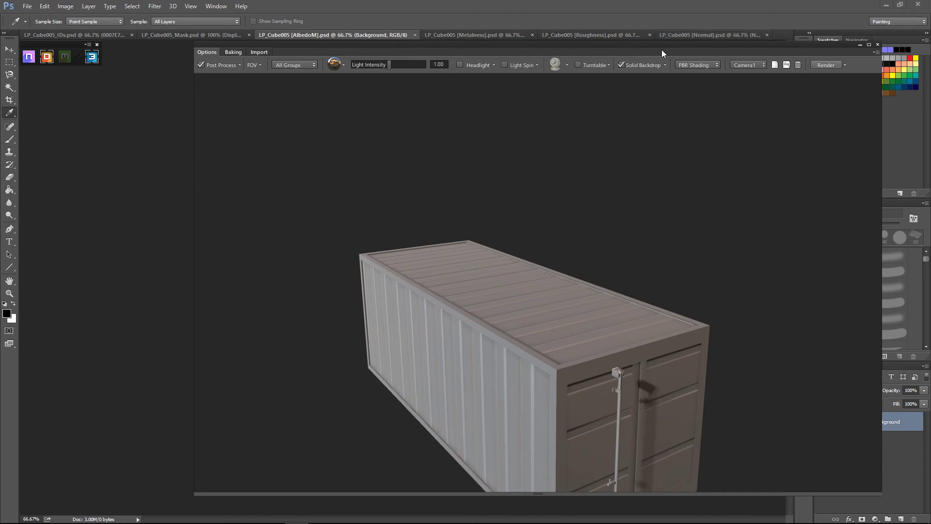
{"action": "left_click_drag", "start_coordinate": [629, 46], "coordinate": [0, 68]}
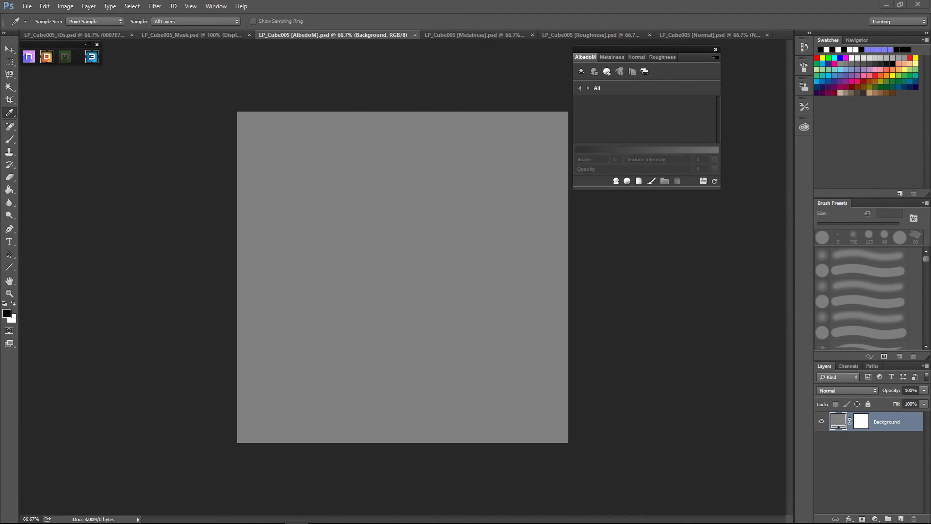
Create the Dirty Rusted Painted Steel (Blue) smart material from the 02 - Metal library
{"action": "left_click", "coordinate": [615, 180]}
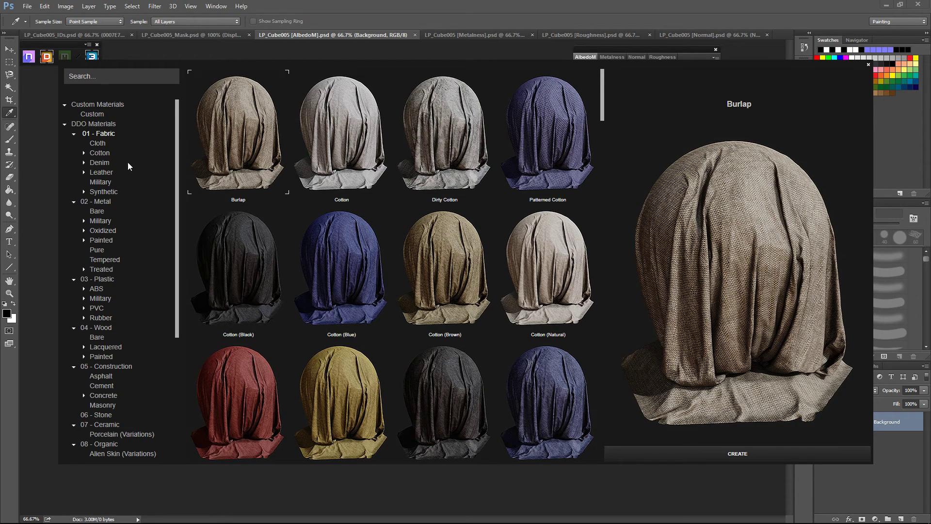
{"action": "left_click", "coordinate": [98, 201]}
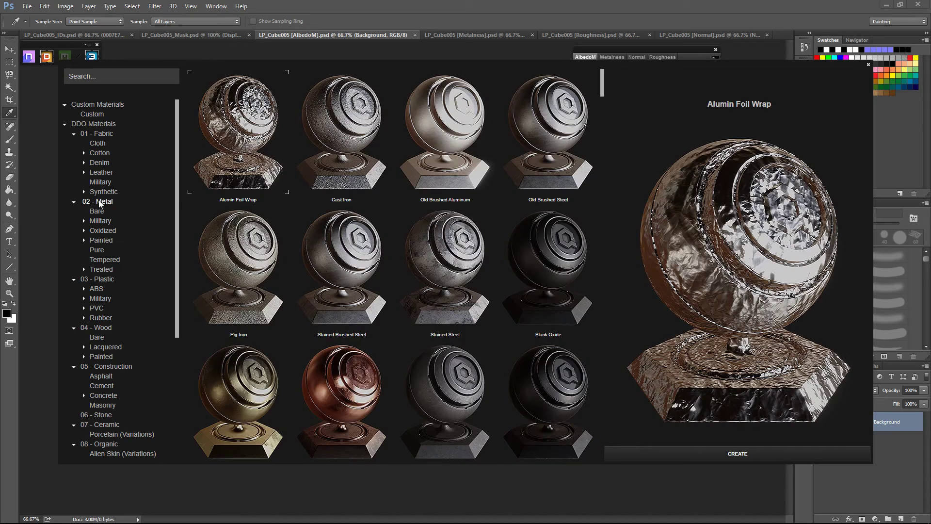
{"action": "scroll", "coordinate": [500, 230], "scroll_direction": "down", "scroll_amount": 3}
{"action": "scroll", "coordinate": [500, 230], "scroll_direction": "down", "scroll_amount": 10}
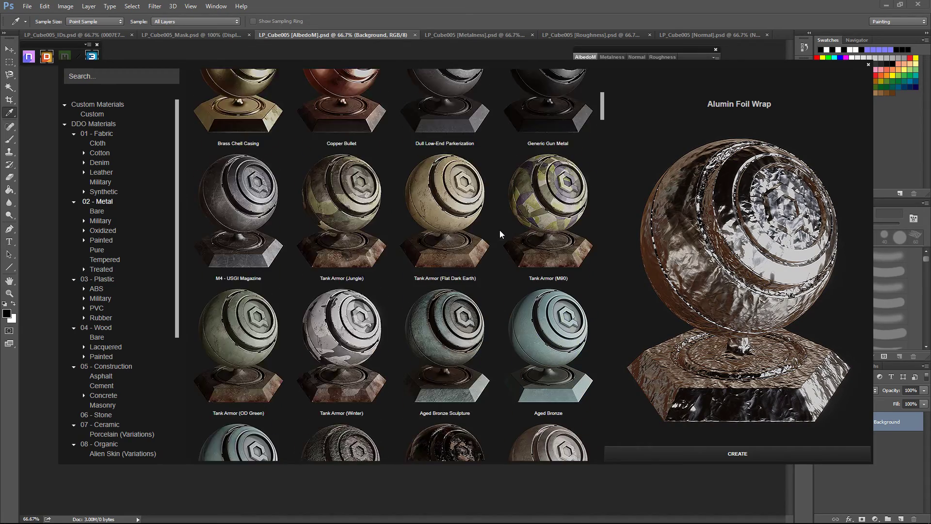
{"action": "scroll", "coordinate": [499, 230], "scroll_direction": "down", "scroll_amount": 8}
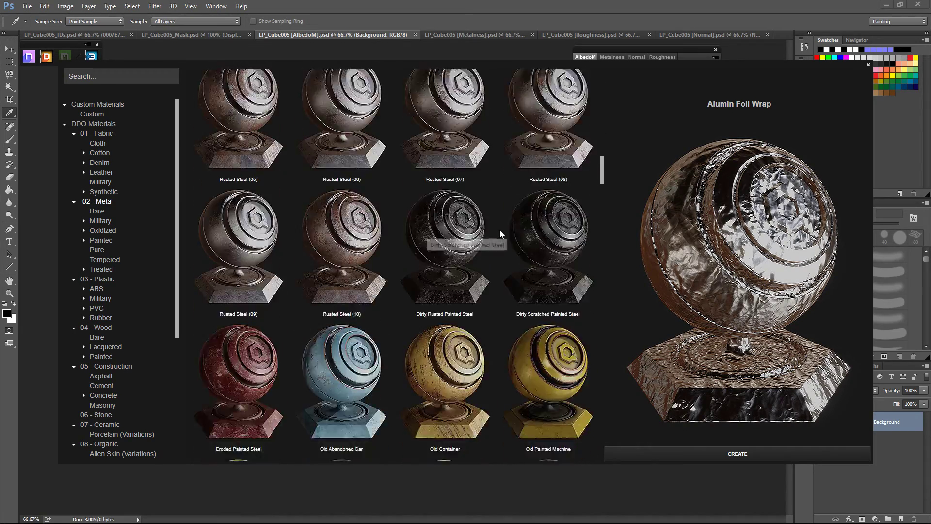
{"action": "scroll", "coordinate": [500, 233], "scroll_direction": "down", "scroll_amount": 4}
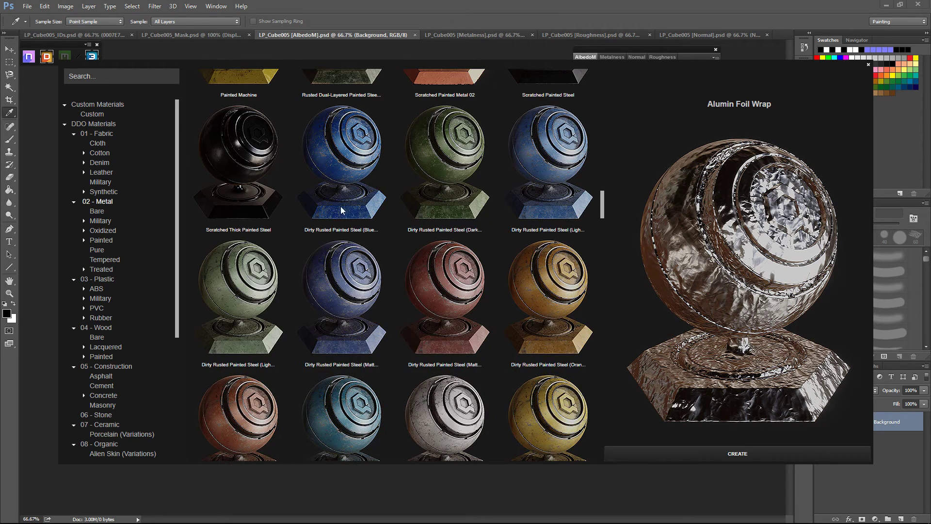
{"action": "left_click", "coordinate": [339, 202]}
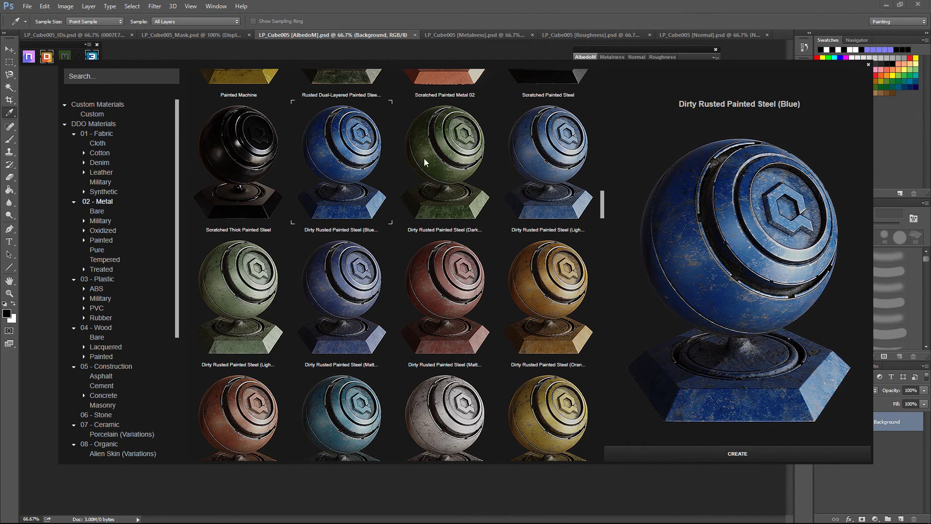
{"action": "left_click", "coordinate": [744, 453]}
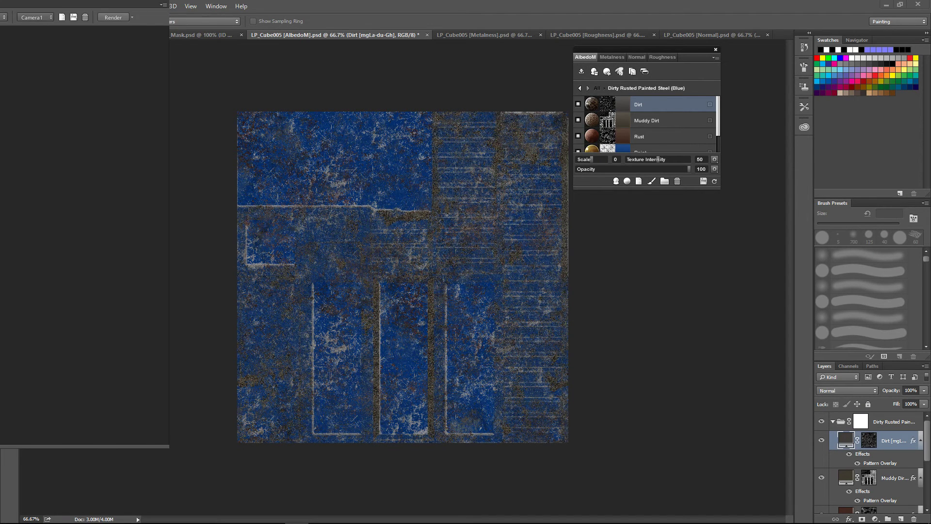
Open the 3DO preview, orbit to the long side and doors, and place it beside the AlbedoM map
{"action": "left_click_drag", "start_coordinate": [278, 69], "coordinate": [465, 2]}
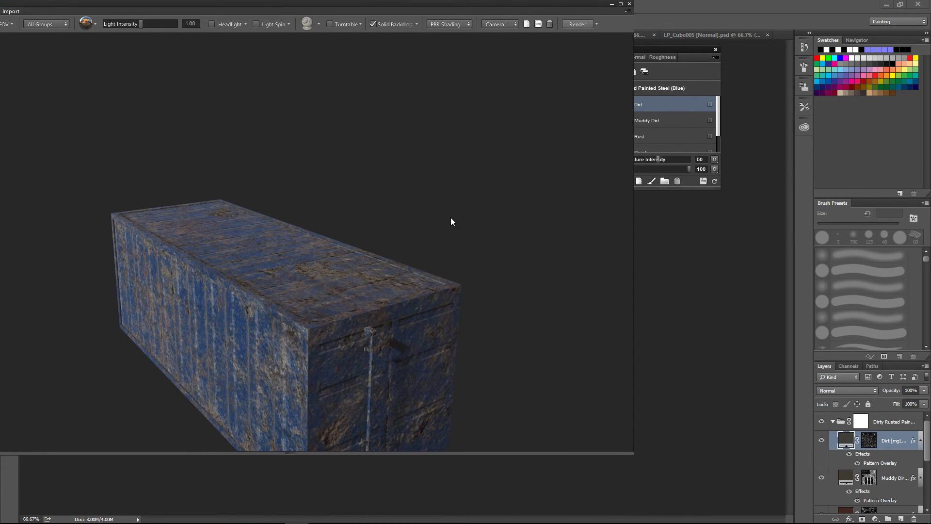
{"action": "left_click_drag", "start_coordinate": [391, 257], "coordinate": [413, 196]}
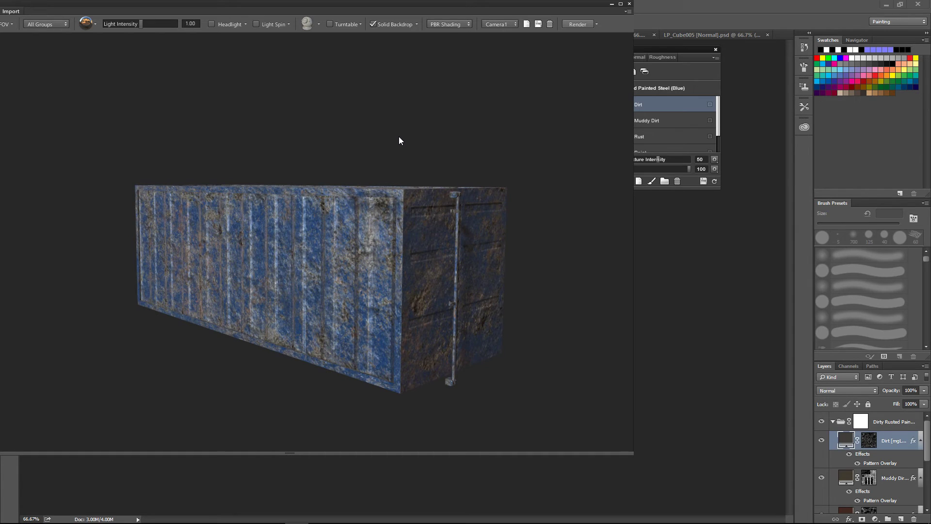
{"action": "left_click_drag", "start_coordinate": [451, 4], "coordinate": [382, 42]}
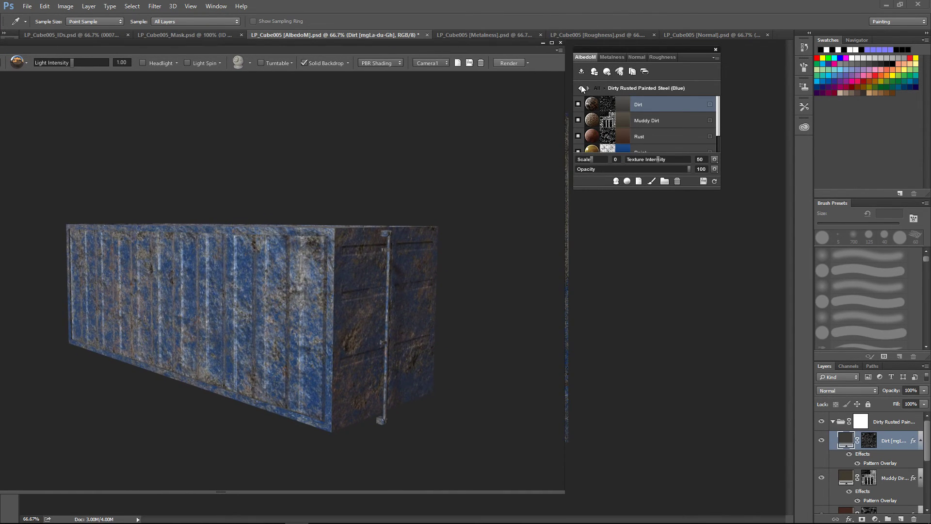
{"action": "scroll", "coordinate": [670, 121], "scroll_direction": "down", "scroll_amount": 1}
{"action": "scroll", "coordinate": [669, 121], "scroll_direction": "up", "scroll_amount": 1}
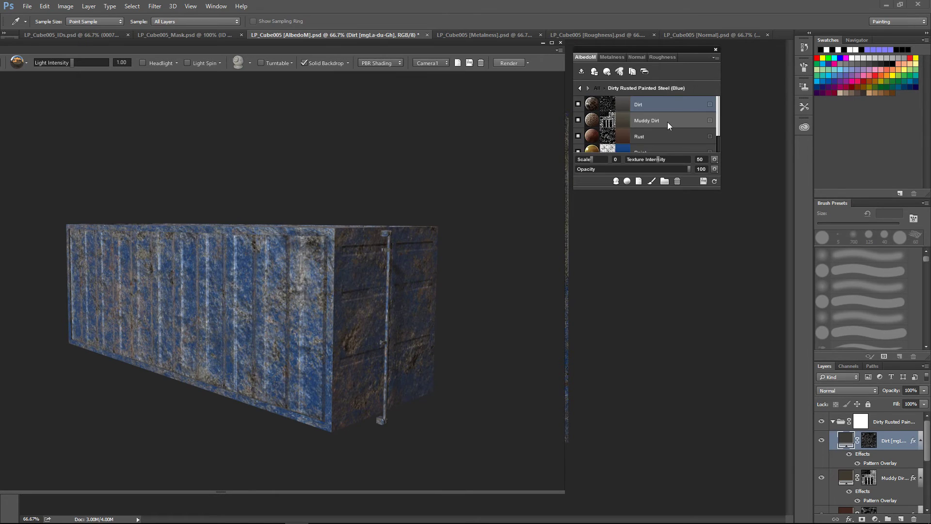
{"action": "left_click_drag", "start_coordinate": [476, 43], "coordinate": [384, 53]}
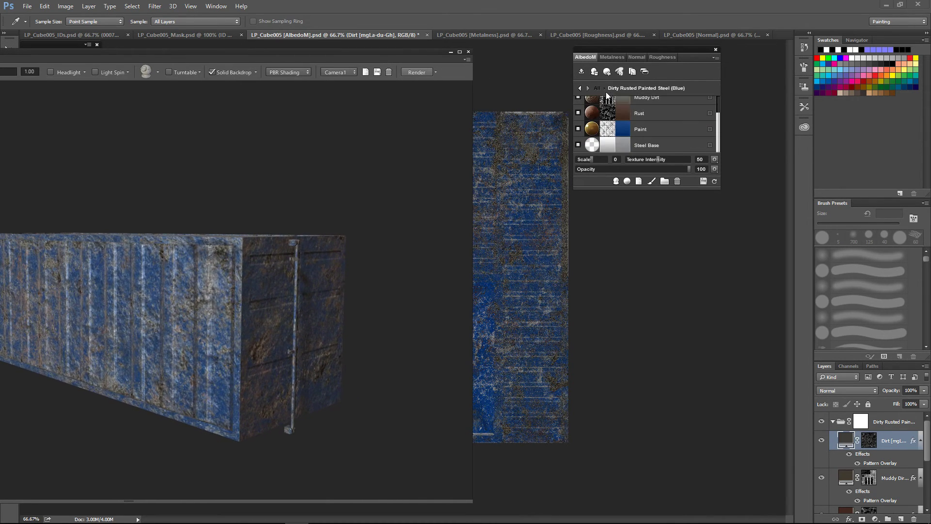
Restrict the Dirty Rusted Painted Steel (Blue) material to the blue colour ID so the rod stays grey
{"action": "left_click", "coordinate": [579, 88]}
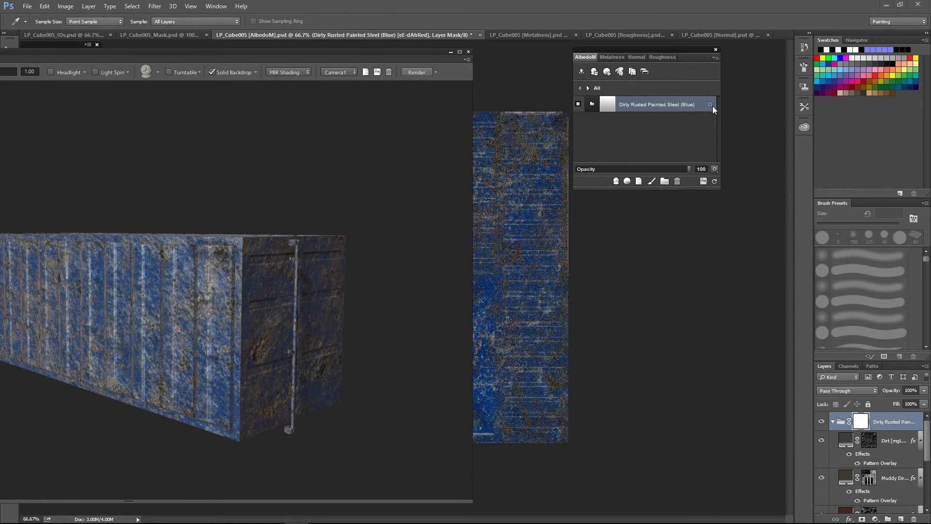
{"action": "left_click", "coordinate": [710, 104]}
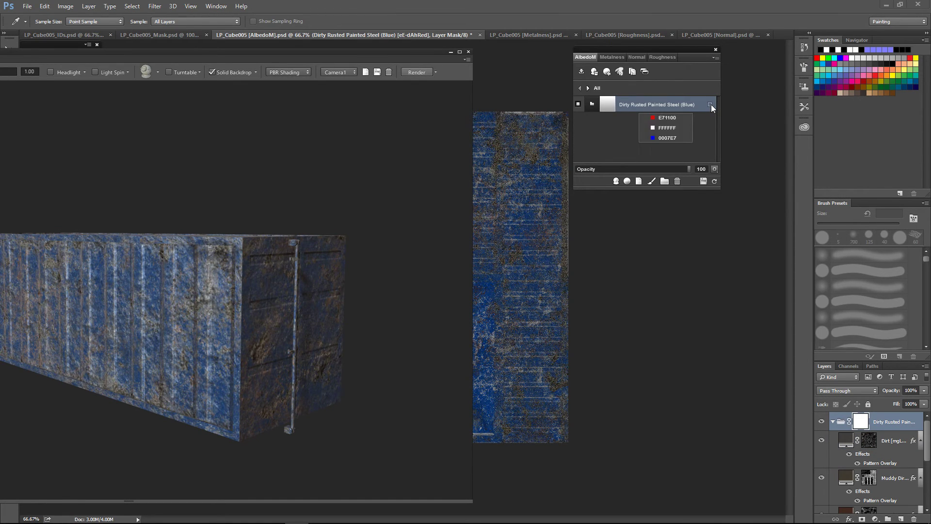
{"action": "left_click", "coordinate": [671, 140]}
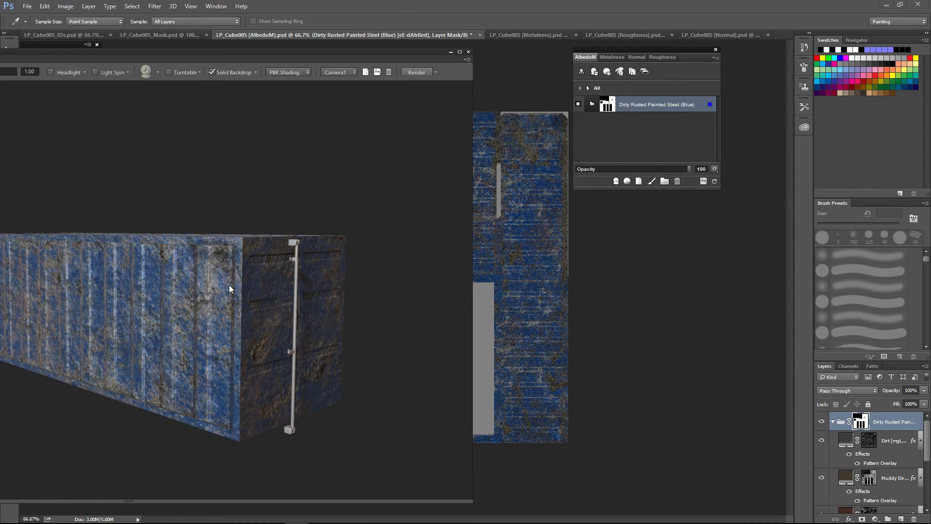
{"action": "left_click", "coordinate": [587, 87]}
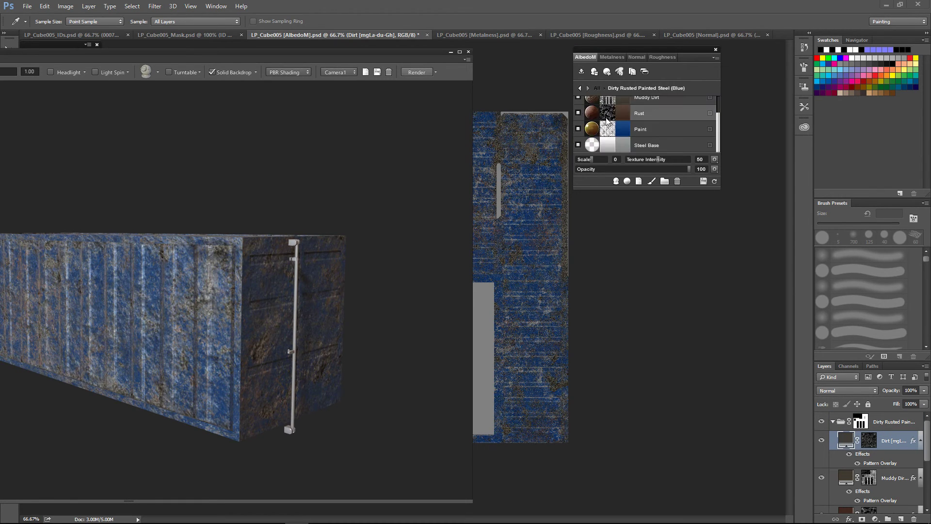
Compare the Dirt layer on and off, then delete the Muddy Dirt layer from the blue steel group
{"action": "left_click", "coordinate": [578, 104]}
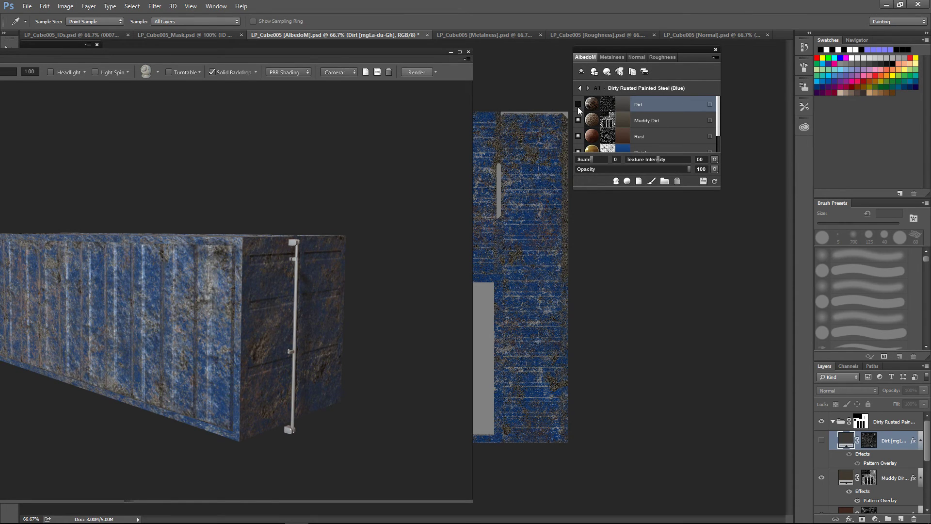
{"action": "left_click", "coordinate": [578, 106]}
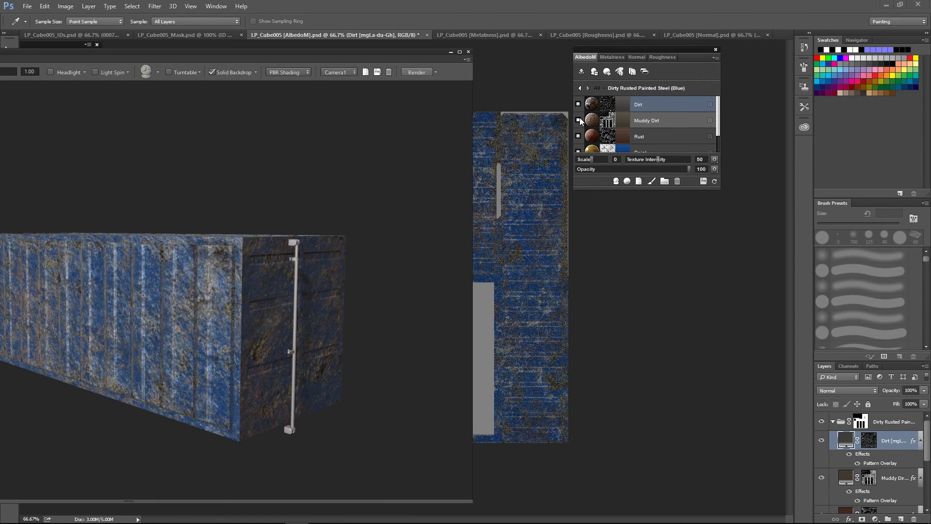
{"action": "left_click", "coordinate": [579, 118]}
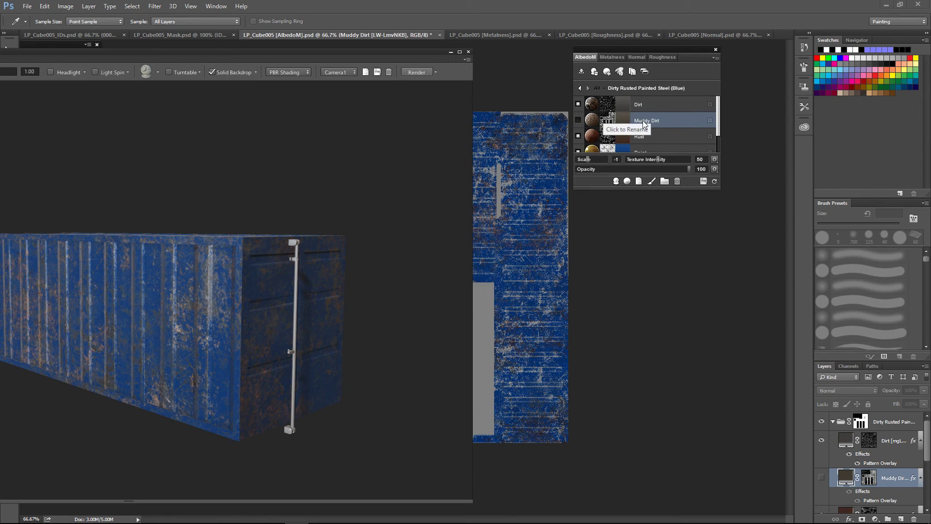
{"action": "left_click", "coordinate": [677, 181]}
{"action": "left_click", "coordinate": [439, 309]}
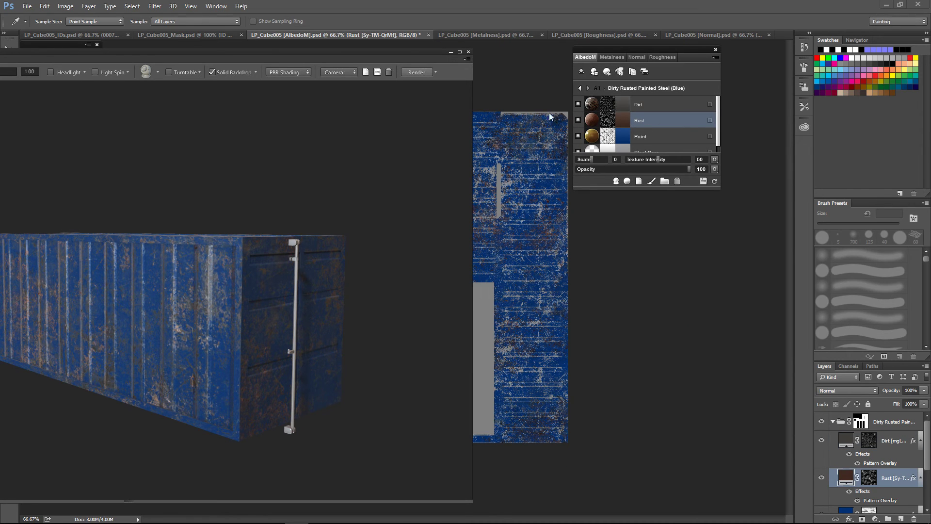
{"action": "left_click", "coordinate": [581, 88]}
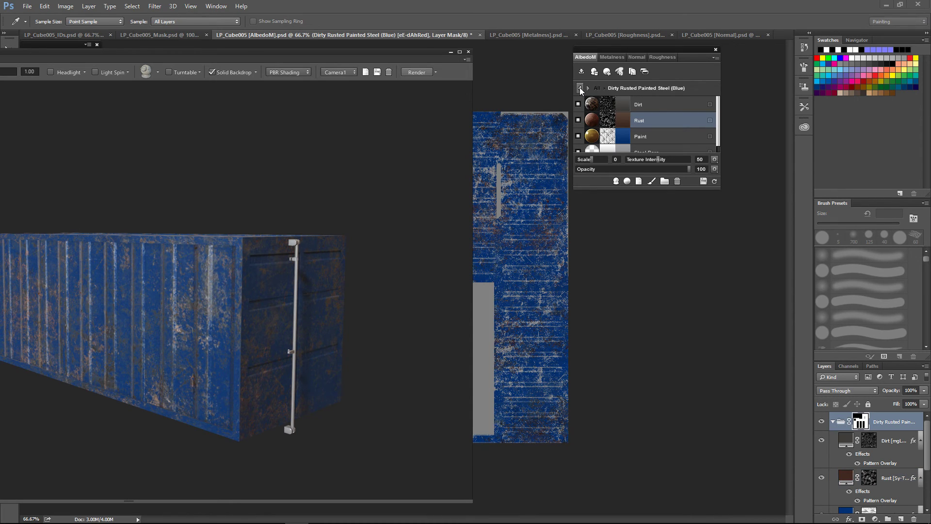
Create an Old Brushed Aluminum material from the 02 - Metal library category
{"action": "left_click", "coordinate": [616, 181]}
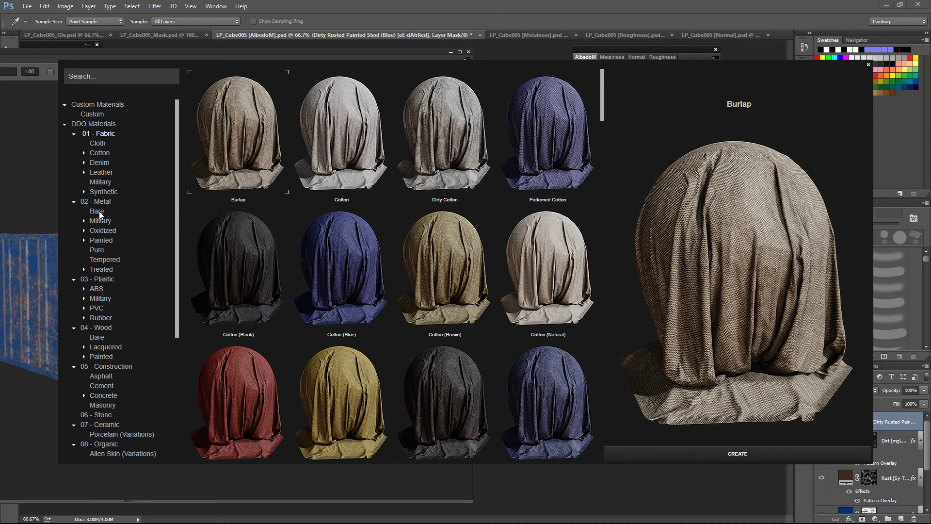
{"action": "left_click", "coordinate": [103, 202]}
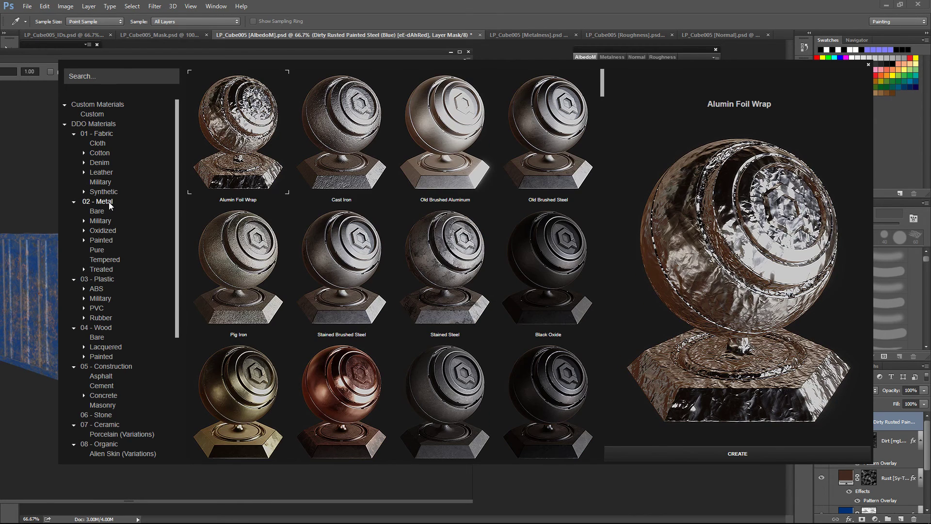
{"action": "left_click", "coordinate": [415, 154]}
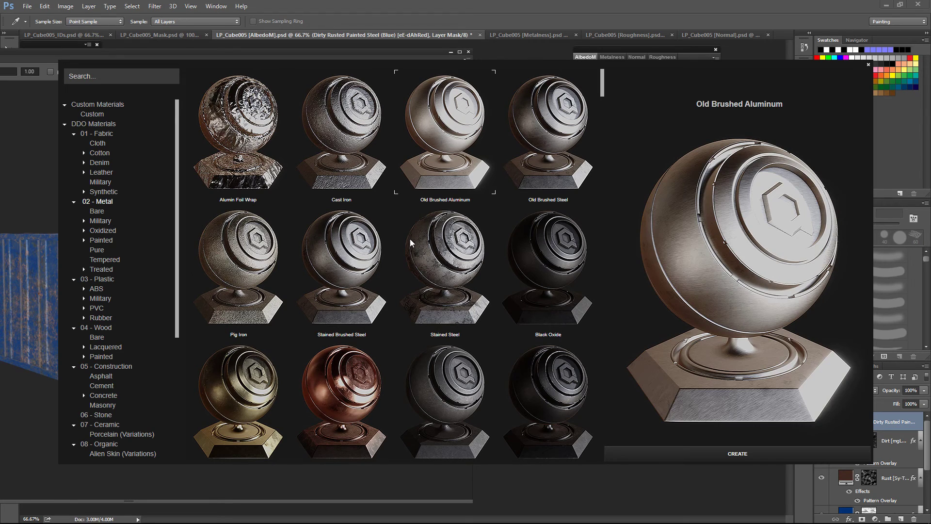
{"action": "left_click", "coordinate": [746, 454]}
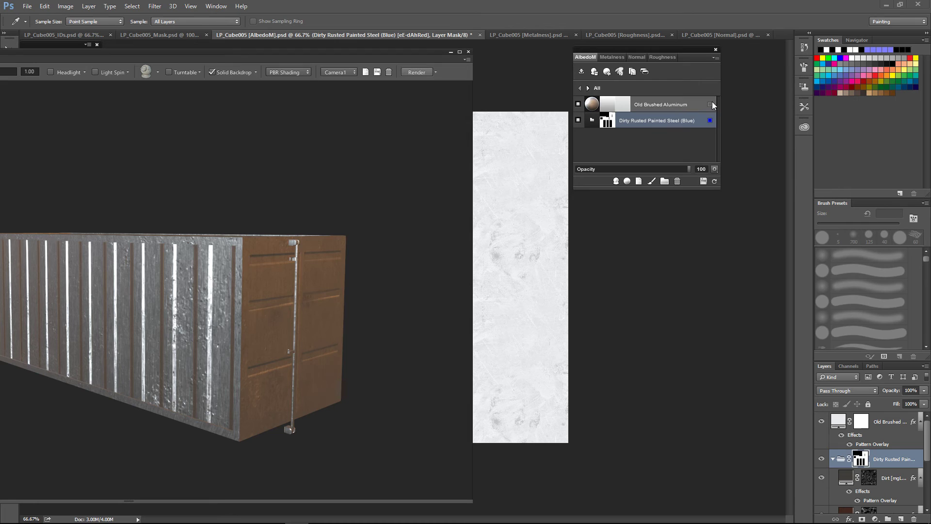
Assign the Old Brushed Aluminum material to the red colour ID and enlarge the 3D preview
{"action": "left_click", "coordinate": [710, 104]}
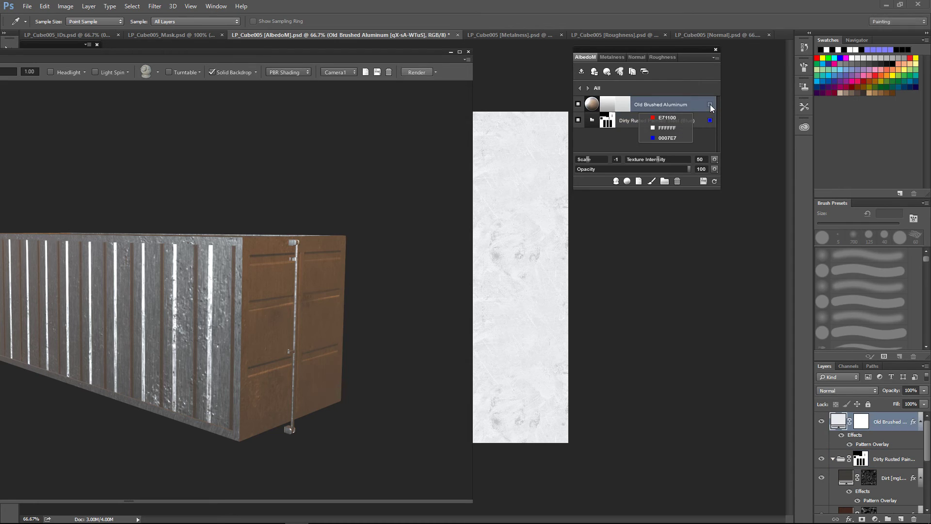
{"action": "left_click", "coordinate": [674, 120]}
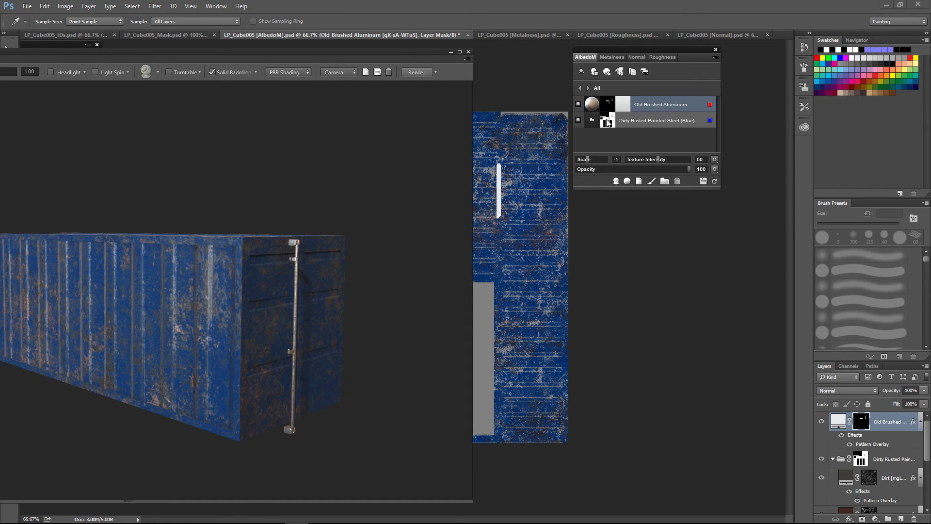
{"action": "double_click", "coordinate": [341, 50]}
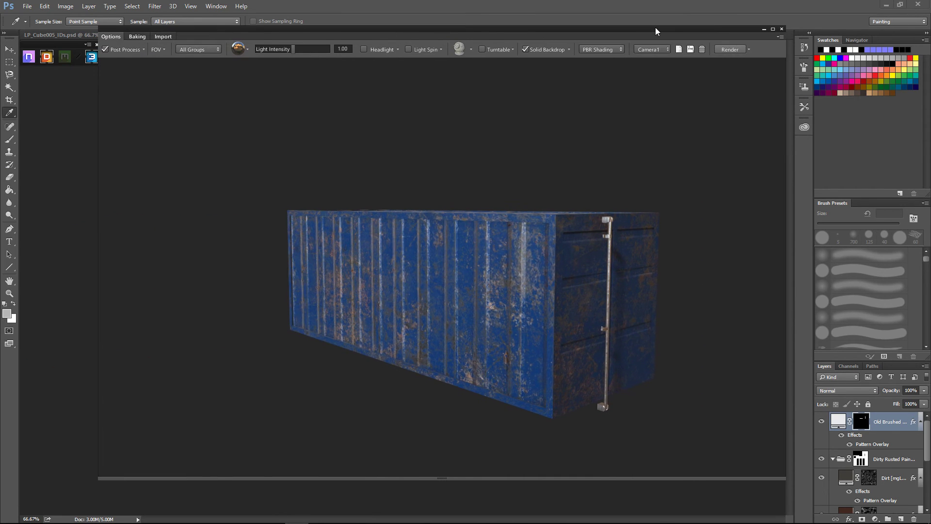
{"action": "left_click_drag", "start_coordinate": [412, 138], "coordinate": [382, 204]}
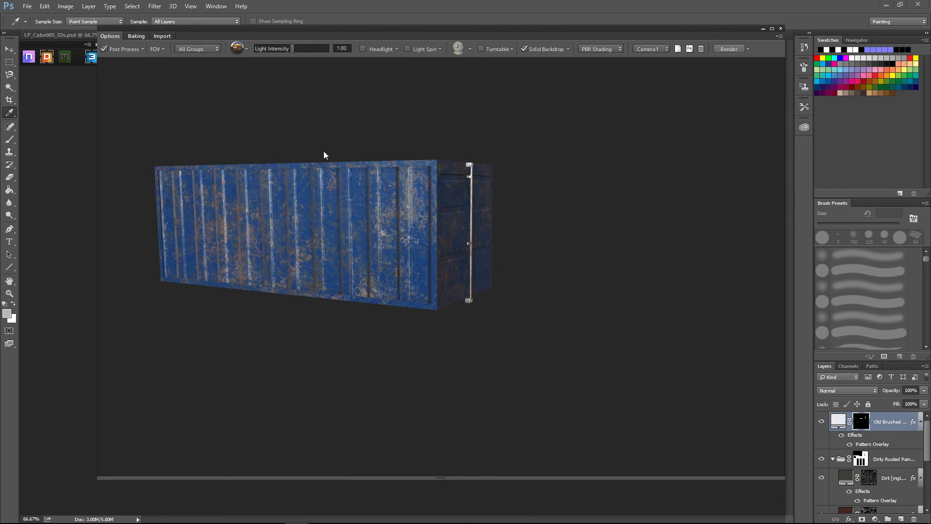
{"action": "left_click_drag", "start_coordinate": [260, 130], "coordinate": [466, 174]}
{"action": "scroll", "coordinate": [310, 193], "scroll_direction": "up", "scroll_amount": 2}
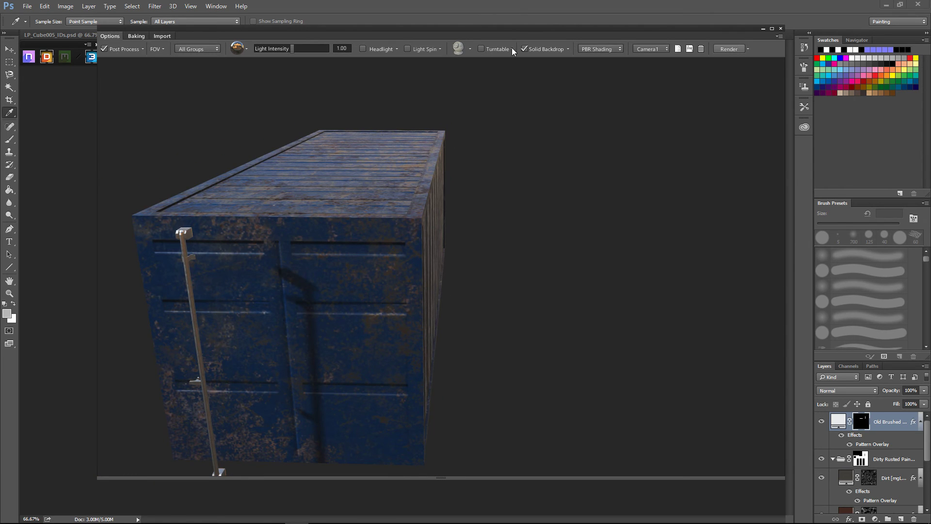
{"action": "left_click_drag", "start_coordinate": [517, 30], "coordinate": [294, 21]}
{"action": "left_click_drag", "start_coordinate": [297, 209], "coordinate": [387, 213]}
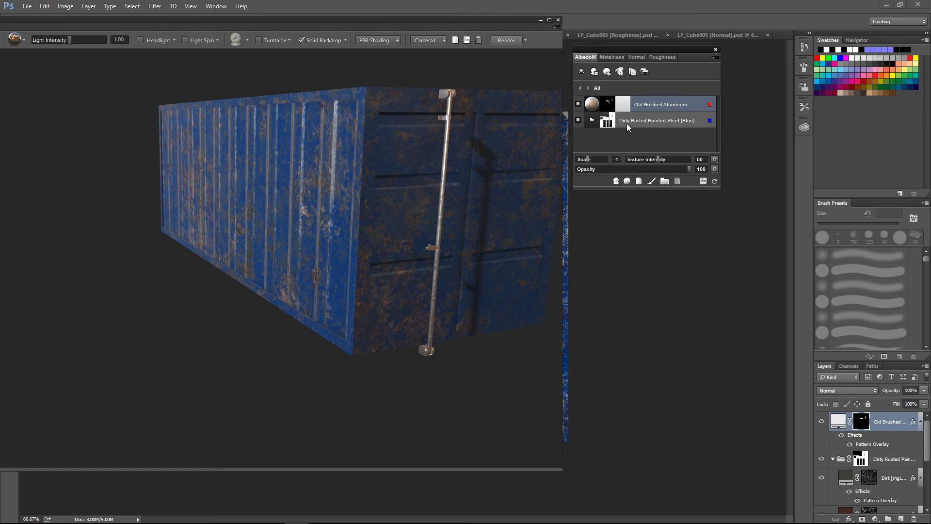
Inside Dirty Rusted Painted Steel (Blue), raise the Rust layer's scale to 4
{"action": "left_click", "coordinate": [599, 120]}
{"action": "left_click", "coordinate": [592, 121]}
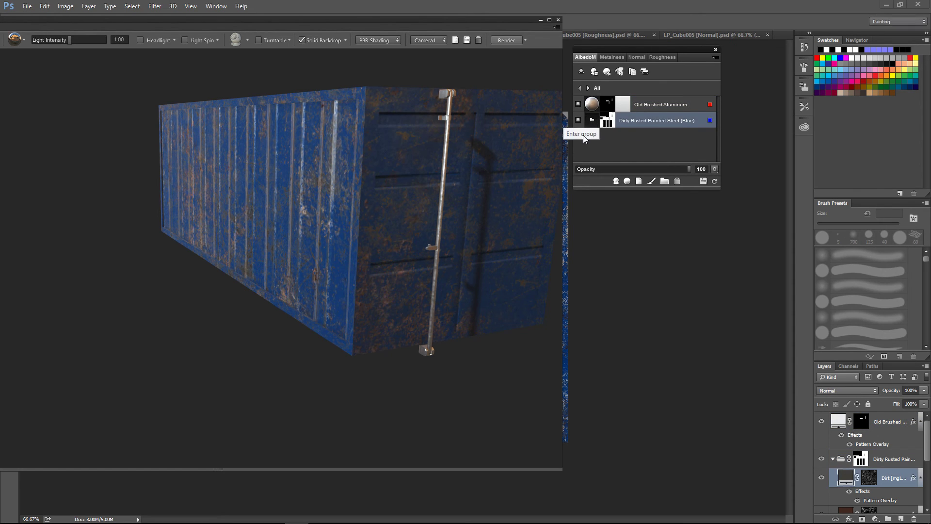
{"action": "left_click", "coordinate": [578, 113]}
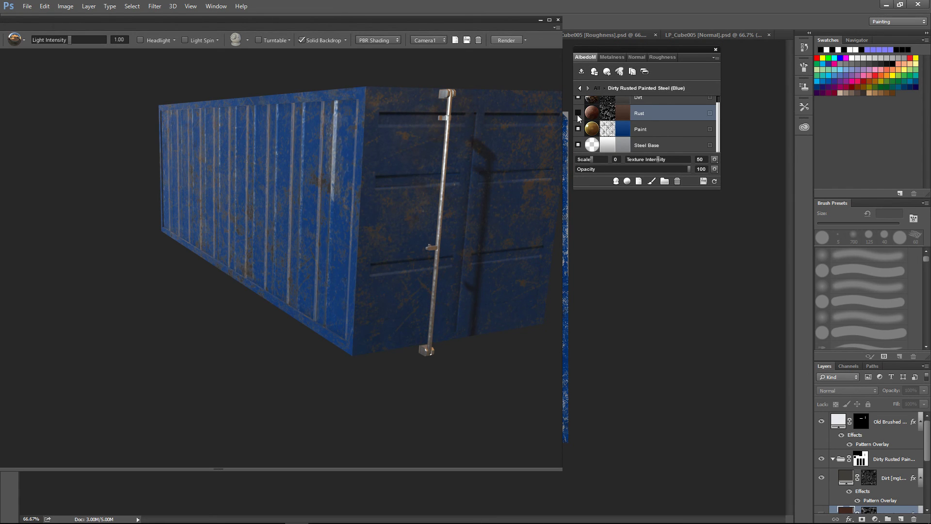
{"action": "left_click", "coordinate": [578, 117]}
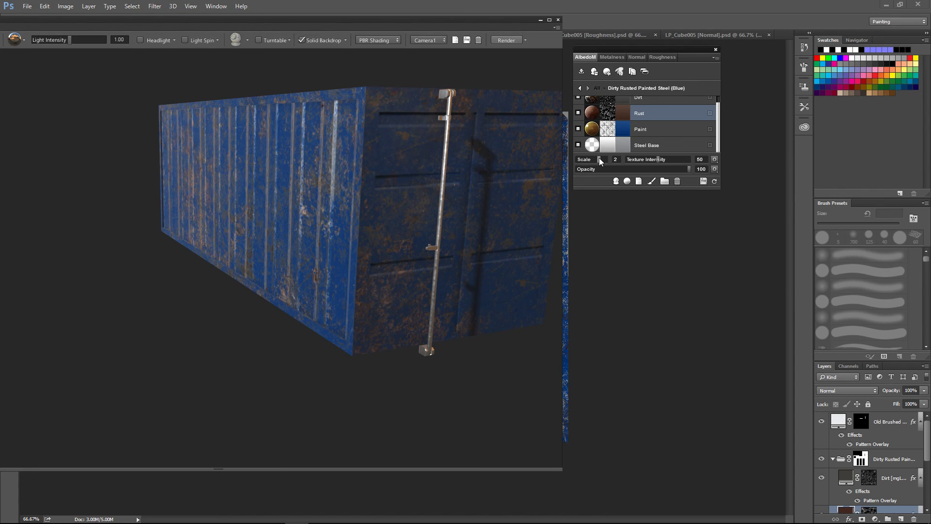
{"action": "left_click", "coordinate": [598, 158]}
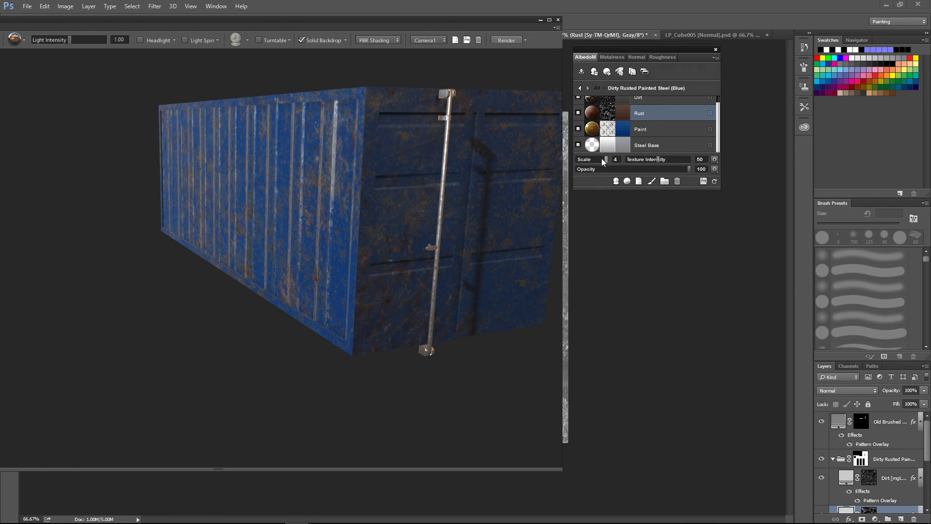
{"action": "left_click", "coordinate": [601, 158]}
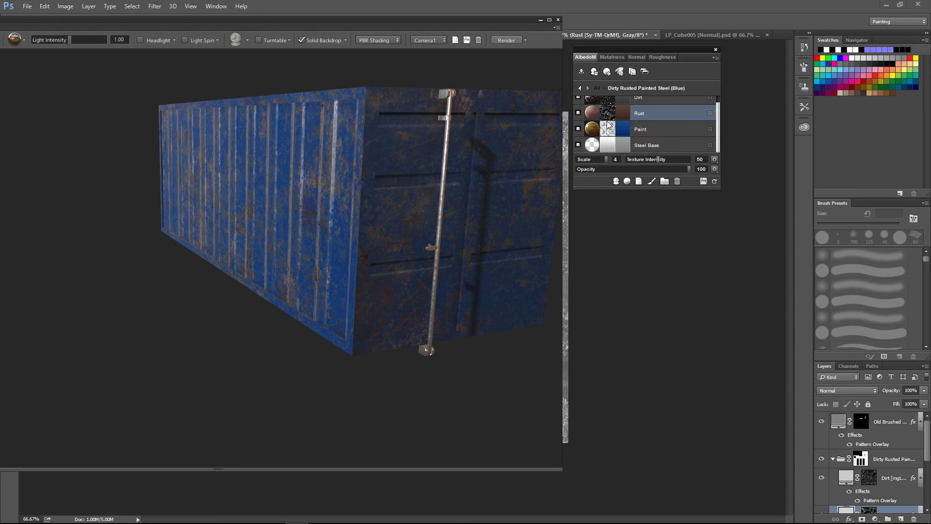
Set the Dirt layer's scale to 4 and view the container's long side and top
{"action": "scroll", "coordinate": [606, 129], "scroll_direction": "up", "scroll_amount": 1}
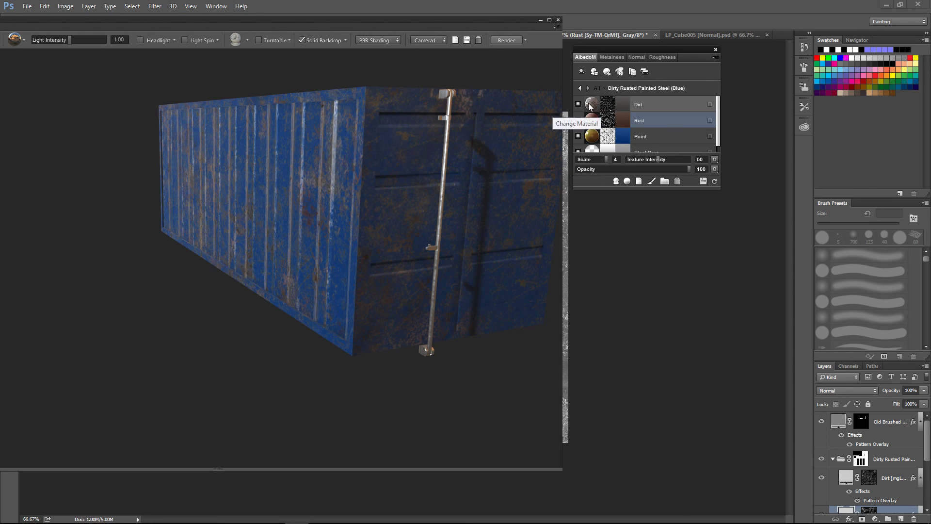
{"action": "left_click", "coordinate": [580, 107]}
{"action": "left_click", "coordinate": [578, 105]}
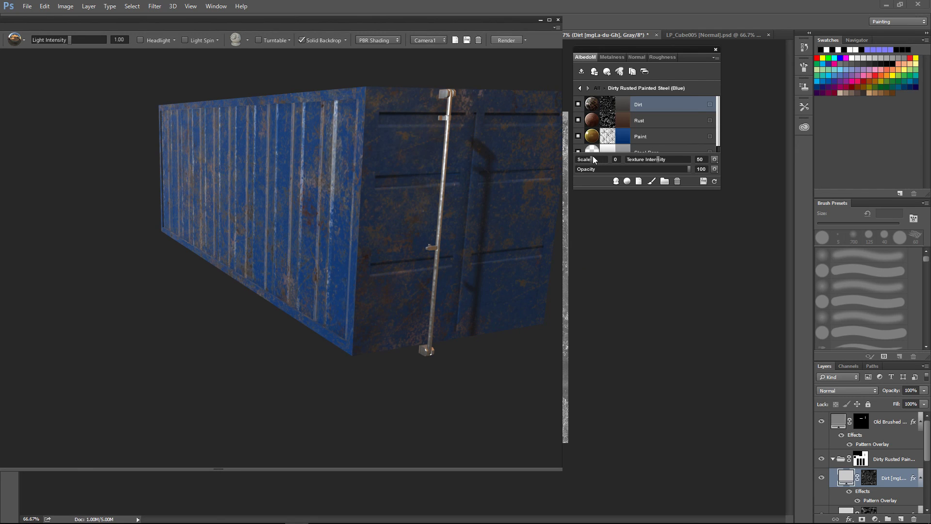
{"action": "left_click", "coordinate": [608, 160]}
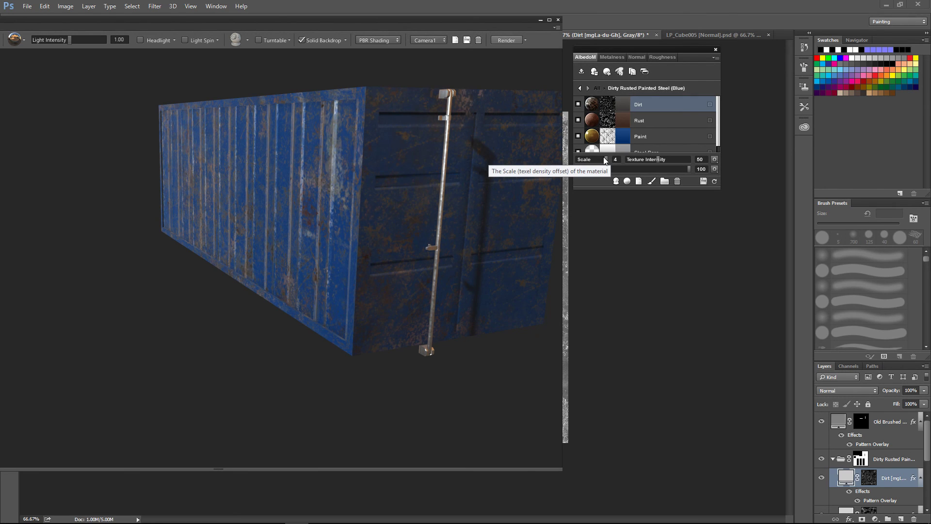
{"action": "left_click_drag", "start_coordinate": [287, 156], "coordinate": [343, 194]}
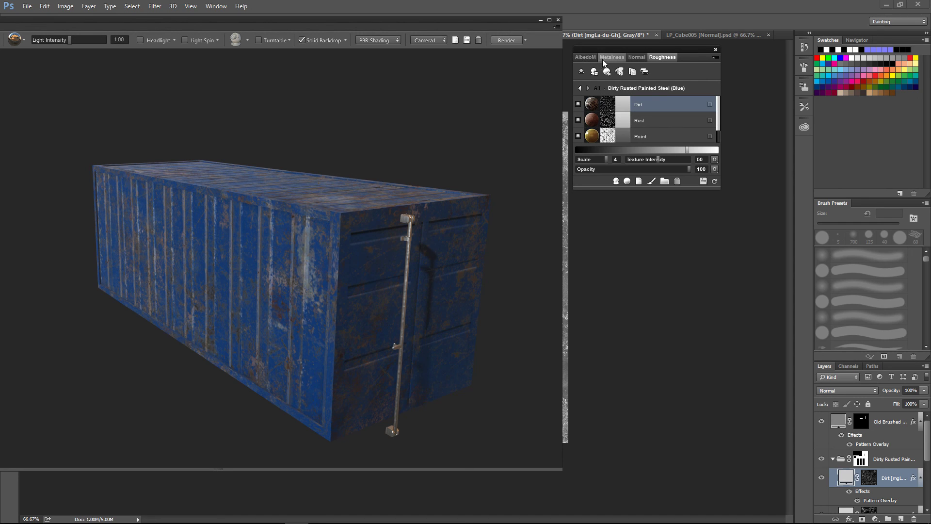
{"action": "left_click", "coordinate": [578, 57]}
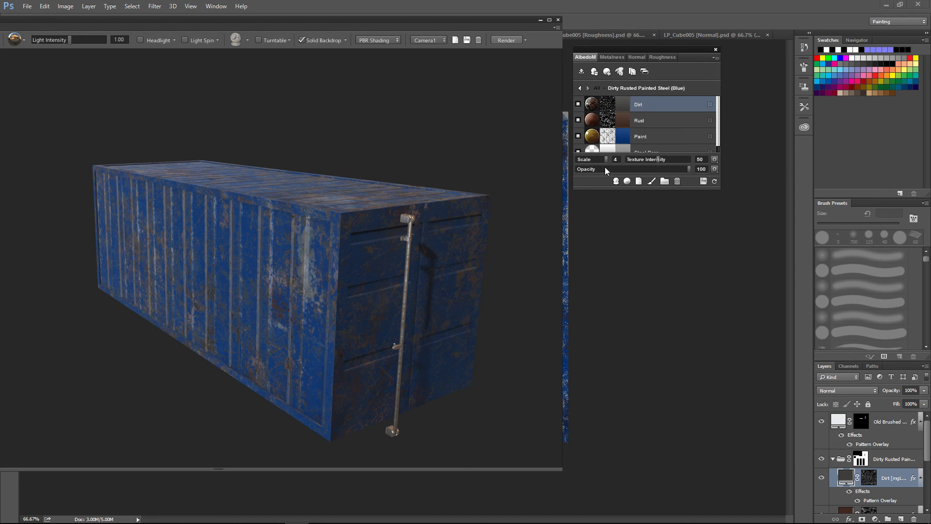
{"action": "left_click", "coordinate": [613, 57]}
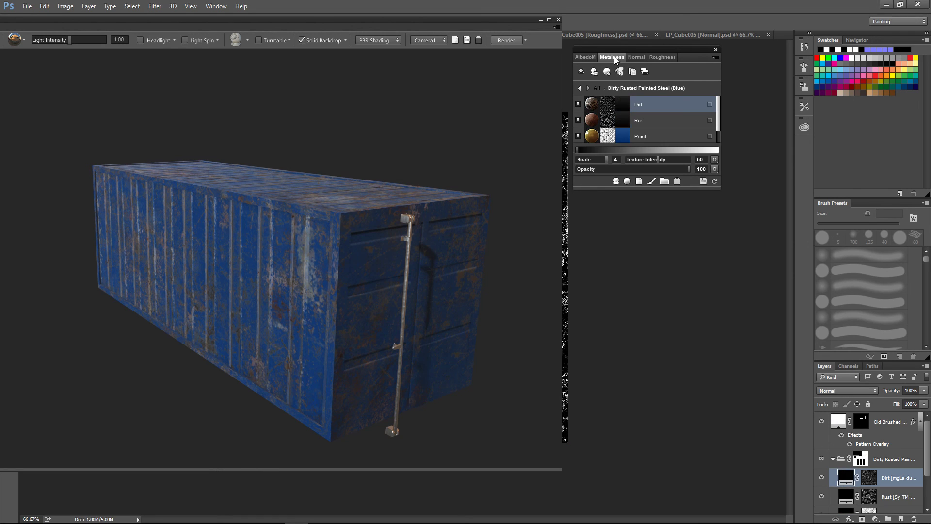
{"action": "left_click", "coordinate": [586, 58]}
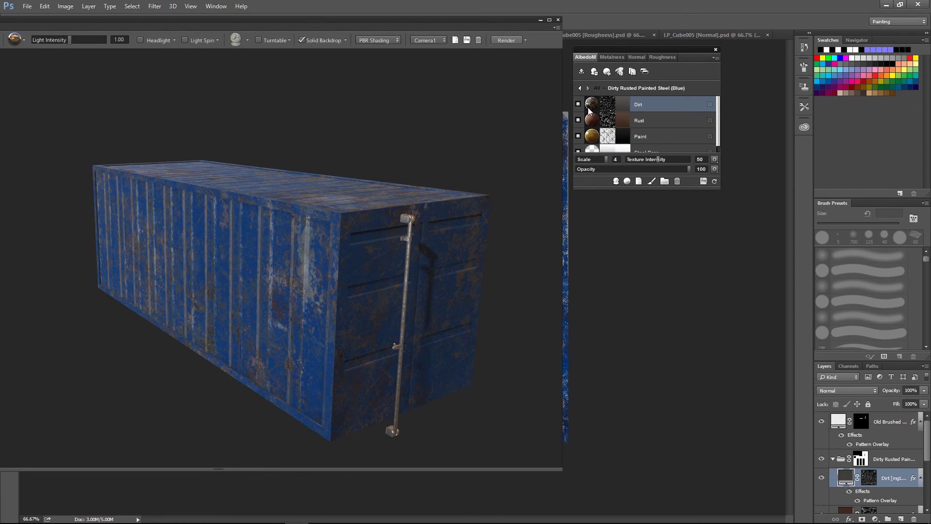
{"action": "double_click", "coordinate": [592, 120]}
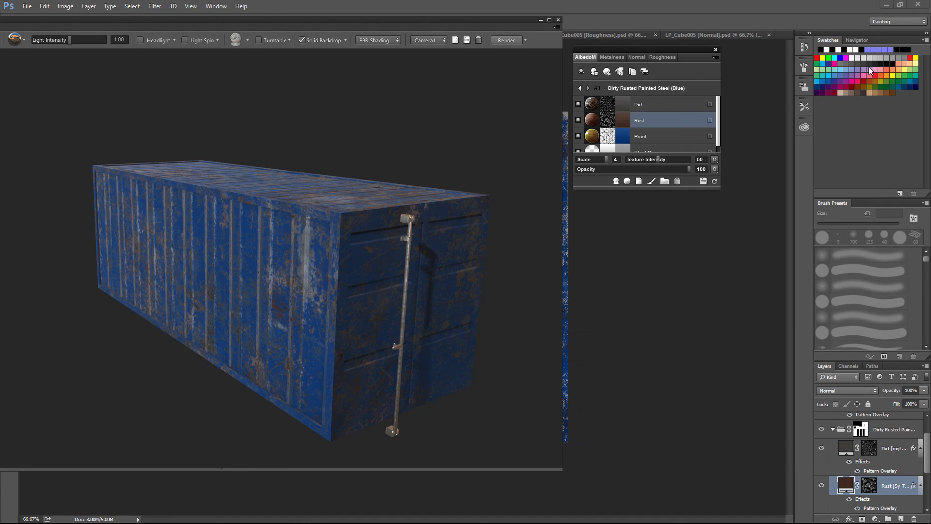
{"action": "left_click", "coordinate": [868, 64]}
{"action": "left_click", "coordinate": [624, 57]}
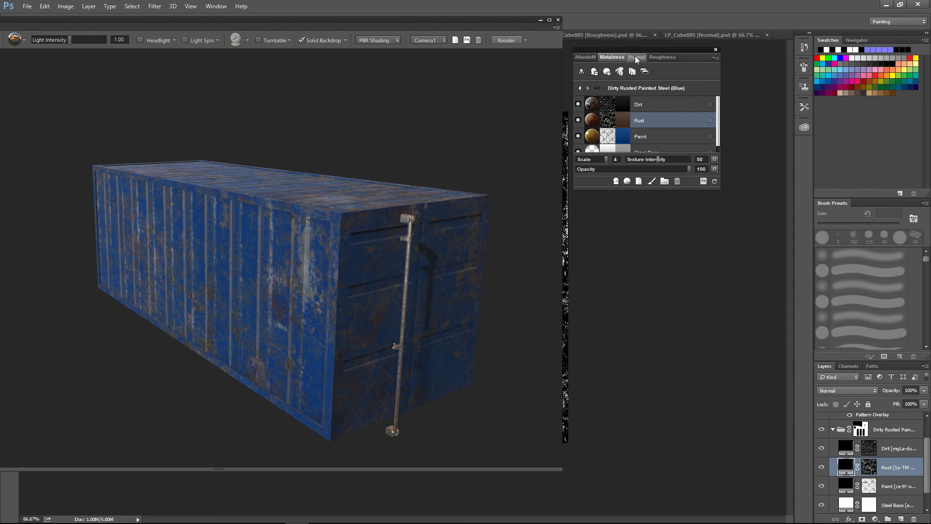
{"action": "left_click", "coordinate": [635, 56]}
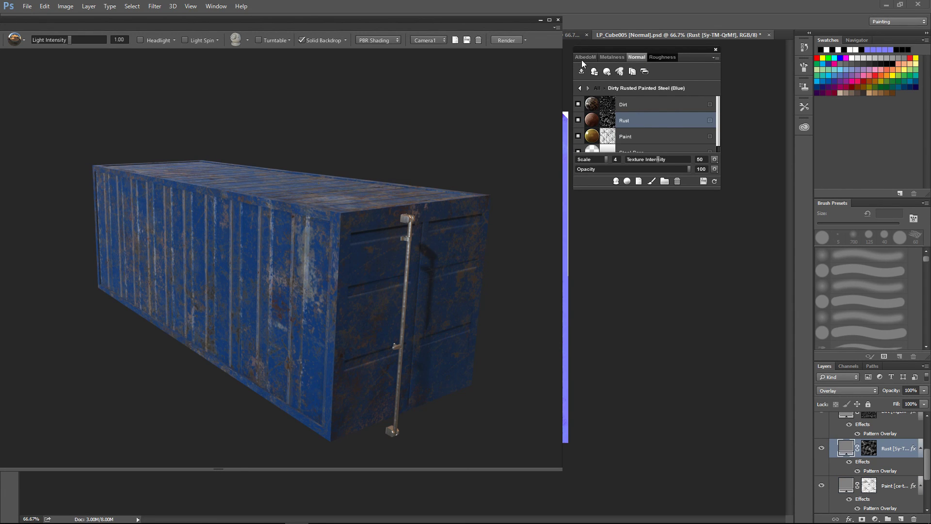
{"action": "left_click", "coordinate": [576, 136]}
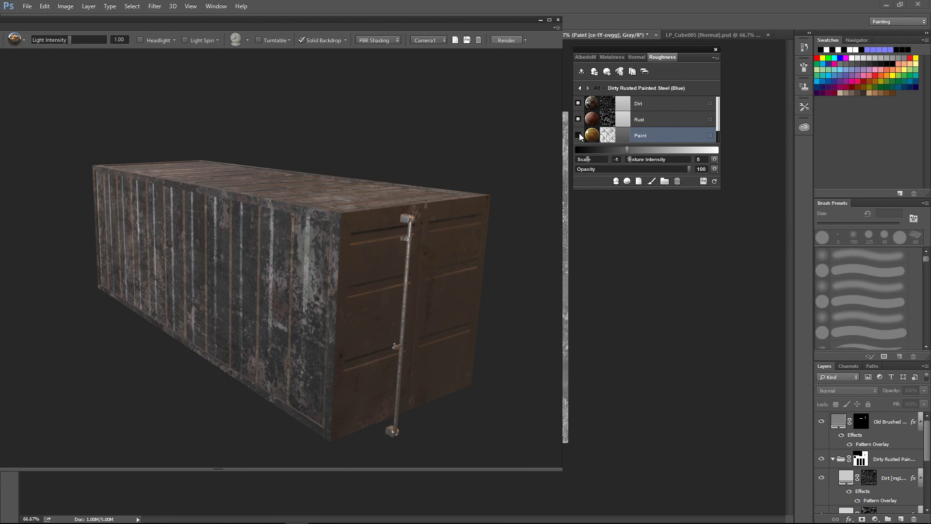
{"action": "left_click", "coordinate": [578, 135]}
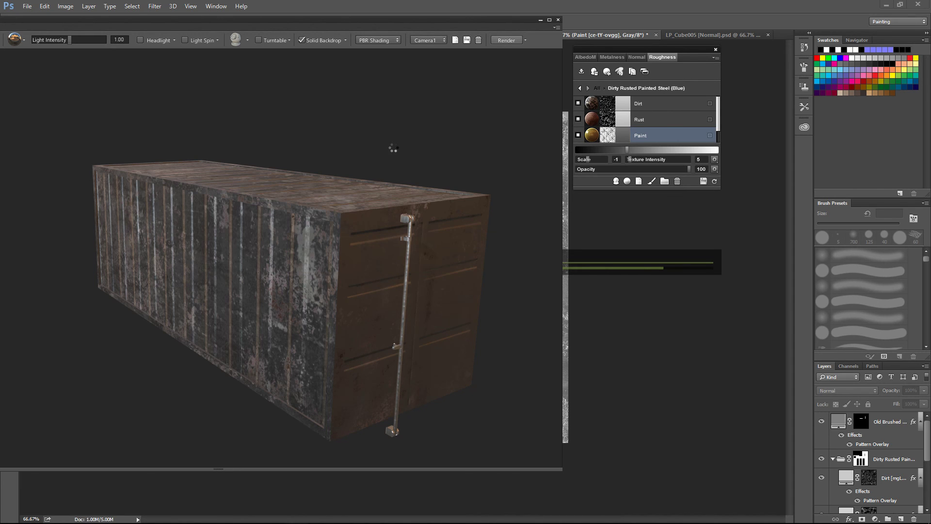